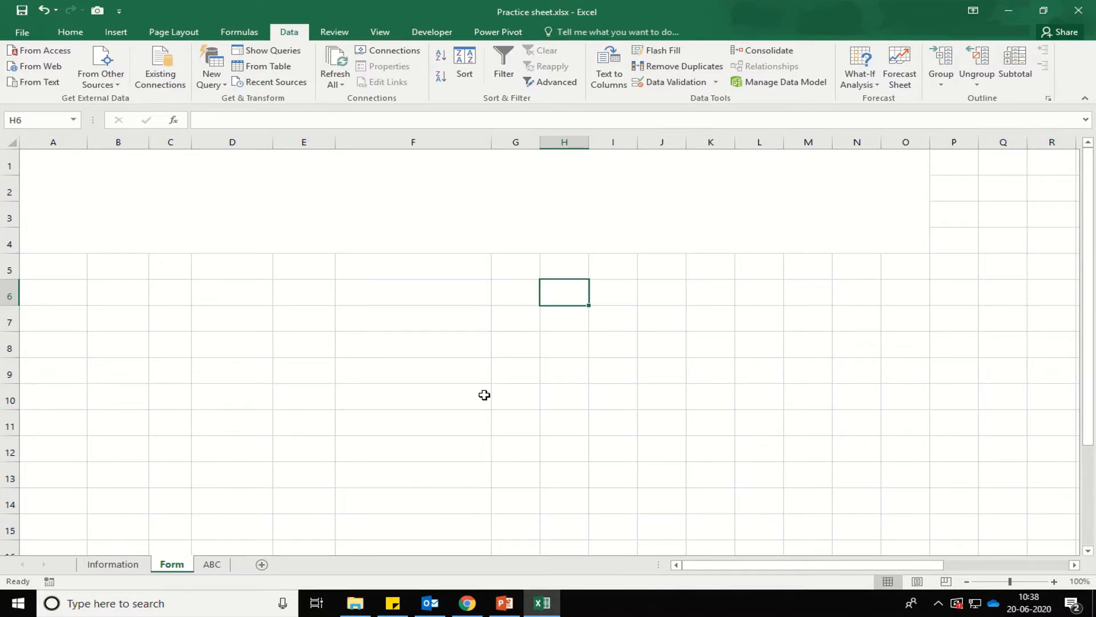
Type the greeting 'Hello Friends,' in the merged note block A1:O4.
{"action": "left_click", "coordinate": [214, 195]}
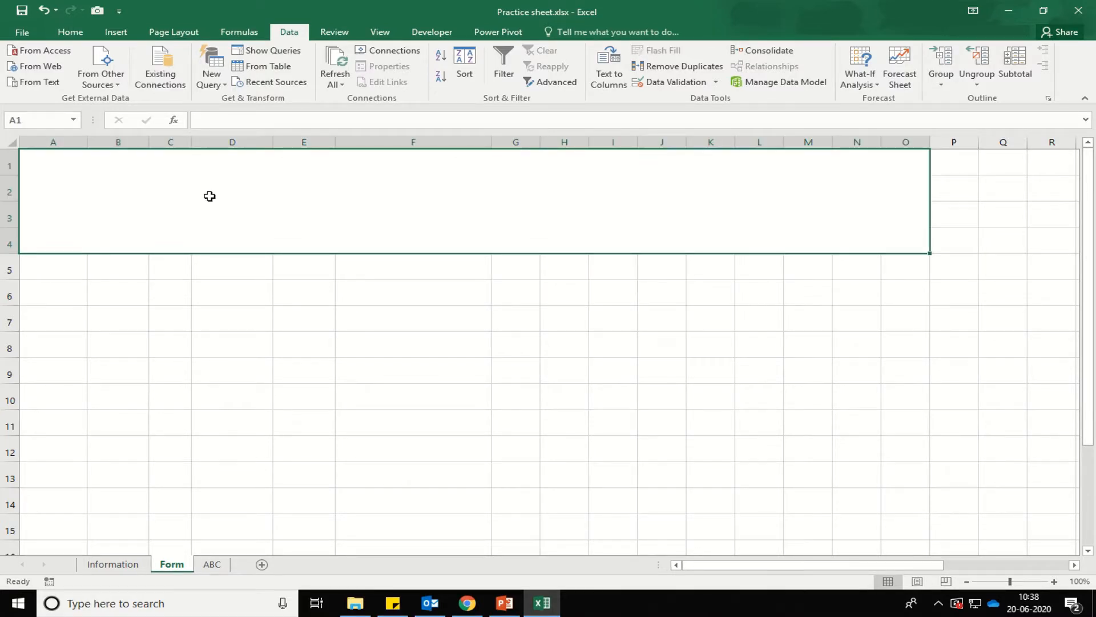
{"action": "type", "text": "Hello Frin"}
{"action": "key", "text": "BackSpace"}
{"action": "type", "text": "ends,"}
Add the line 'today we are going to learn how to create a form in MS Excel.' and begin 'First you need to add the...'.
{"action": "key", "text": "alt+Return"}
{"action": "type", "text": "today "}
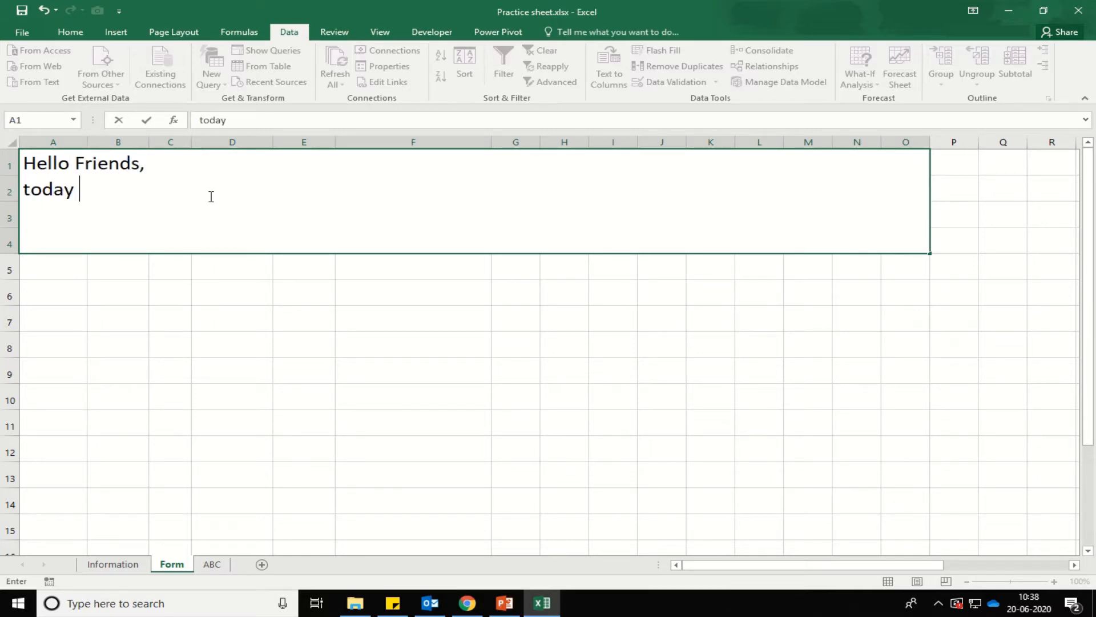
{"action": "type", "text": "we are goin"}
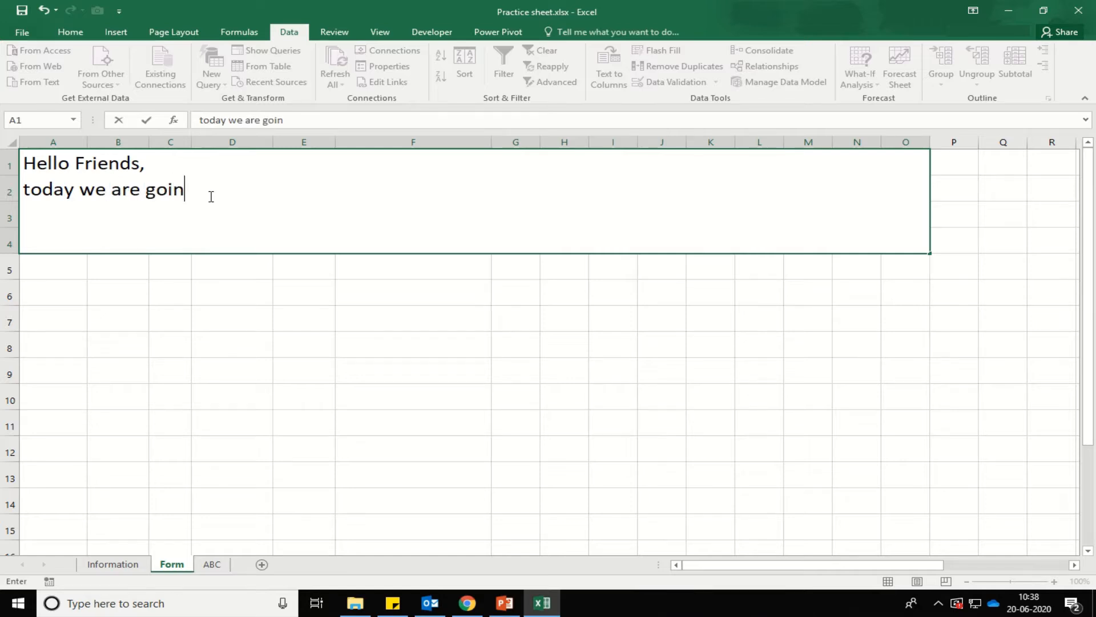
{"action": "type", "text": "g to learng how to "}
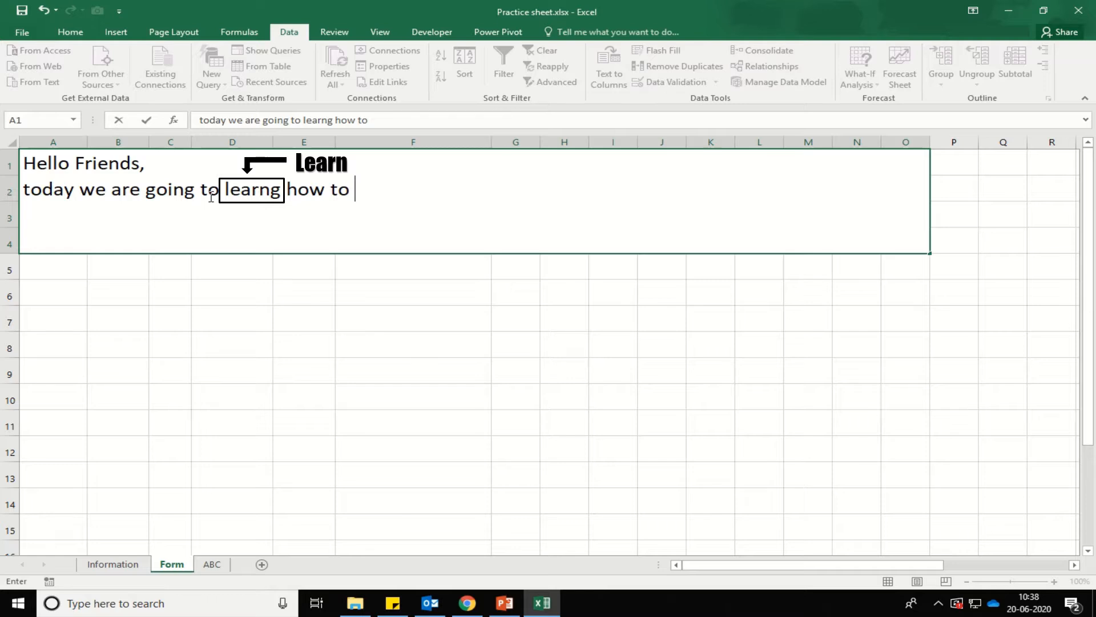
{"action": "type", "text": "create a form in MS Exvce"}
{"action": "key", "text": "BackSpace"}
{"action": "key", "text": "BackSpace"}
{"action": "type", "text": "e"}
{"action": "key", "text": "BackSpace"}
{"action": "type", "text": "ce"}
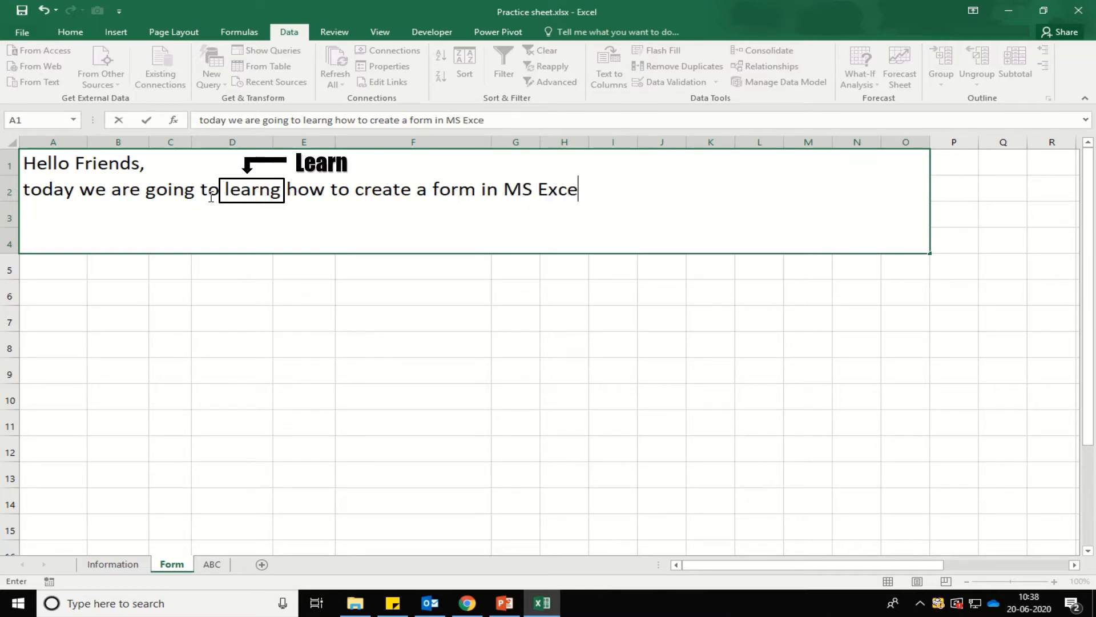
{"action": "type", "text": "l."}
{"action": "key", "text": "alt+Return"}
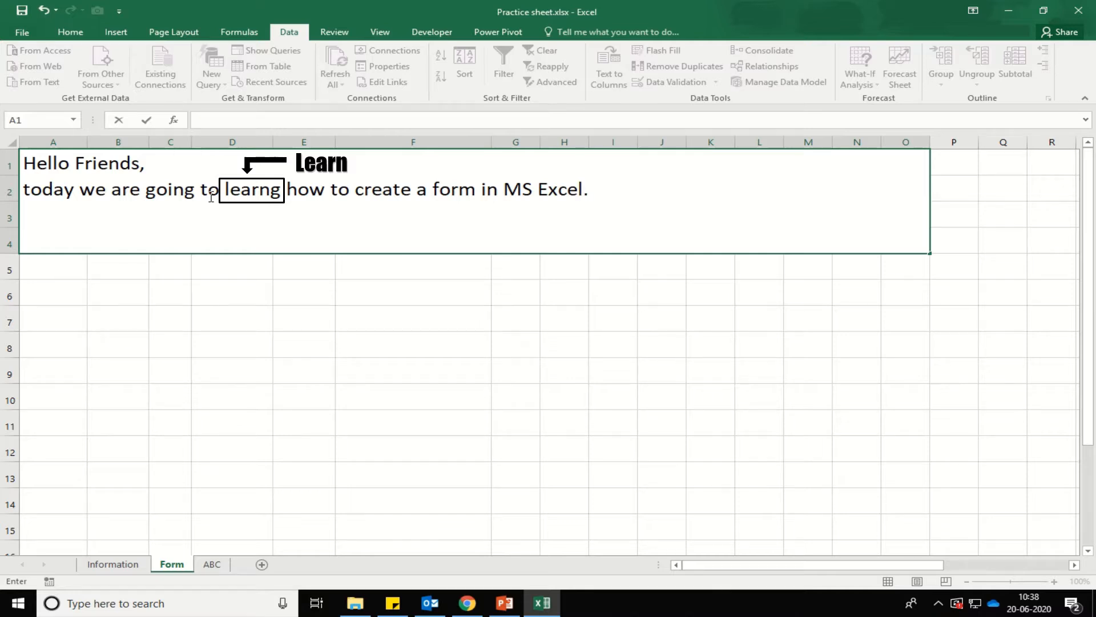
{"action": "type", "text": "First you "}
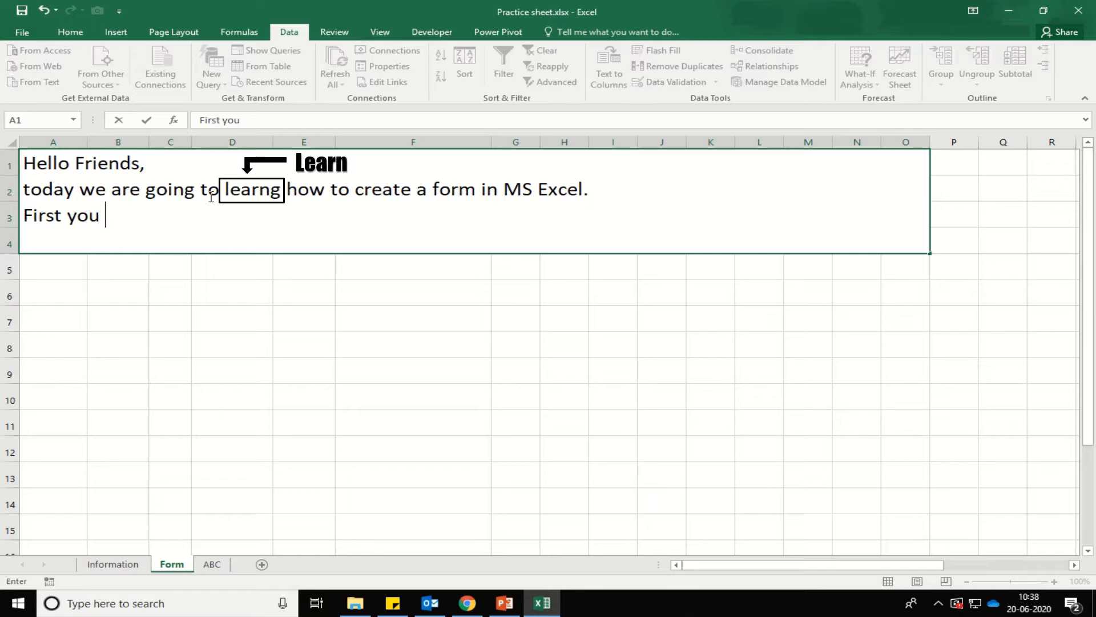
{"action": "type", "text": "need to add"}
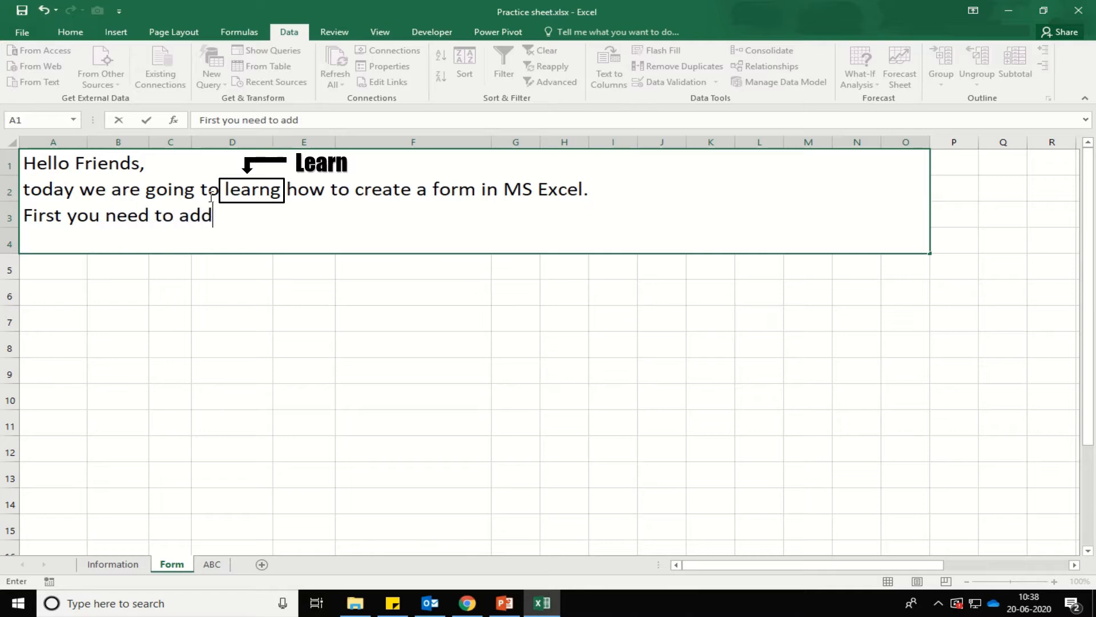
{"action": "type", "text": " the from"}
Finish the note with '...form button from the customized ribbon to the data tab.' and 'let's see how to add'.
{"action": "key", "text": "BackSpace"}
{"action": "key", "text": "BackSpace"}
{"action": "key", "text": "BackSpace"}
{"action": "type", "text": "orm "}
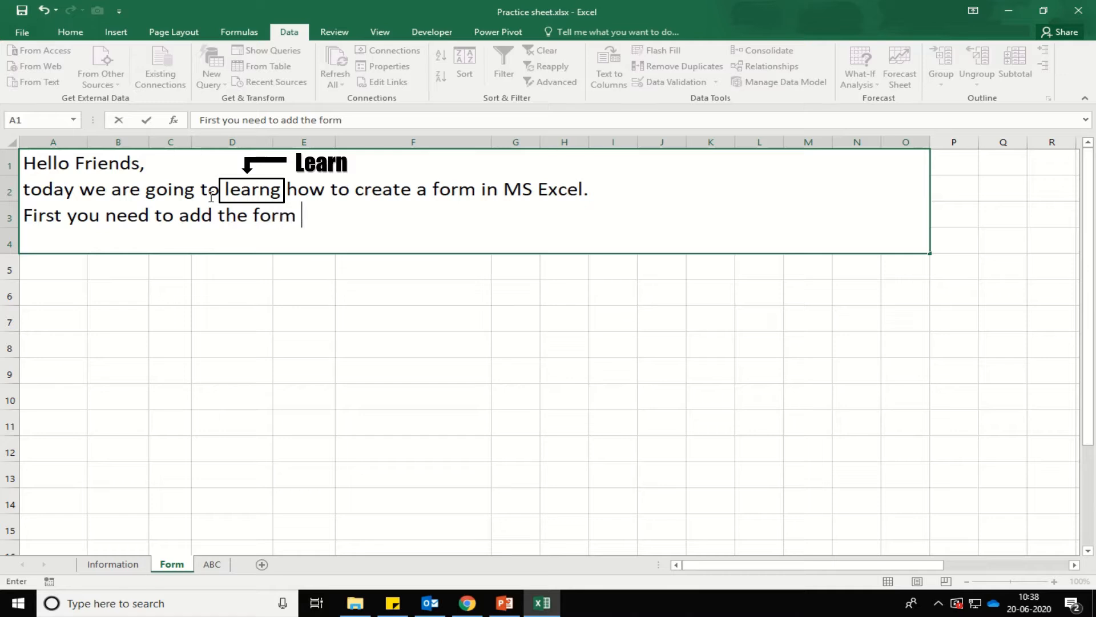
{"action": "type", "text": "button from the "}
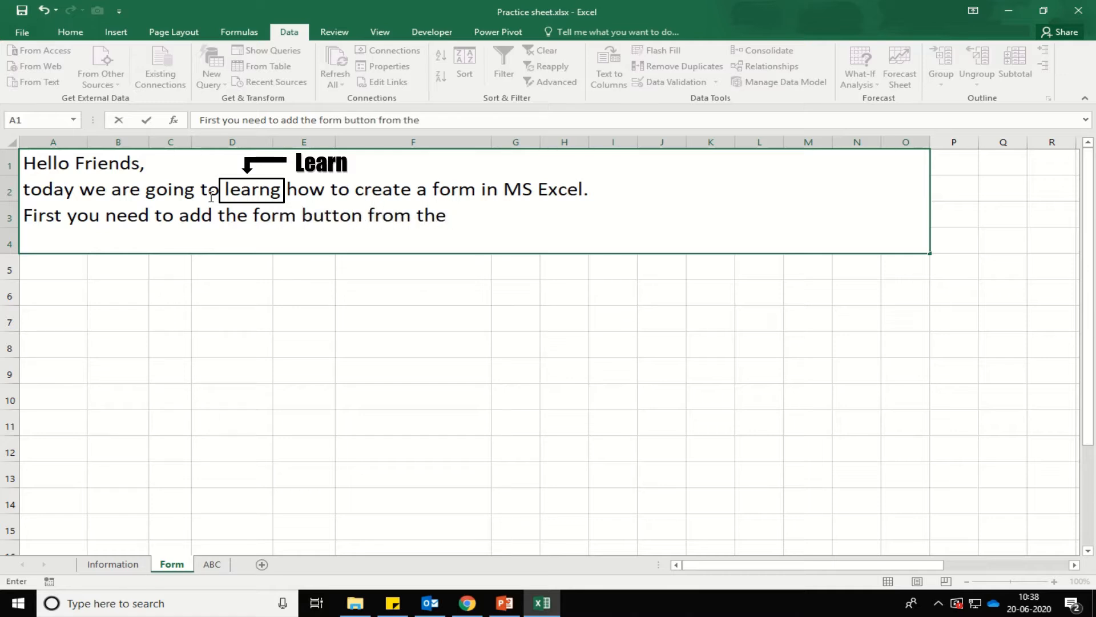
{"action": "type", "text": "co"}
{"action": "key", "text": "BackSpace"}
{"action": "type", "text": "ustomized ribbon to "}
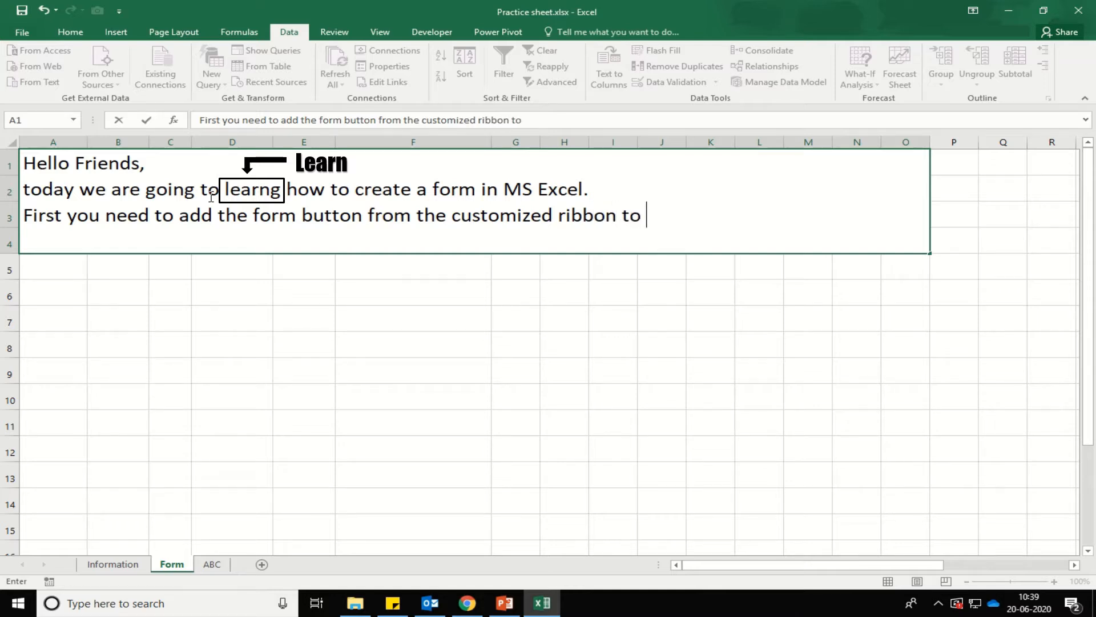
{"action": "type", "text": "the data tab"}
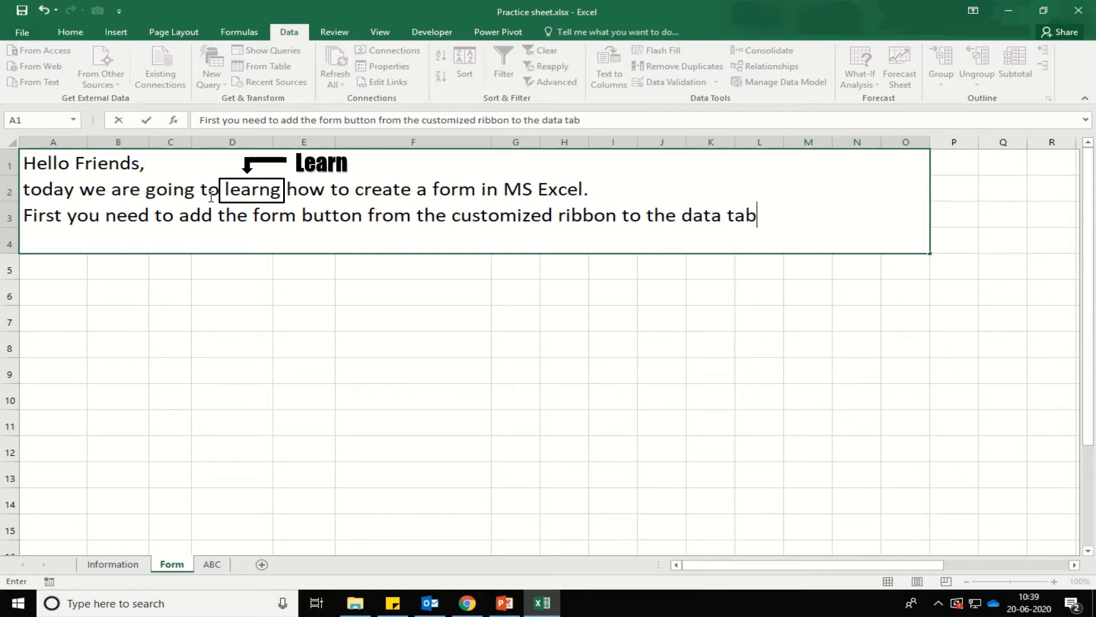
{"action": "type", "text": "."}
{"action": "key", "text": "alt+Return"}
{"action": "type", "text": "let's"}
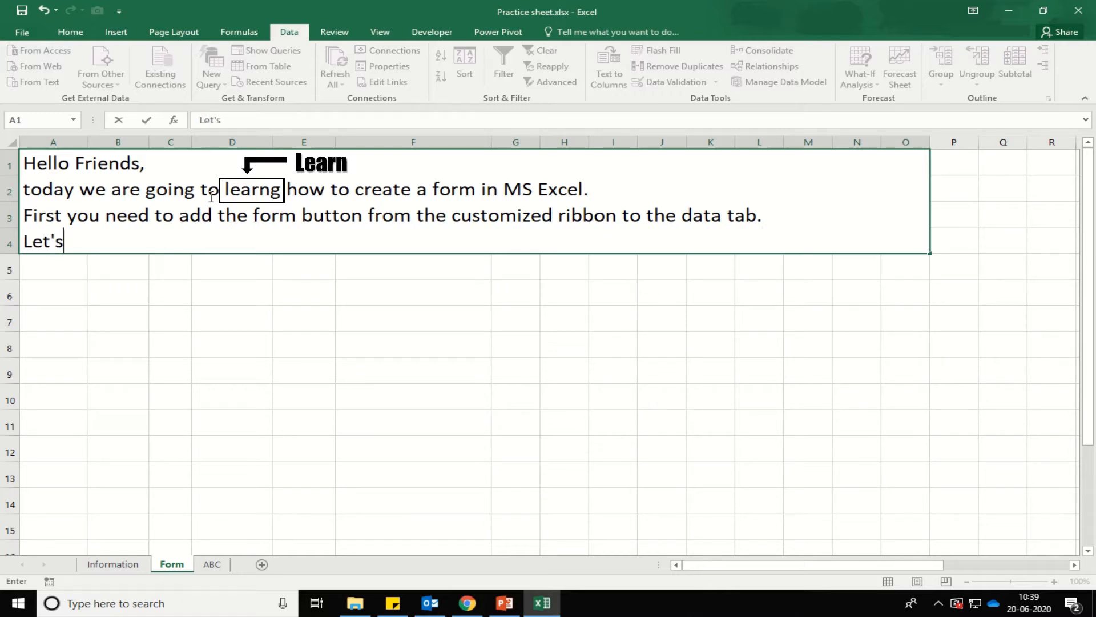
{"action": "type", "text": " see how to "}
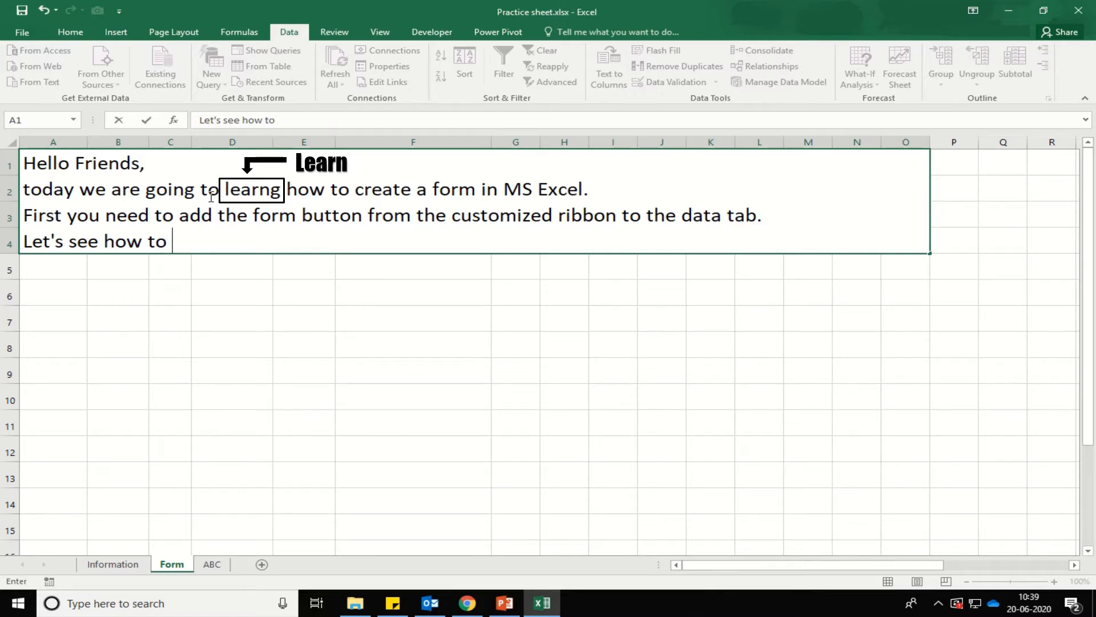
{"action": "type", "text": "add."}
{"action": "key", "text": "Return"}
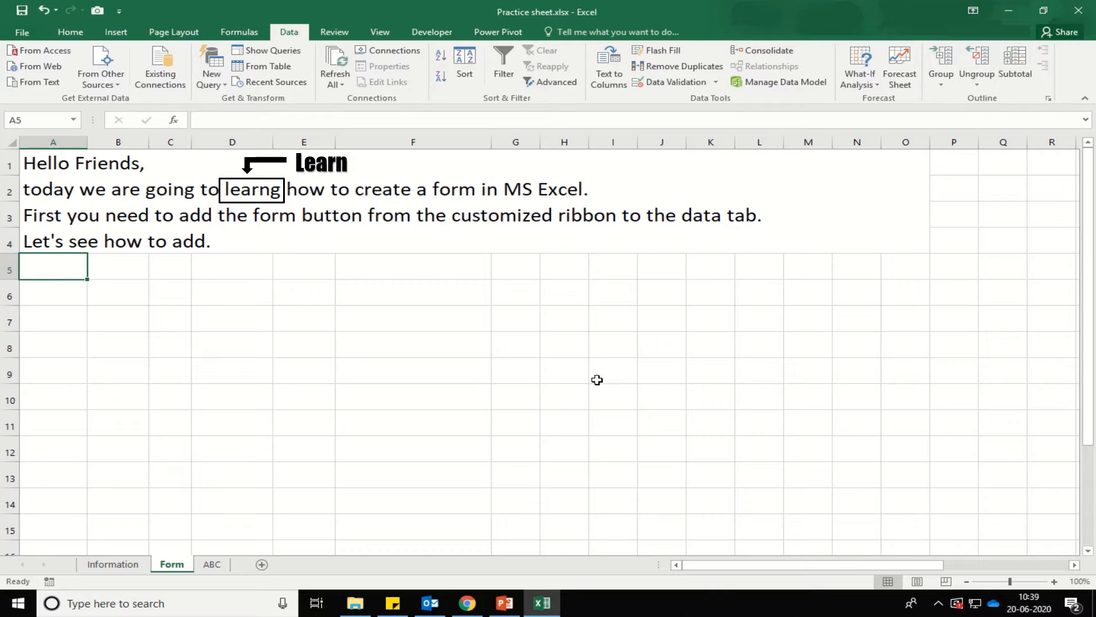
{"action": "key", "text": "Down"}
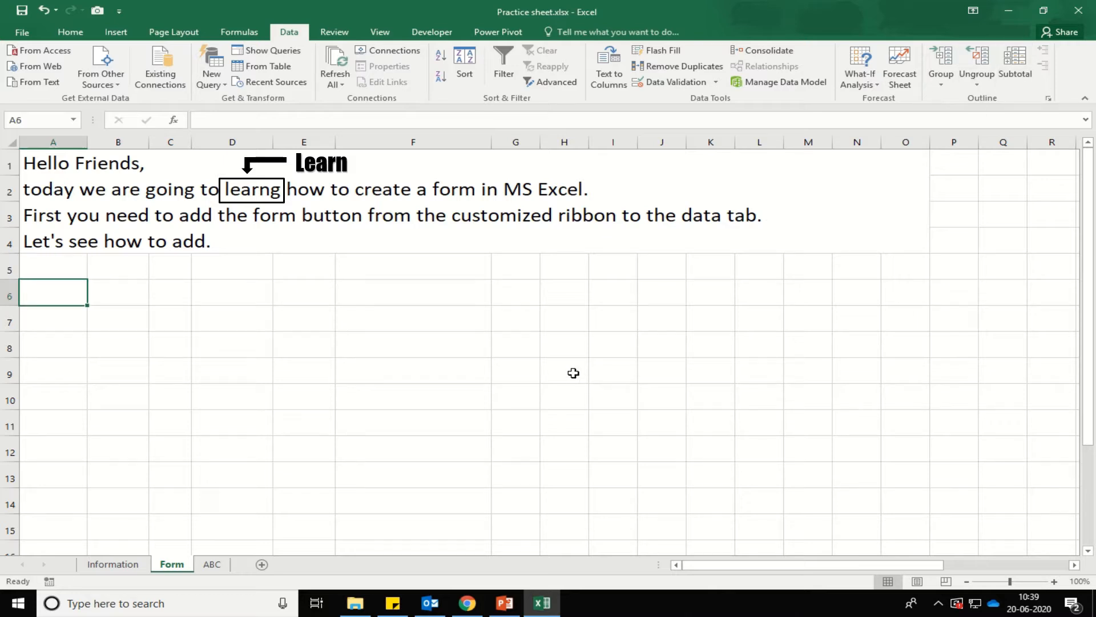
Enter 'You can see that no form button or group is available in data tab.' in A6.
{"action": "type", "text": "You"}
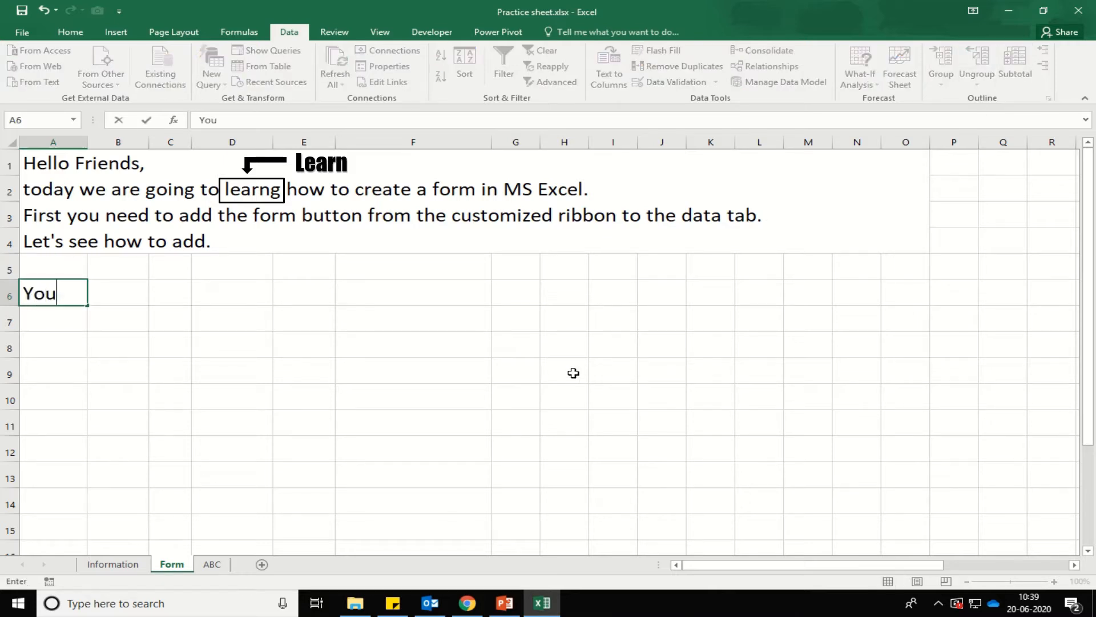
{"action": "type", "text": " can sse"}
{"action": "key", "text": "BackSpace"}
{"action": "key", "text": "BackSpace"}
{"action": "type", "text": "e"}
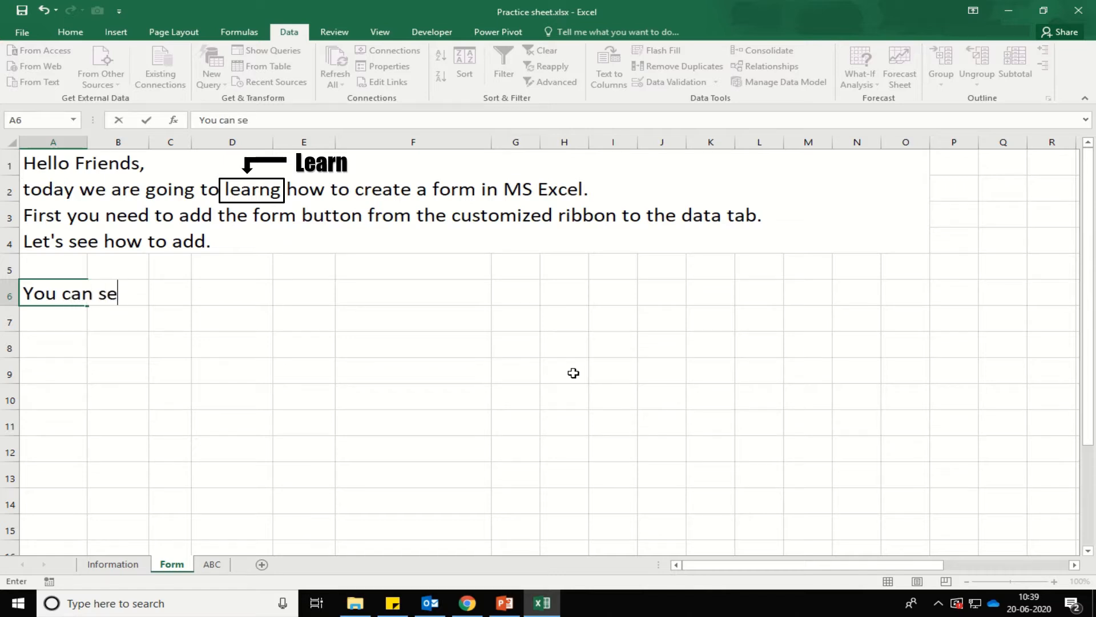
{"action": "type", "text": "e that no form "}
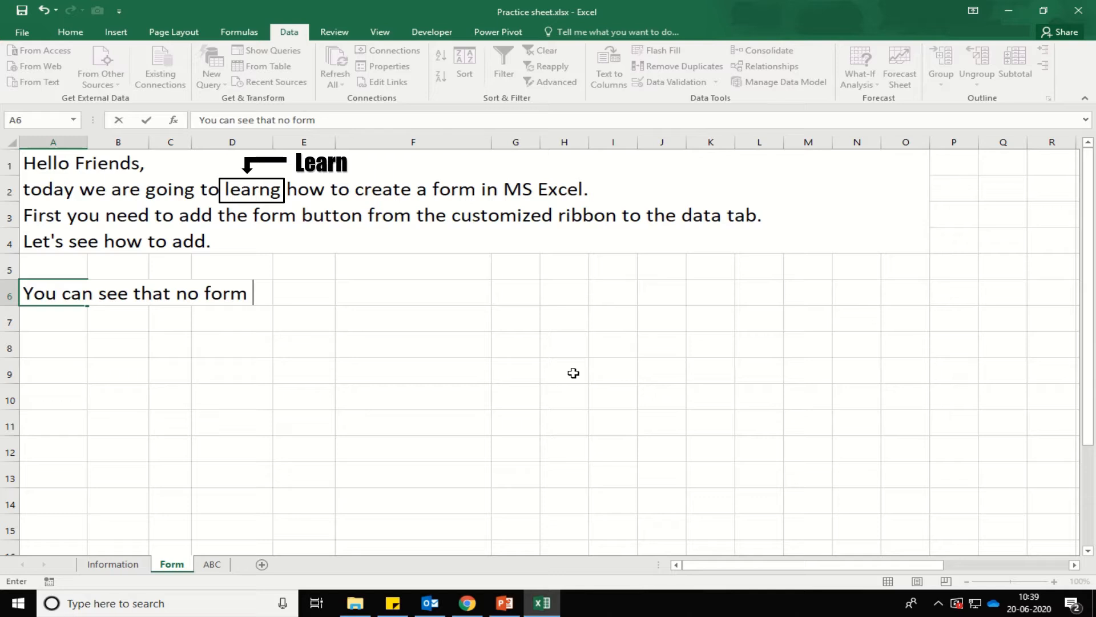
{"action": "type", "text": "button"}
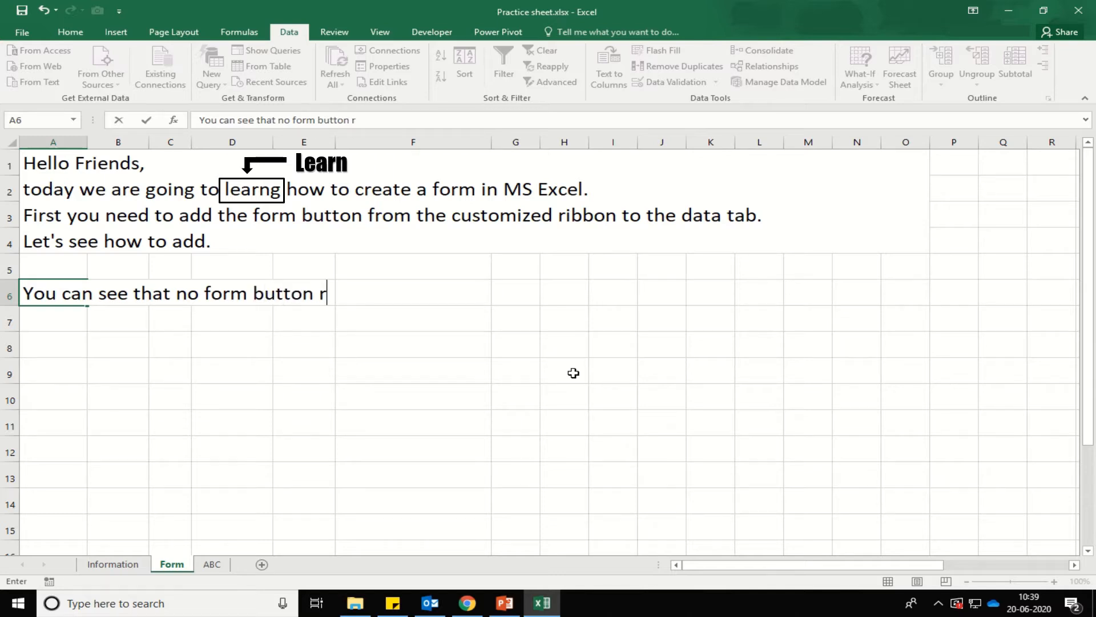
{"action": "type", "text": " or grop"}
{"action": "key", "text": "BackSpace"}
{"action": "type", "text": "up"}
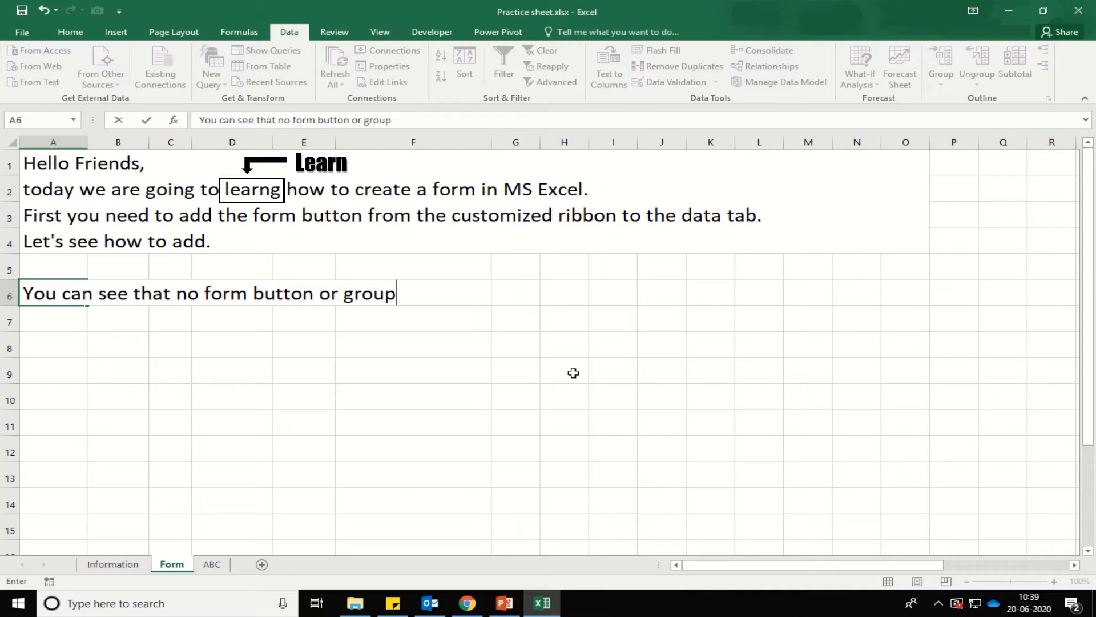
{"action": "type", "text": " is available in data tab"}
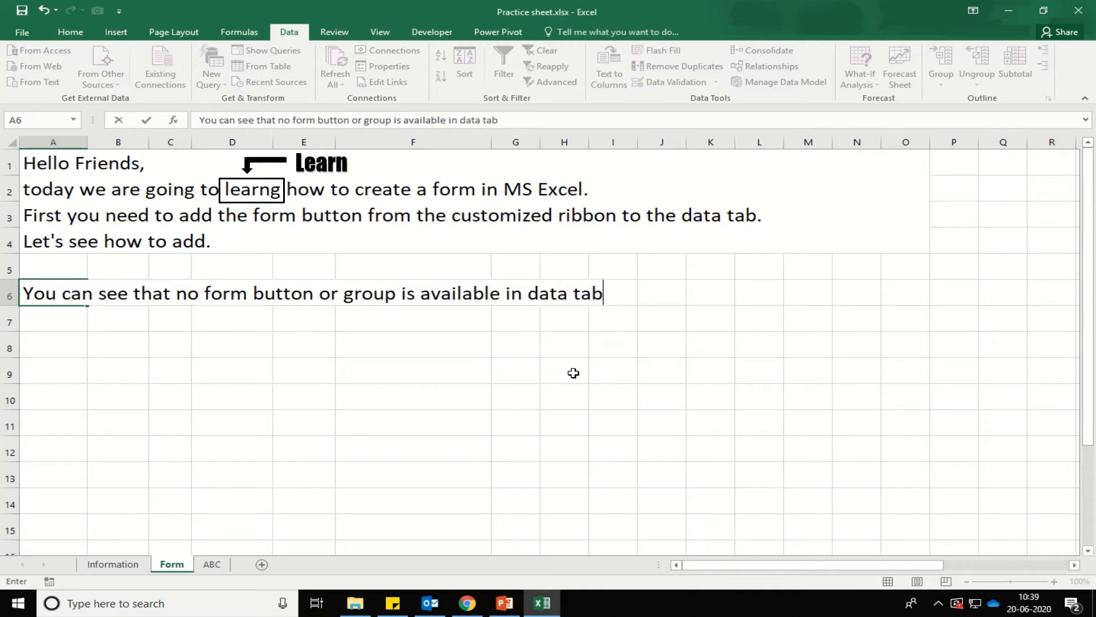
{"action": "type", "text": "."}
{"action": "key", "text": "Return"}
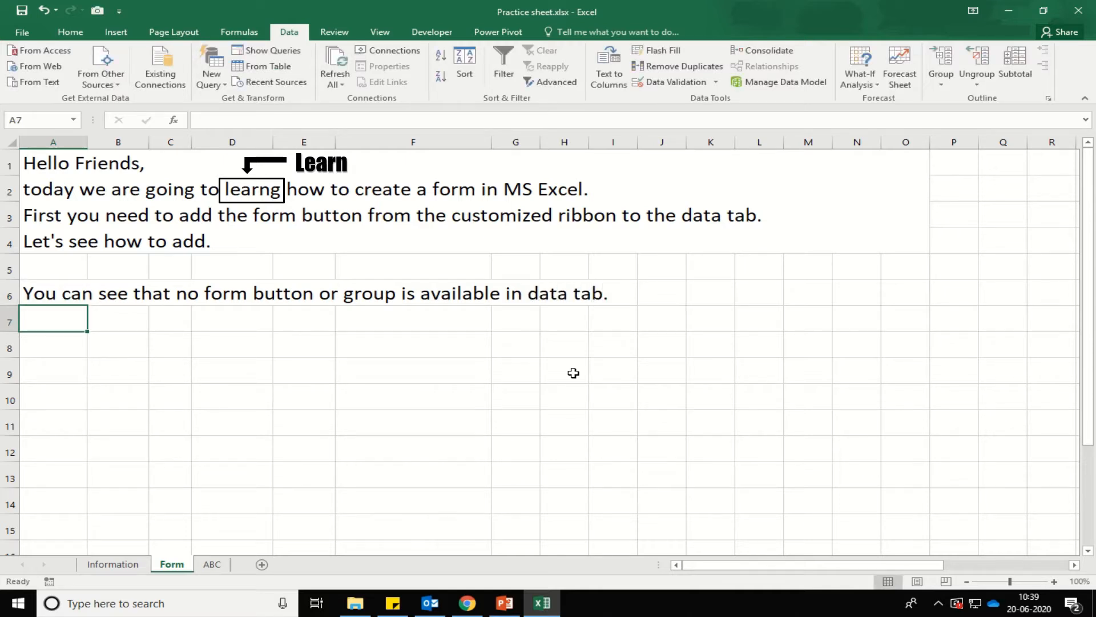
{"action": "key", "text": "Return"}
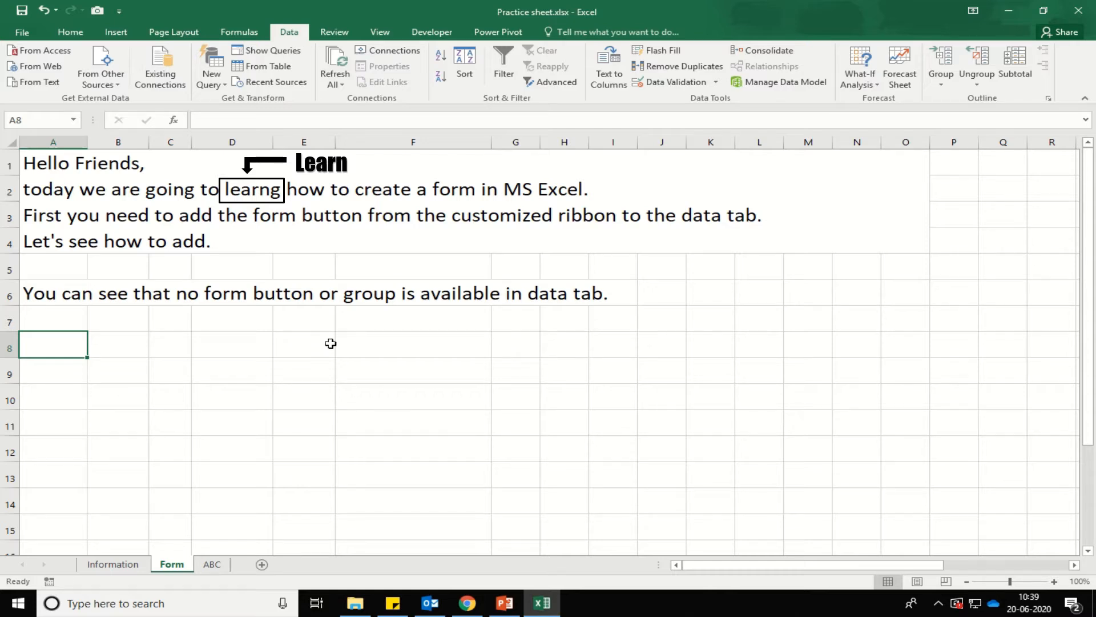
Enter 'First we need to add a group then we are going to add form button' in A8.
{"action": "type", "text": "First wee"}
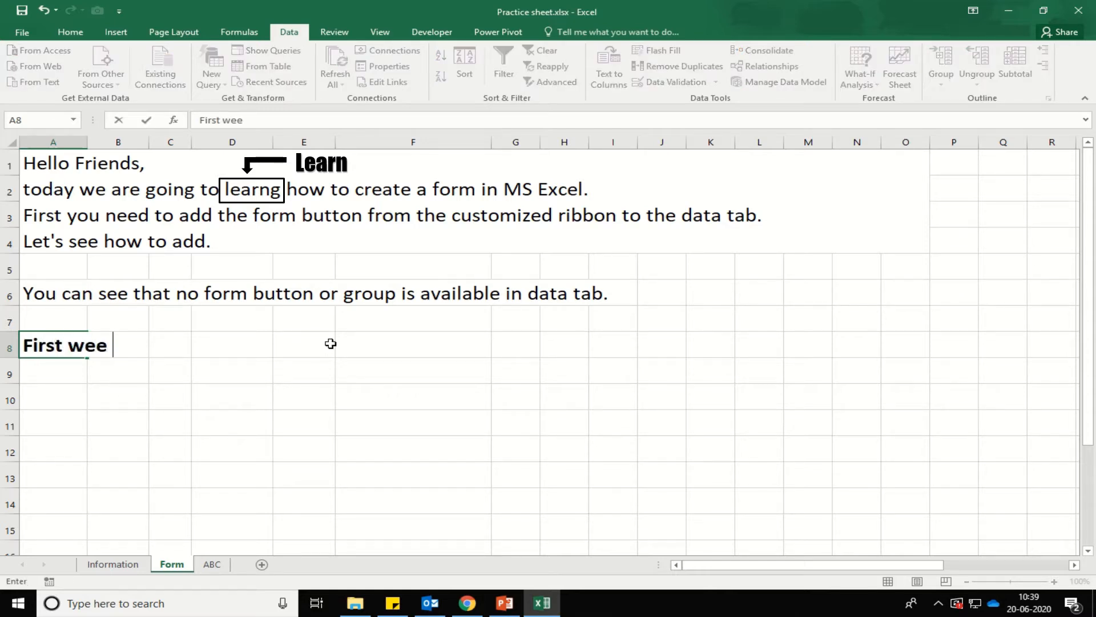
{"action": "key", "text": "BackSpace"}
{"action": "type", "text": "need to add a group"}
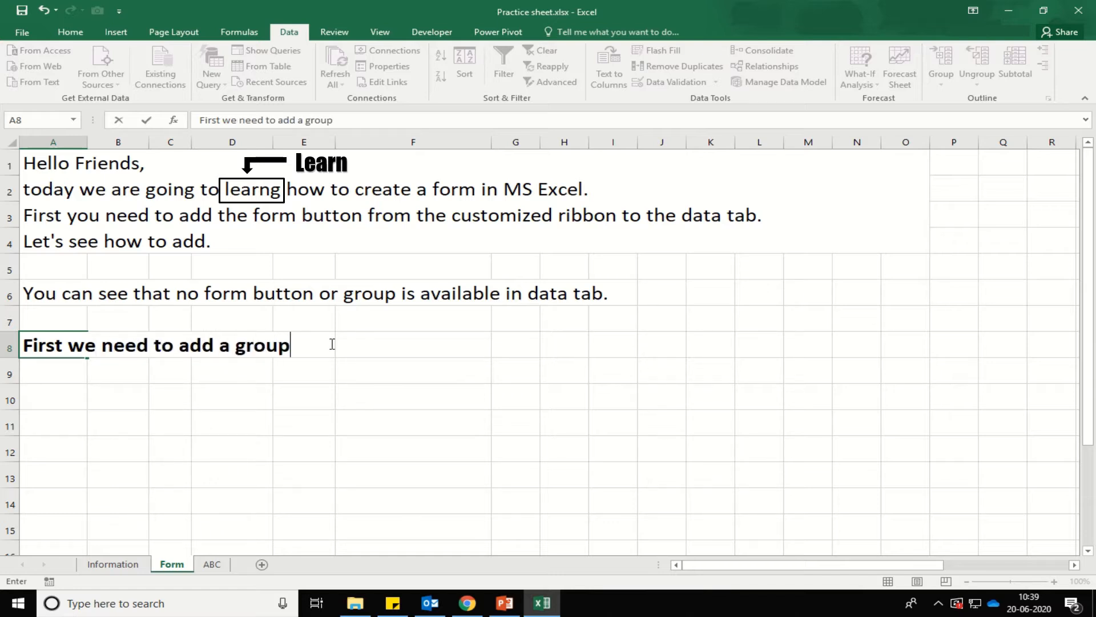
{"action": "type", "text": " then w"}
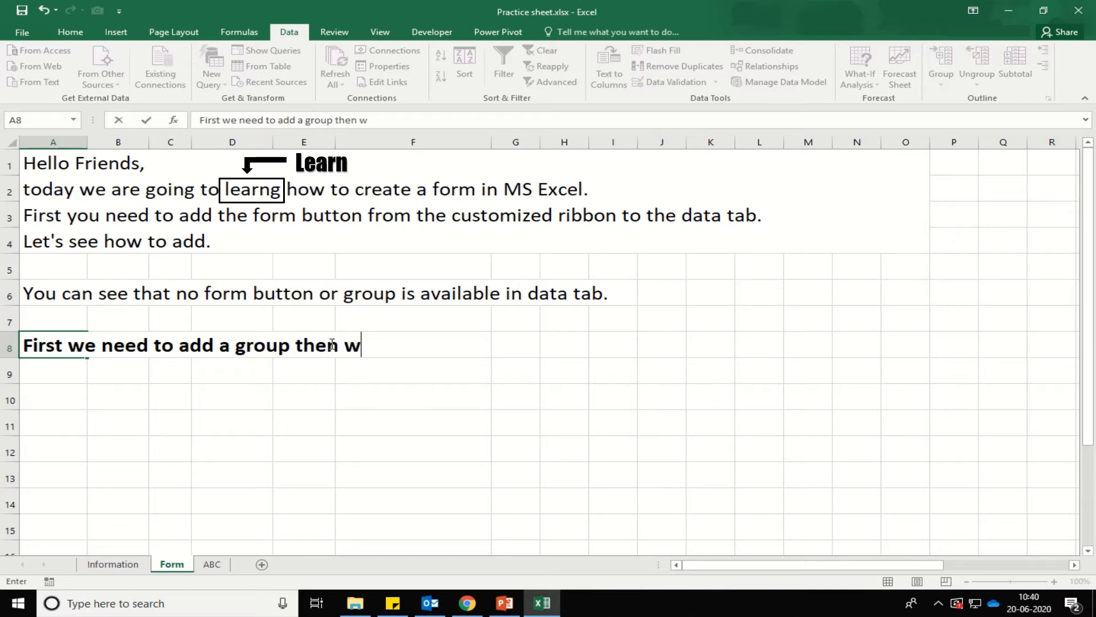
{"action": "type", "text": "e are goin"}
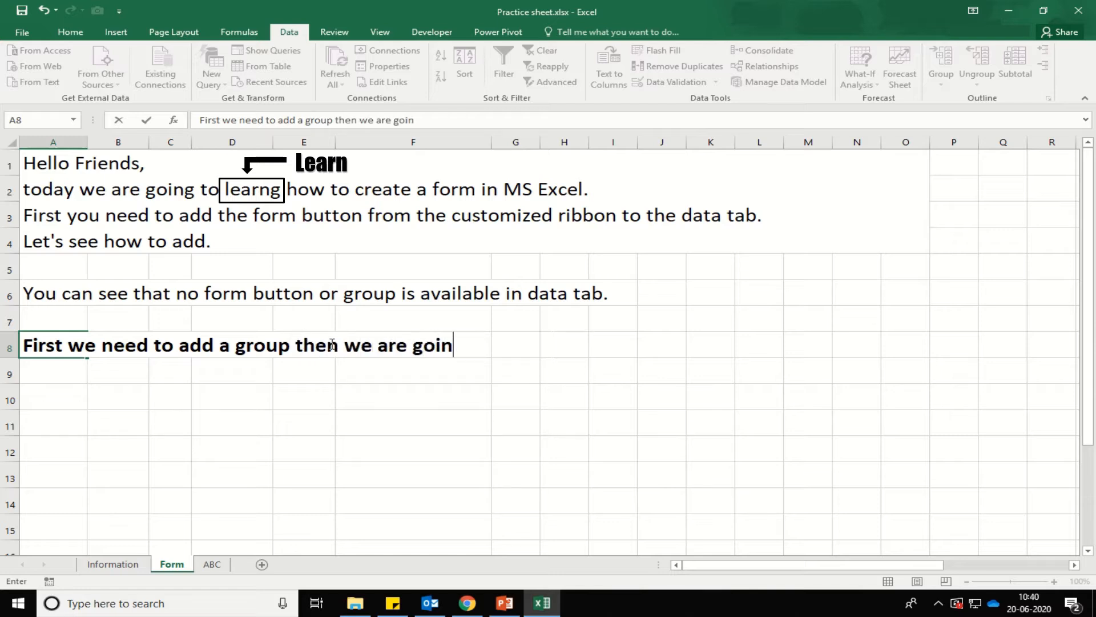
{"action": "type", "text": "g to add "}
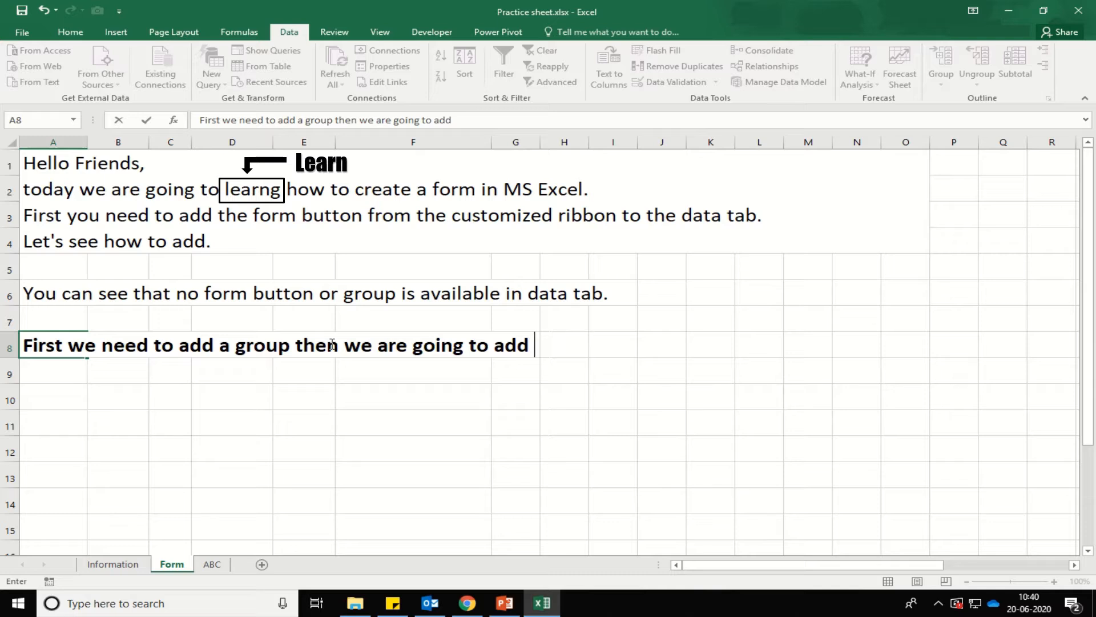
{"action": "type", "text": "form button"}
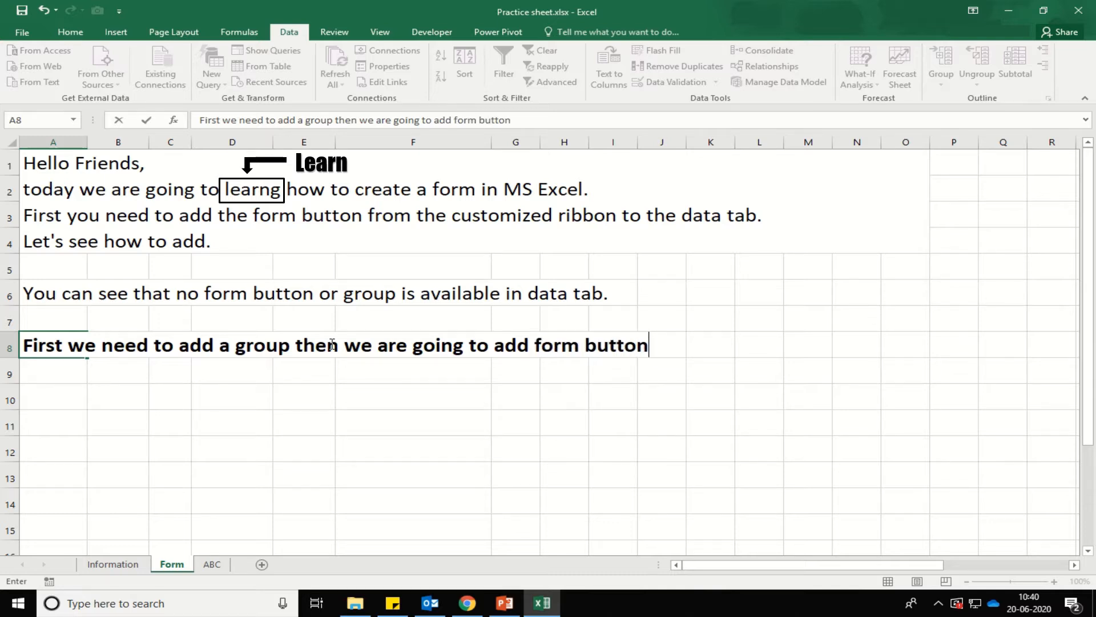
{"action": "key", "text": "Return"}
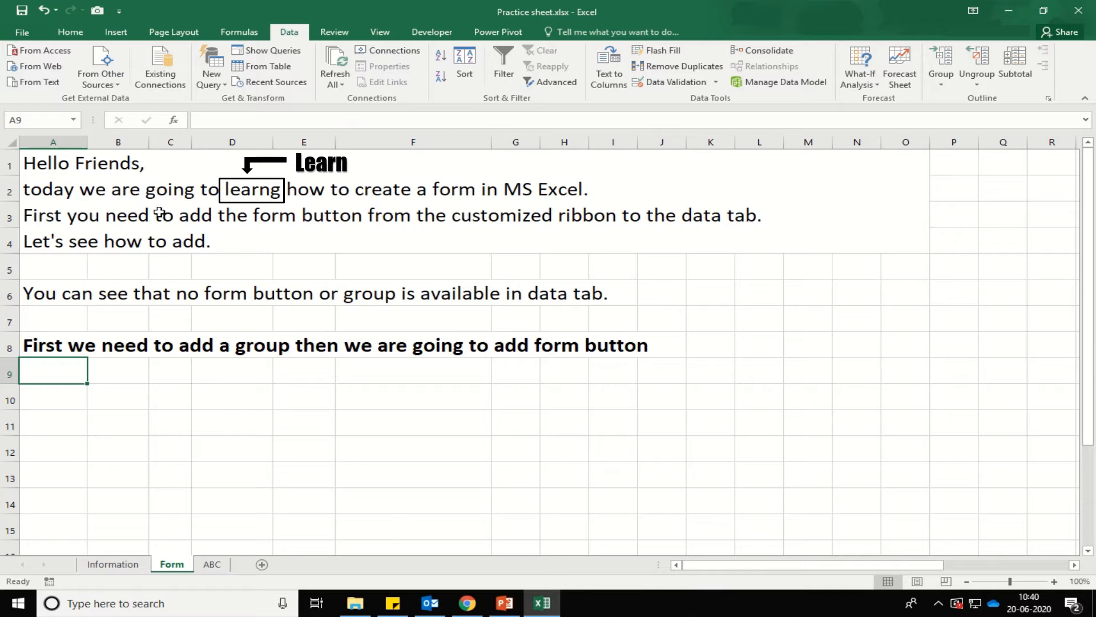
{"action": "left_click", "coordinate": [119, 11]}
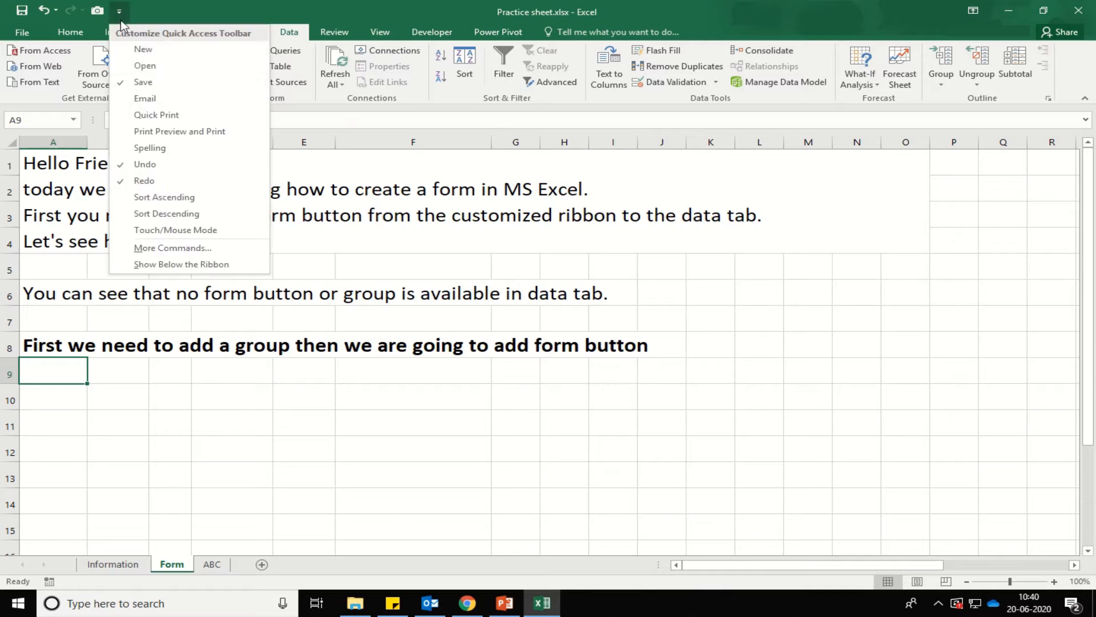
Add a new custom group under the Data tab in Customize Ribbon and rename it 'Form'.
{"action": "left_click", "coordinate": [169, 247]}
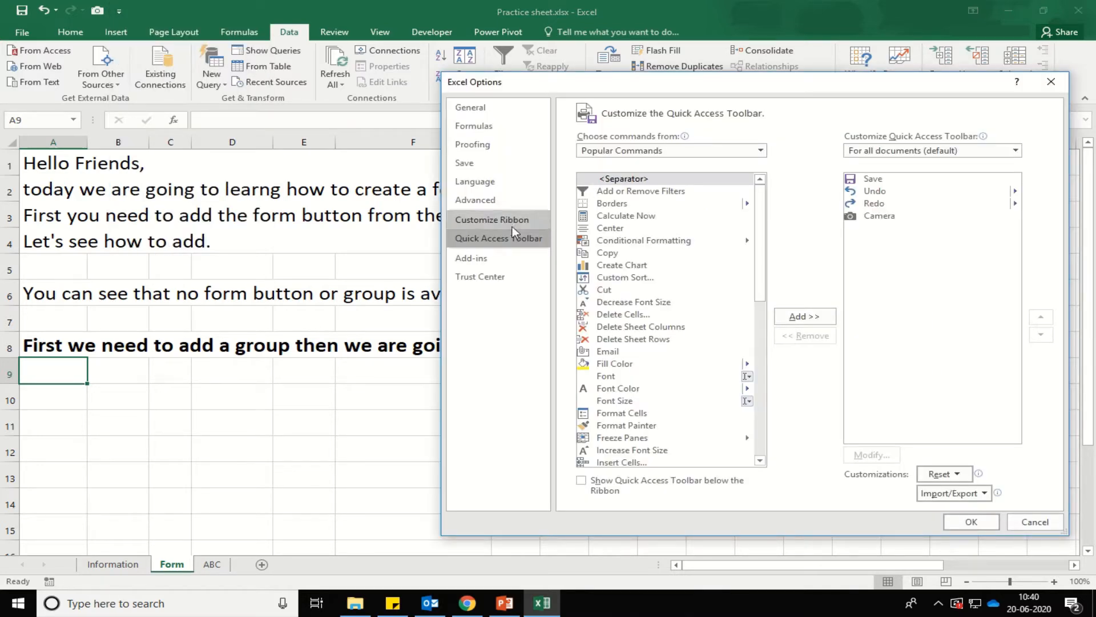
{"action": "left_click", "coordinate": [499, 220]}
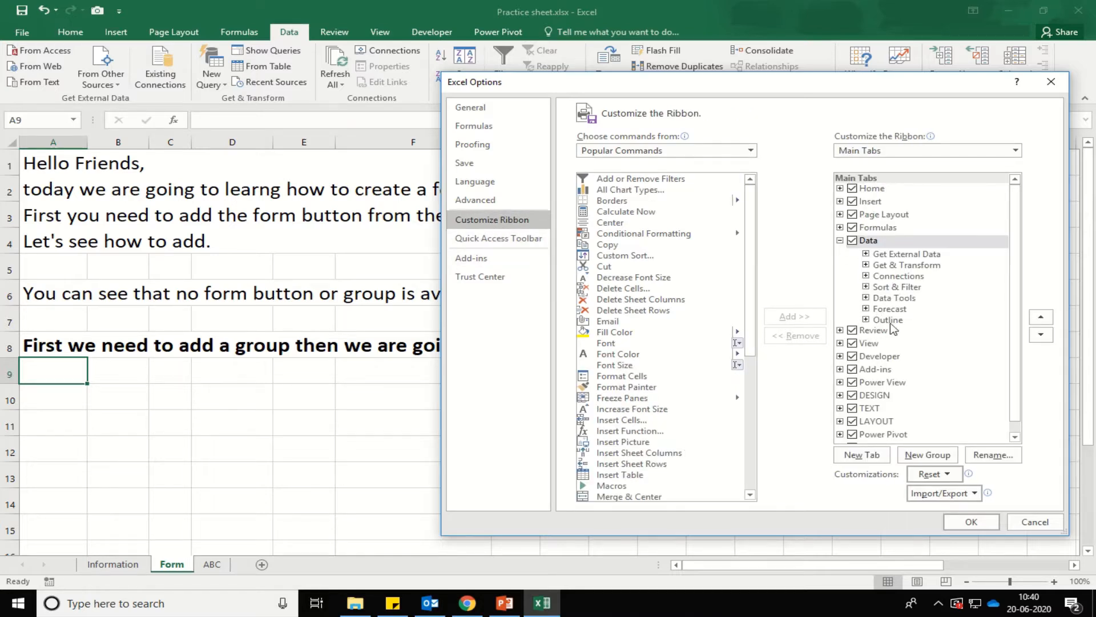
{"action": "left_click", "coordinate": [933, 457]}
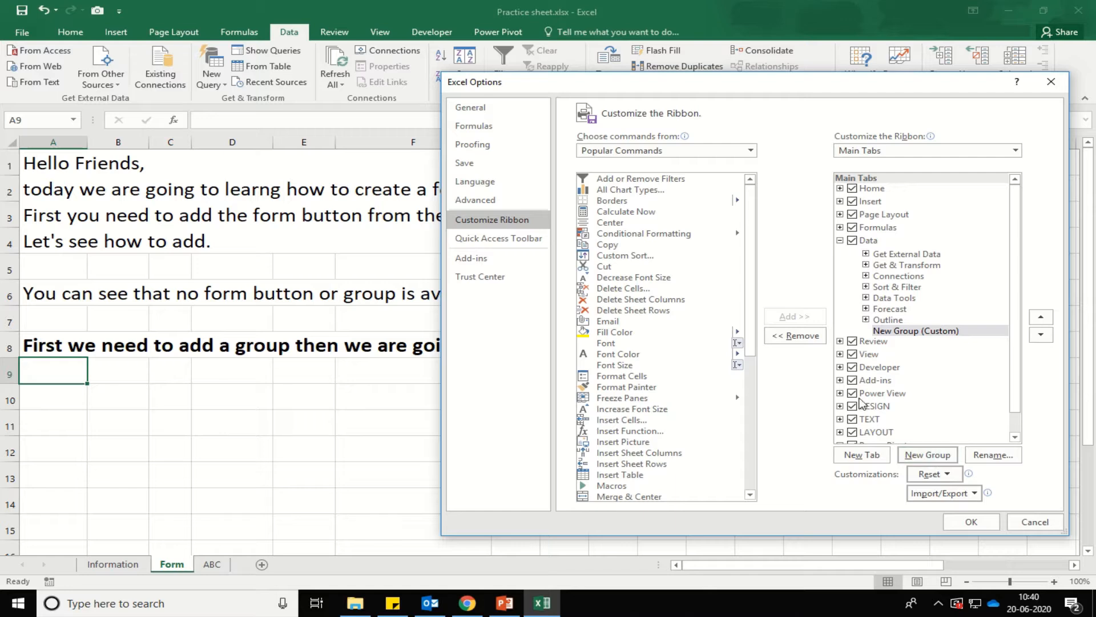
{"action": "left_click", "coordinate": [992, 455]}
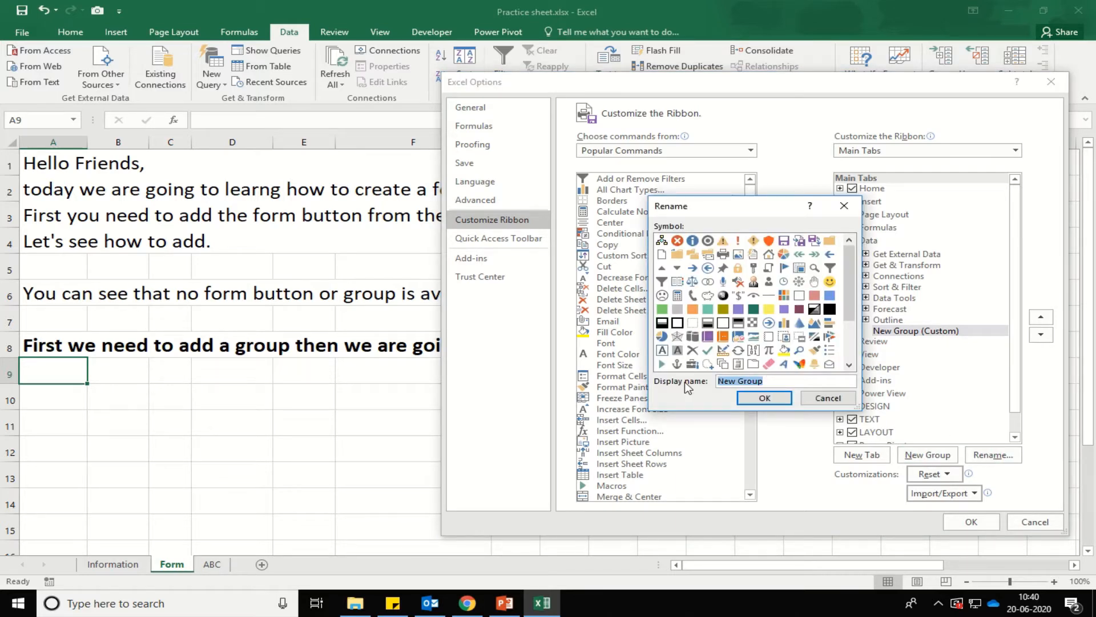
{"action": "type", "text": "Form"}
{"action": "left_click", "coordinate": [768, 399]}
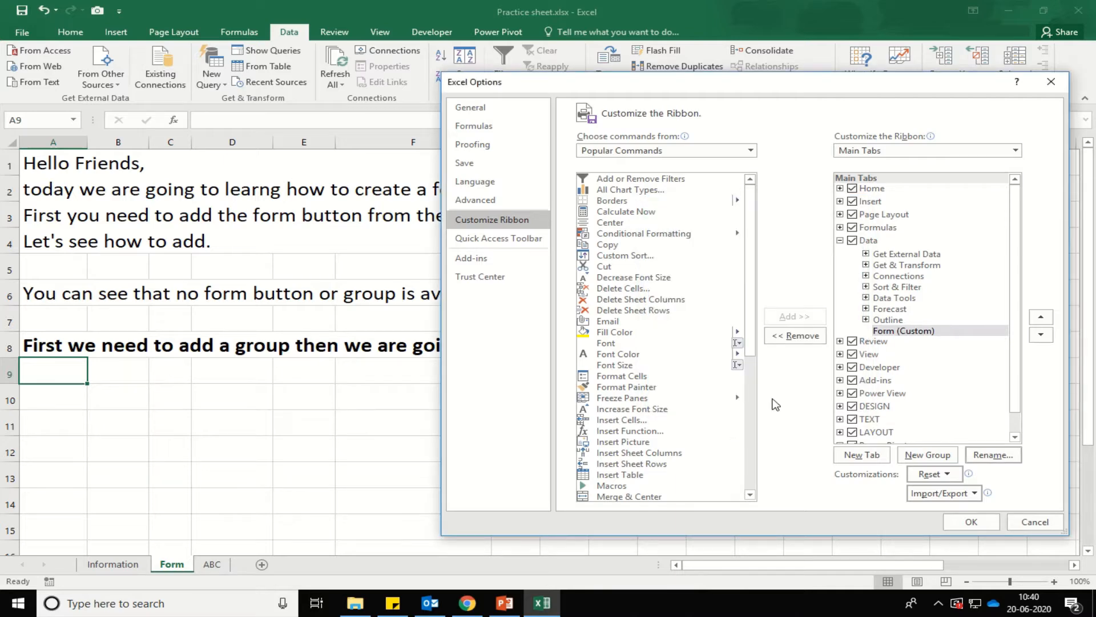
{"action": "left_click", "coordinate": [977, 520]}
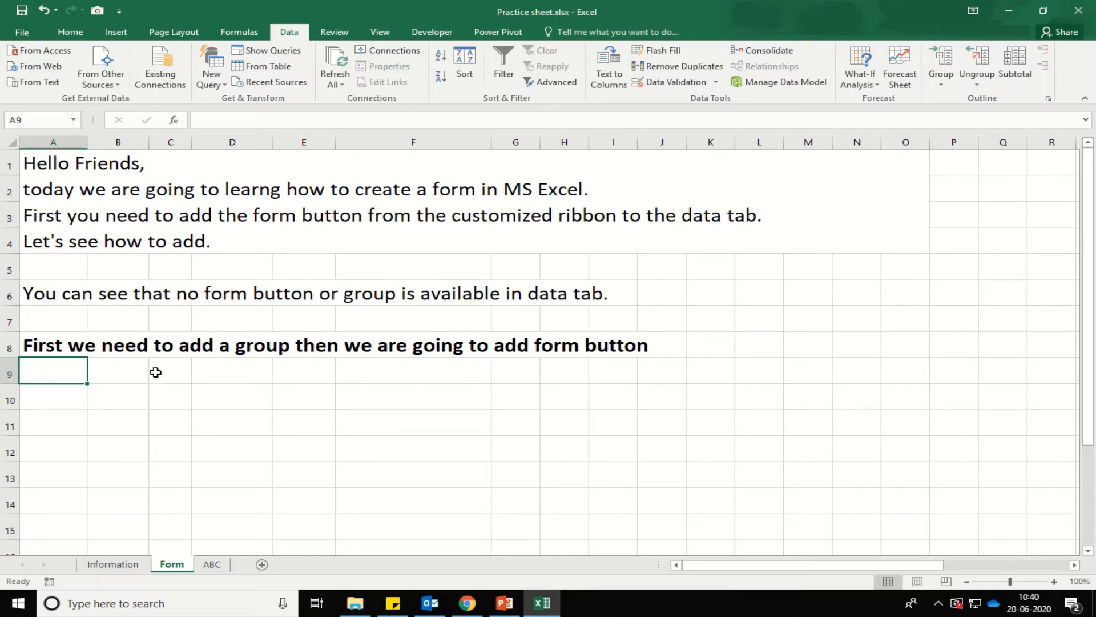
Toggle the ribbon and formula bar display, leaving the Data tab ribbon pinned open.
{"action": "left_click", "coordinate": [1084, 98]}
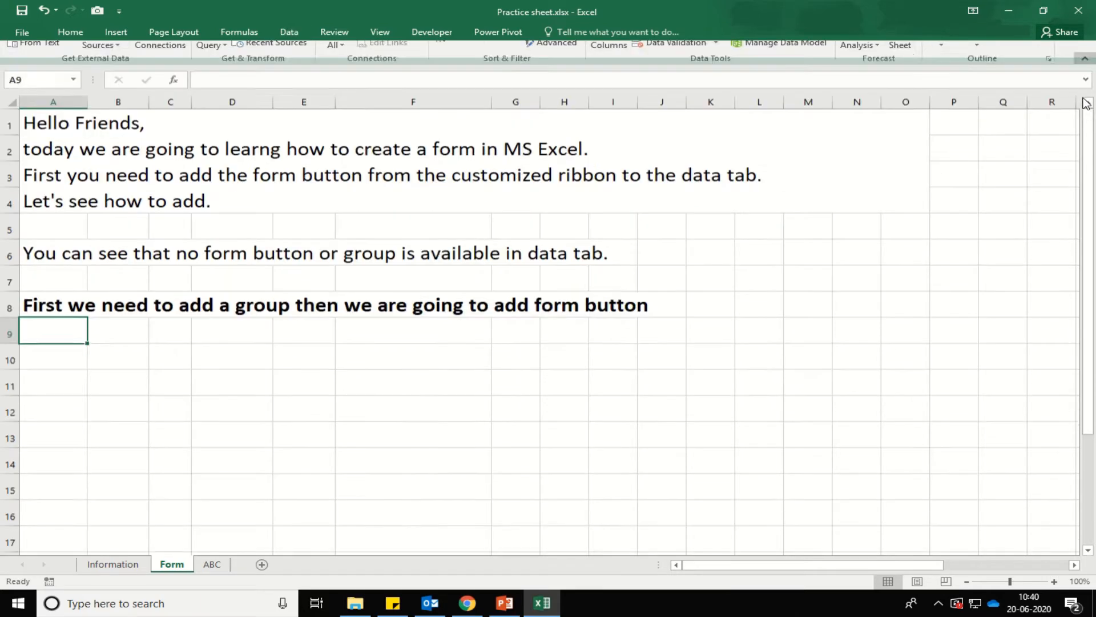
{"action": "left_click", "coordinate": [1087, 61]}
{"action": "left_click", "coordinate": [1087, 62]}
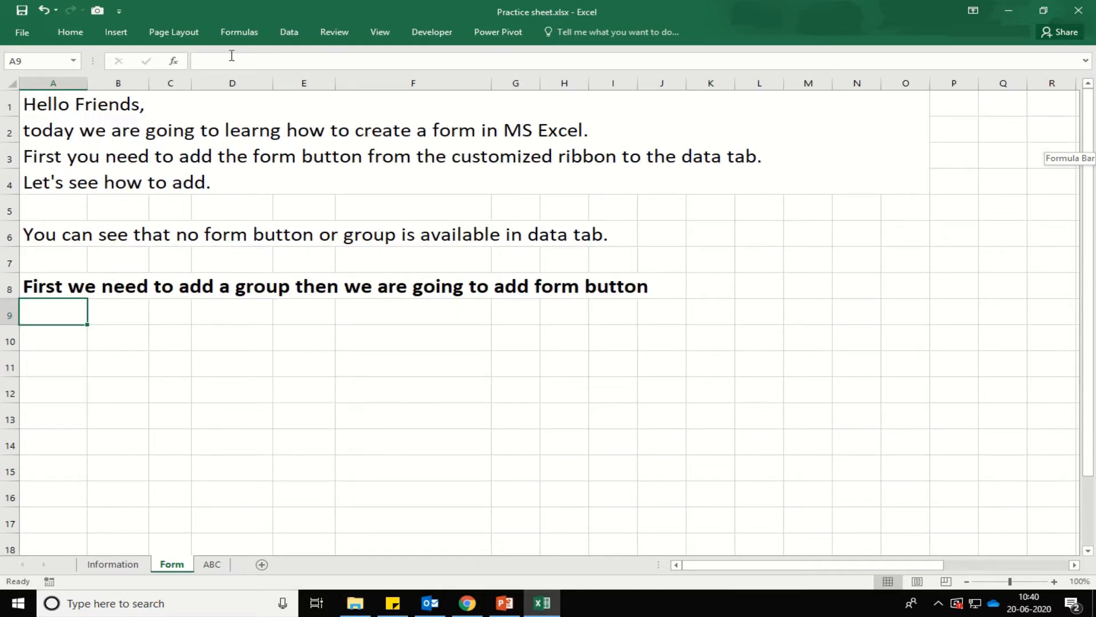
{"action": "double_click", "coordinate": [277, 34]}
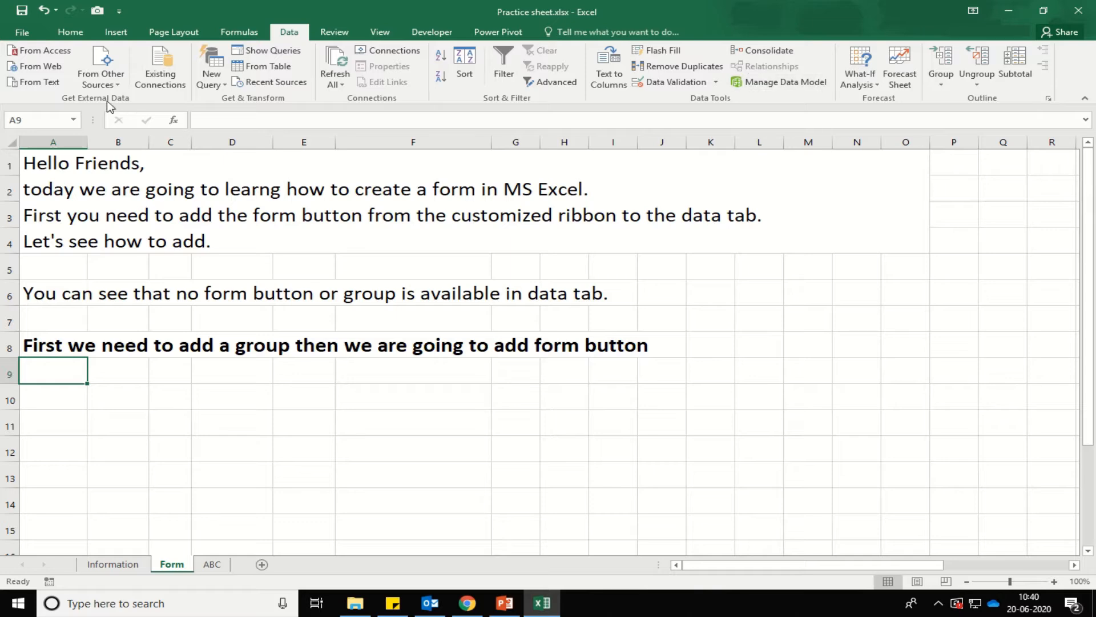
Reopen Customize Ribbon with Form (Custom) selected and commands shown from All Commands.
{"action": "left_click", "coordinate": [119, 11]}
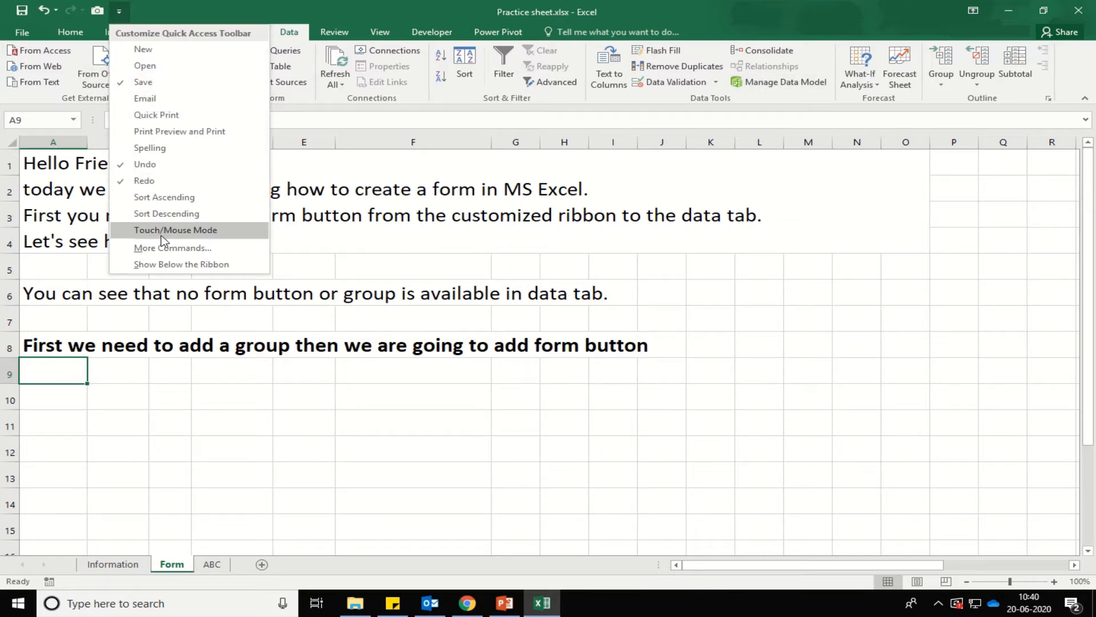
{"action": "left_click", "coordinate": [166, 247]}
{"action": "left_click", "coordinate": [491, 220]}
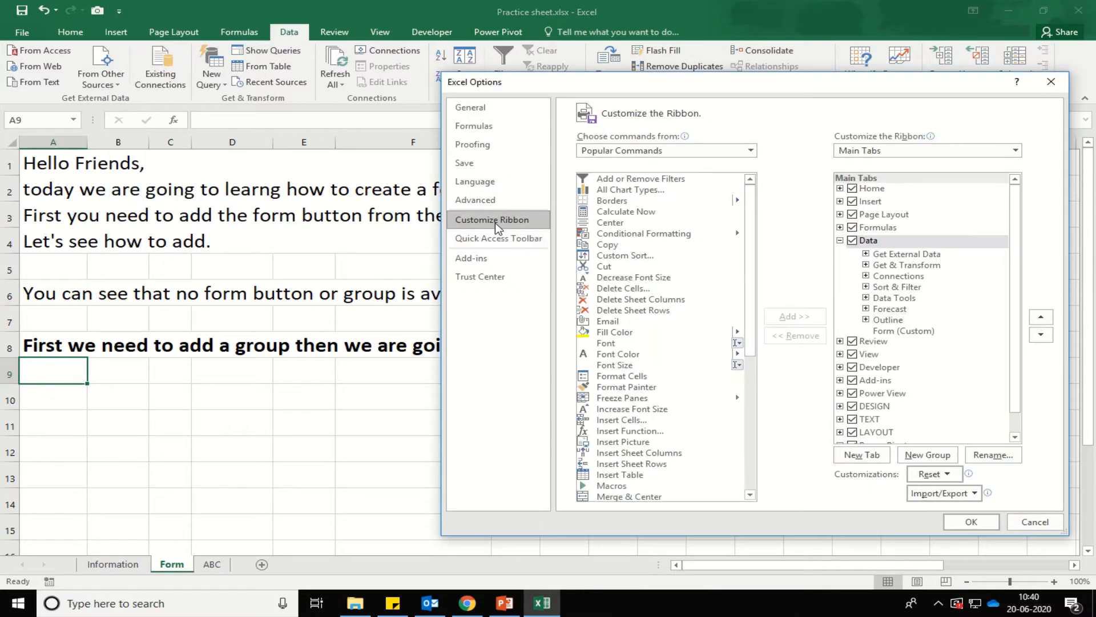
{"action": "left_click", "coordinate": [919, 331]}
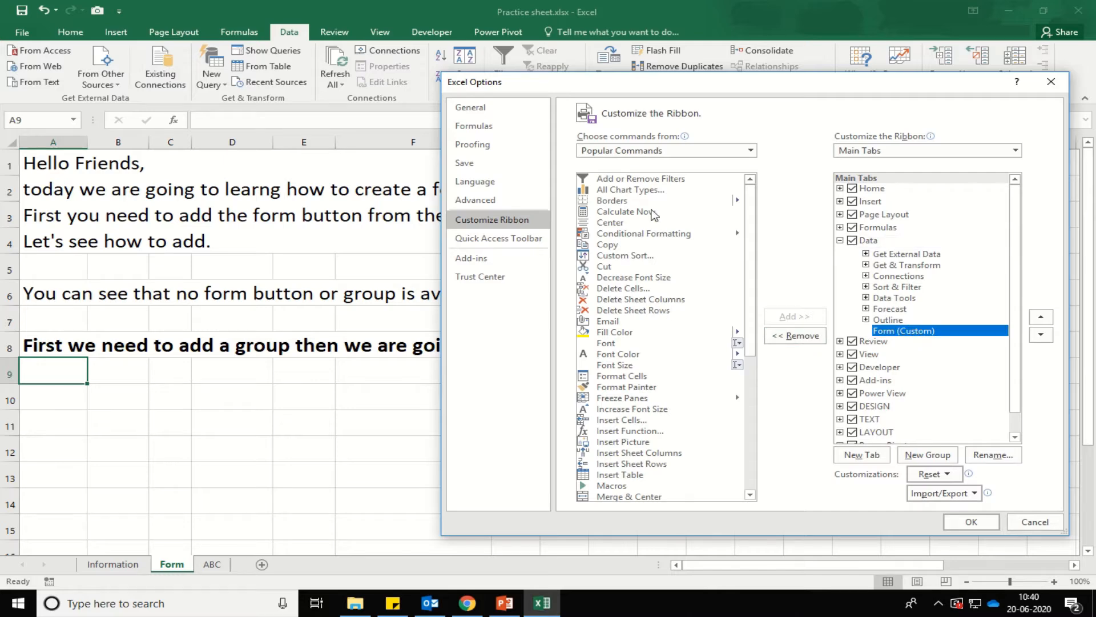
{"action": "left_click", "coordinate": [649, 152]}
{"action": "left_click", "coordinate": [651, 182]}
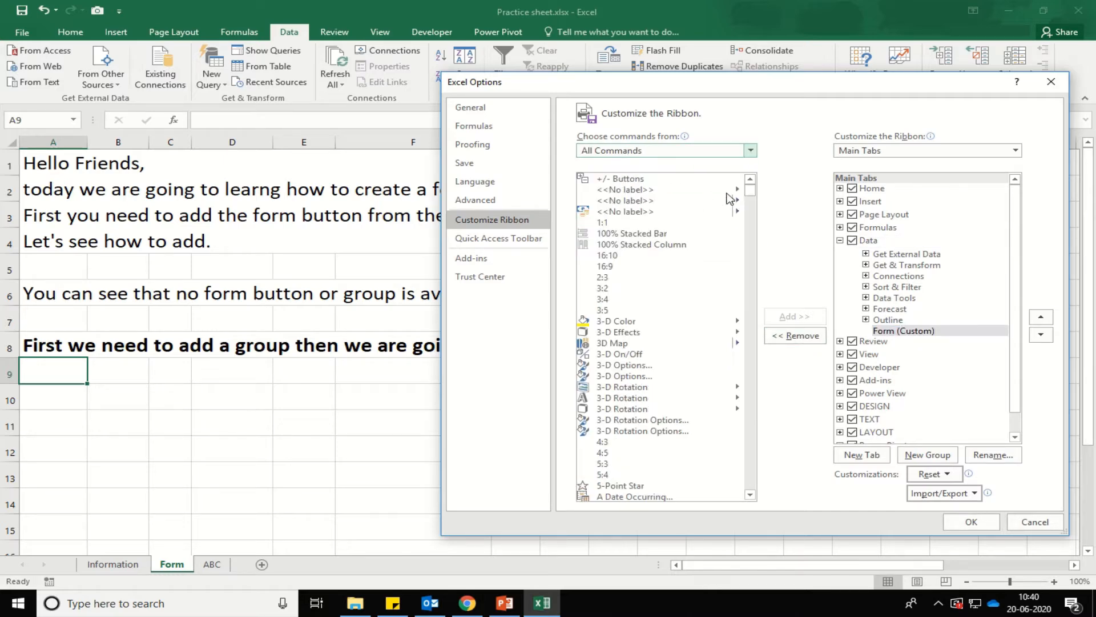
{"action": "left_click_drag", "start_coordinate": [749, 189], "coordinate": [749, 306]}
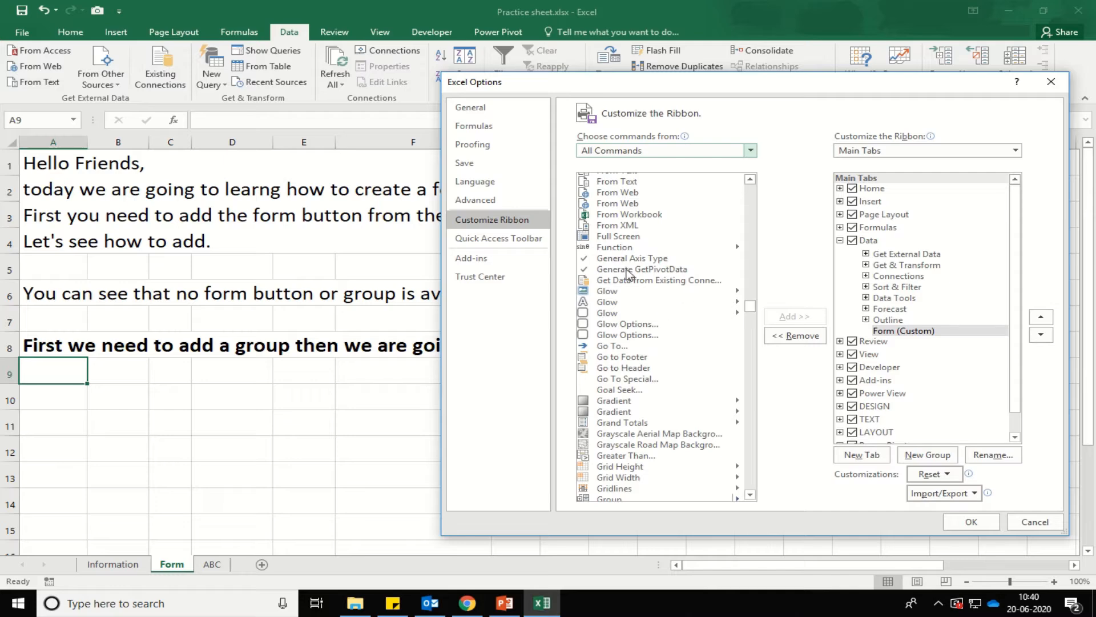
{"action": "scroll", "coordinate": [619, 240], "scroll_direction": "up", "scroll_amount": 15}
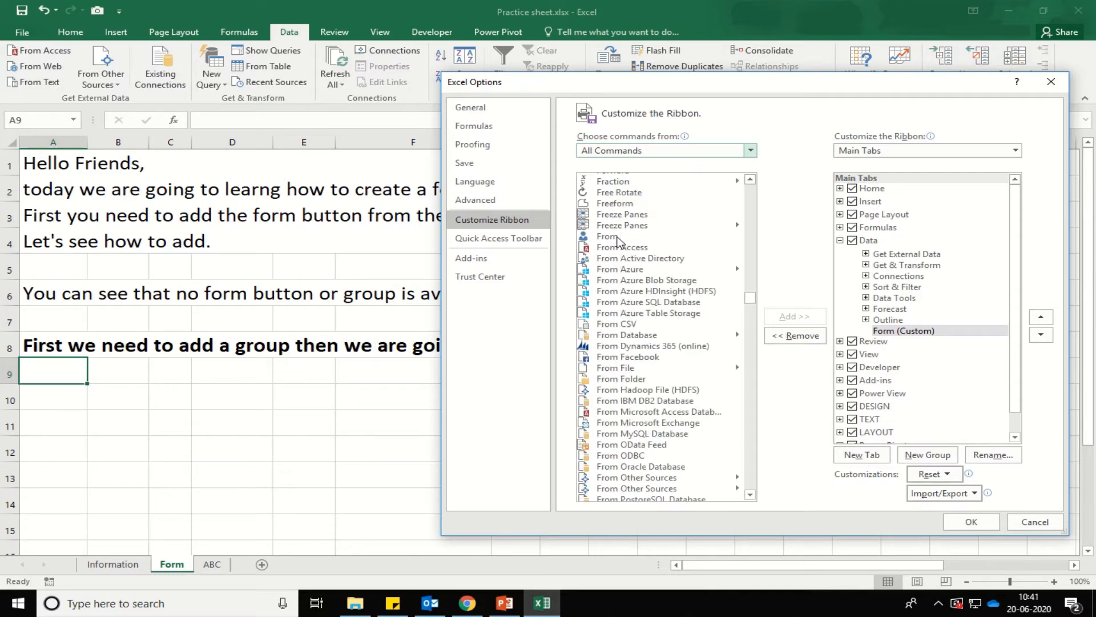
Add the 'Form...' command to the Form (Custom) group and apply the changes.
{"action": "left_click", "coordinate": [611, 226]}
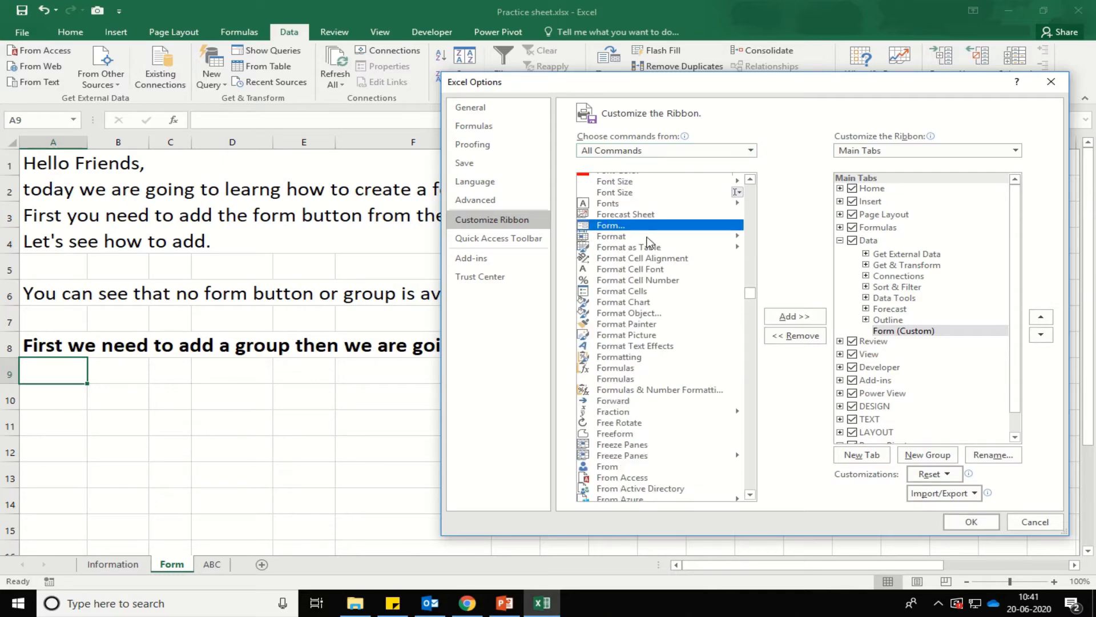
{"action": "left_click", "coordinate": [795, 318]}
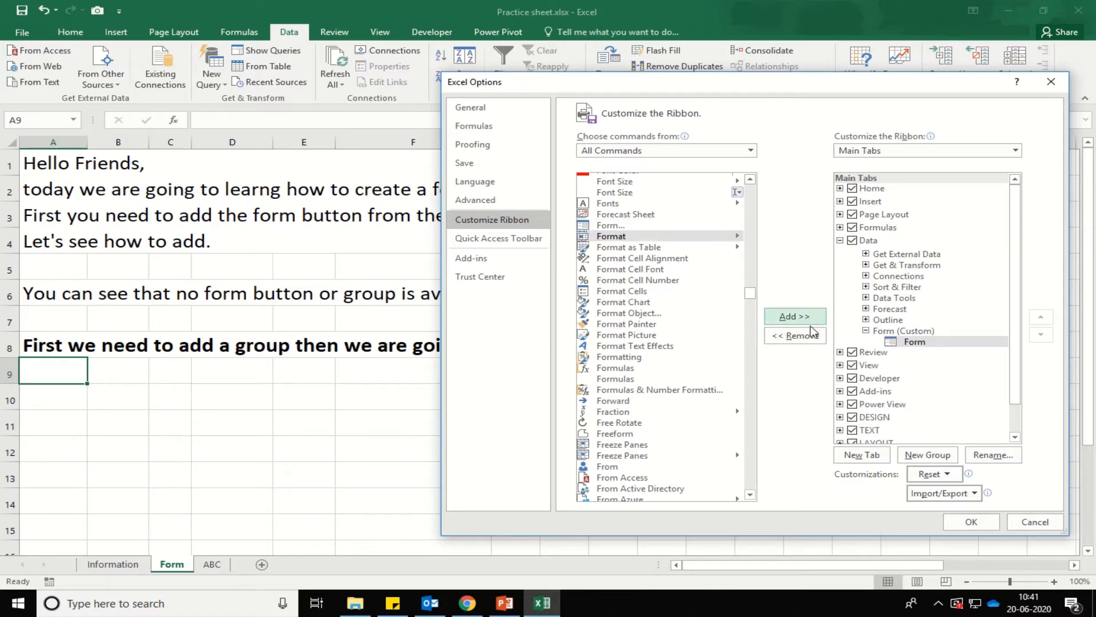
{"action": "left_click", "coordinate": [972, 521]}
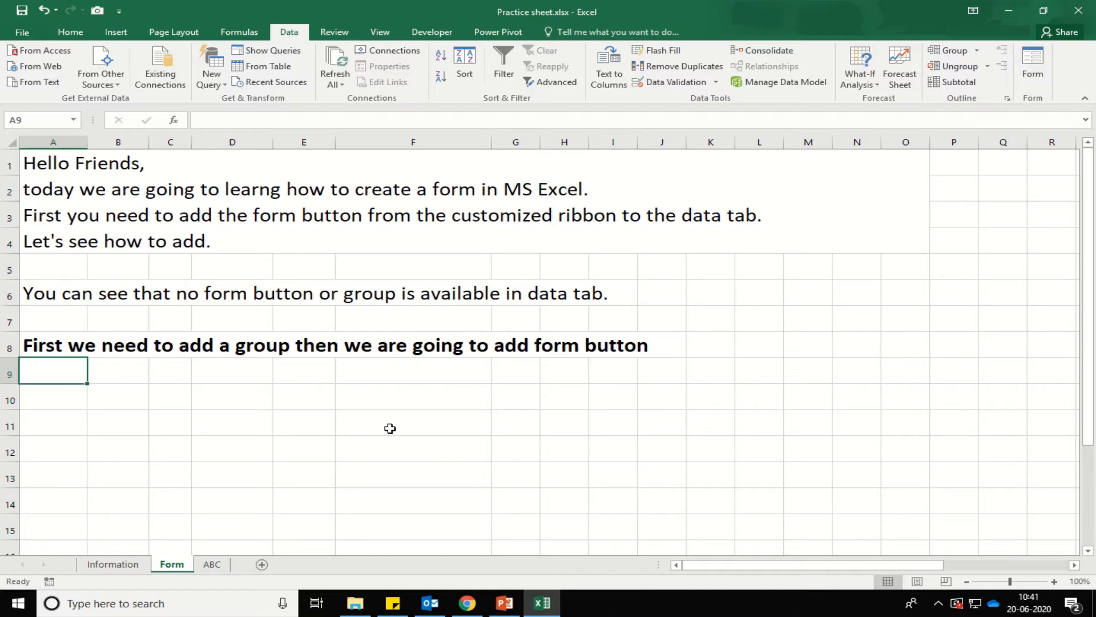
Enter 'Now you can see form option is available in data tab.' in A9.
{"action": "type", "text": "Now yo"}
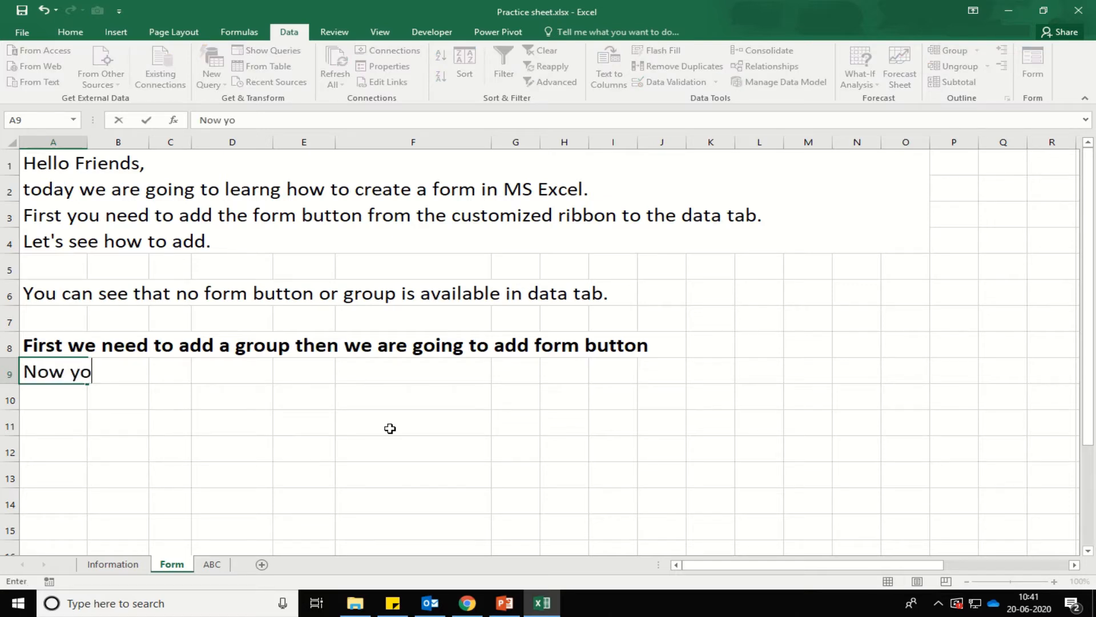
{"action": "type", "text": "u can see"}
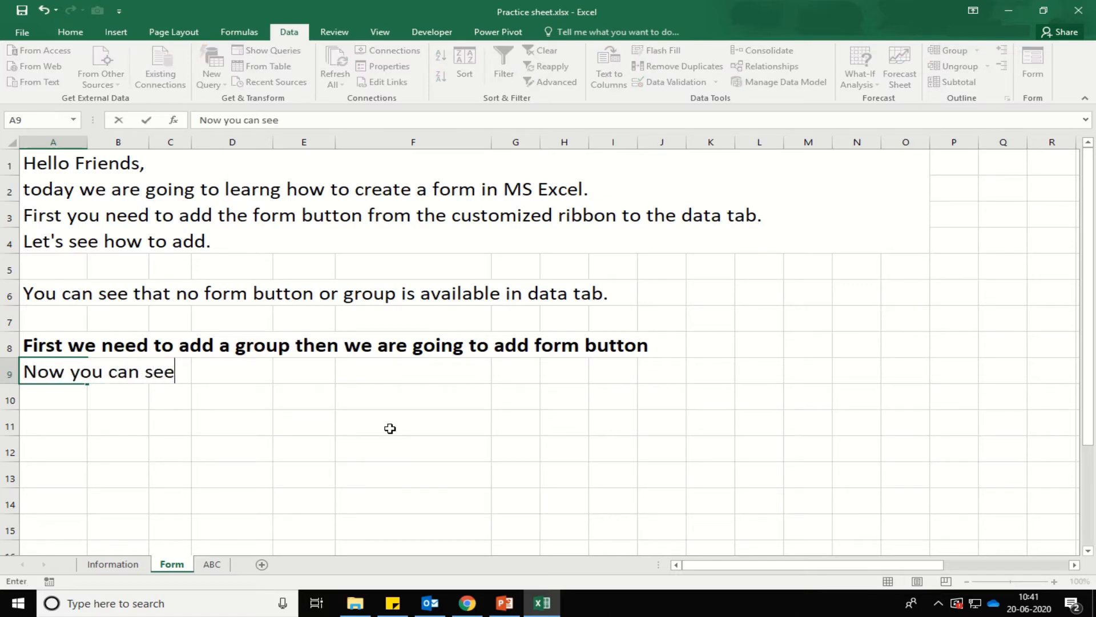
{"action": "type", "text": " form option"}
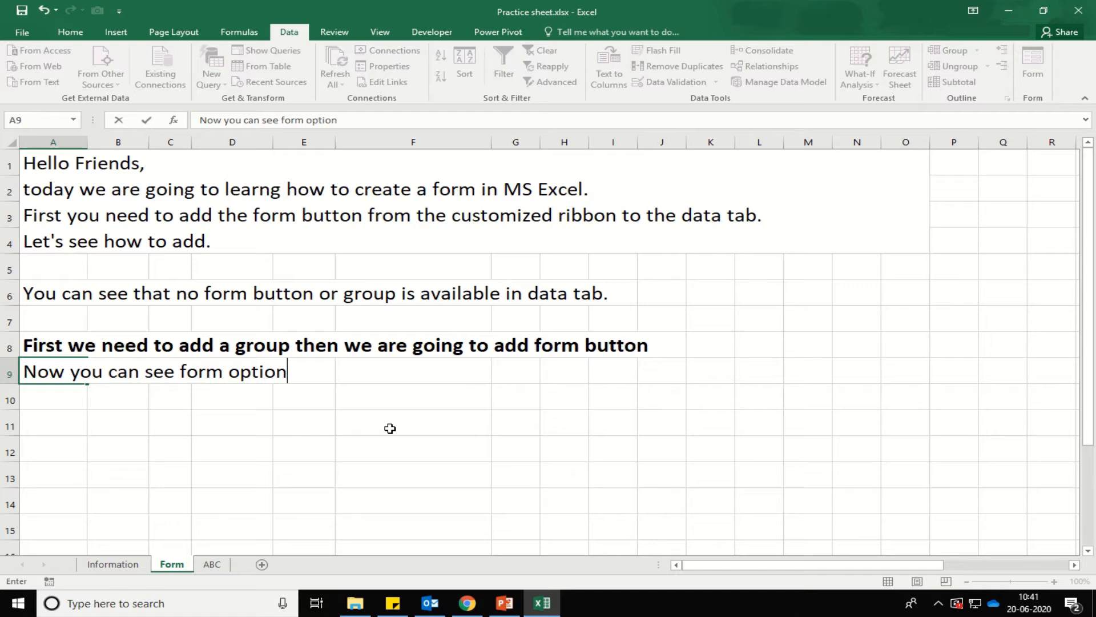
{"action": "type", "text": " is available f"}
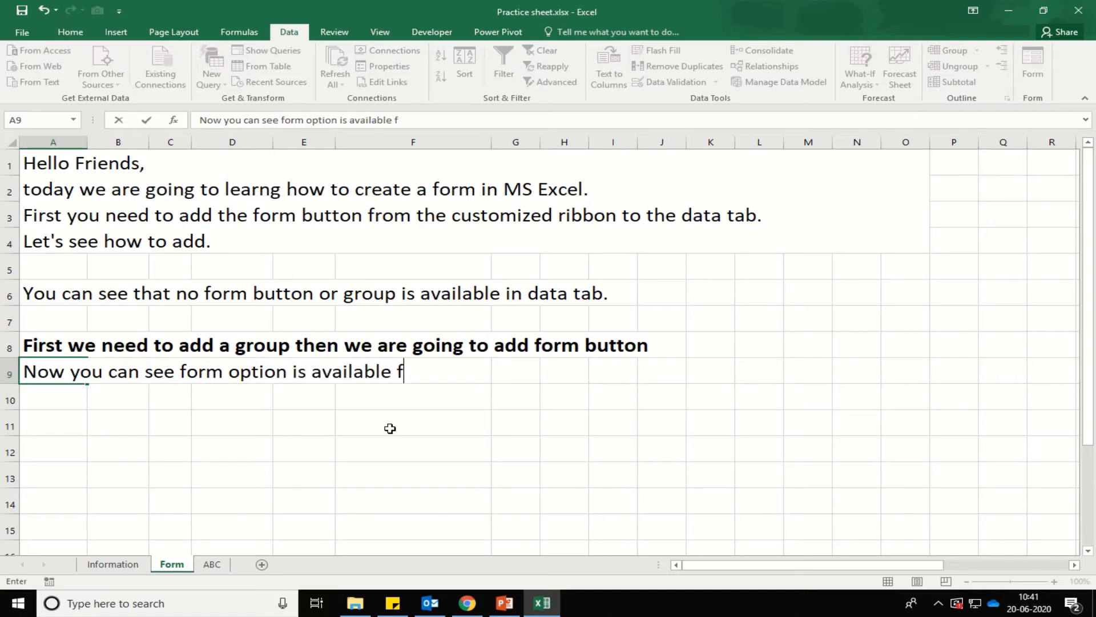
{"action": "key", "text": "BackSpace"}
{"action": "type", "text": "in data tab"}
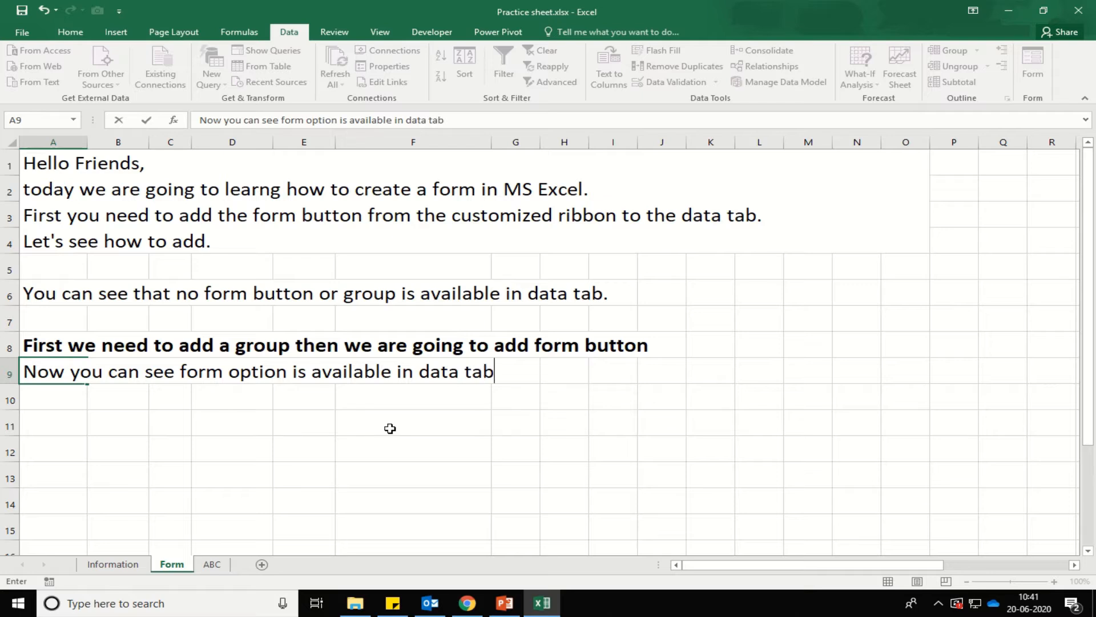
{"action": "type", "text": "."}
{"action": "key", "text": "Return"}
{"action": "key", "text": "Down"}
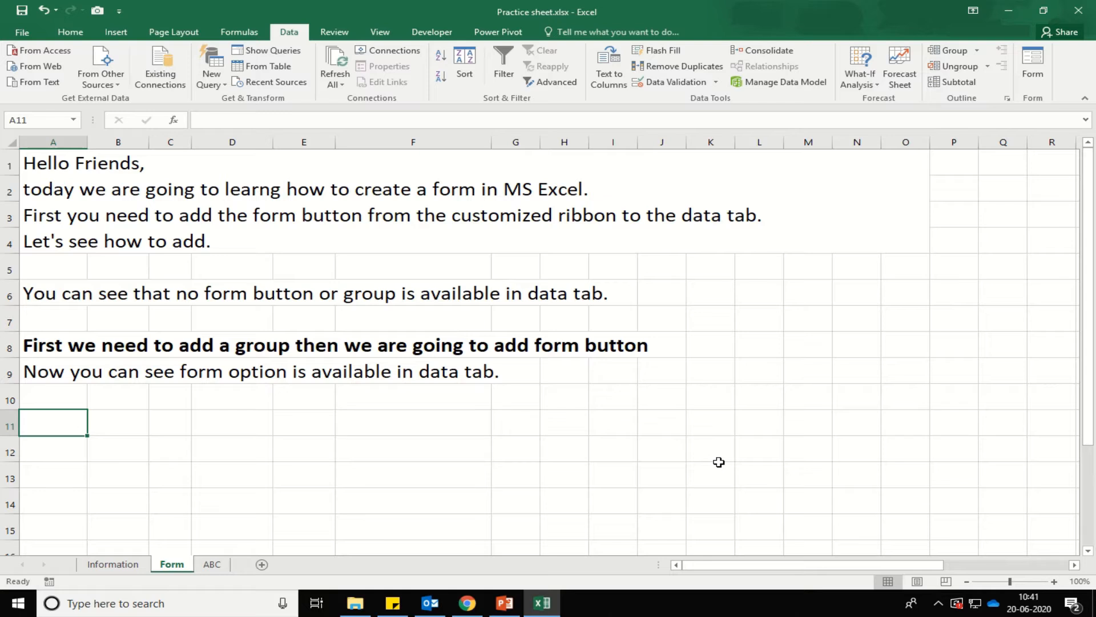
Enter 'let's learn how to use it' in A11.
{"action": "type", "text": "let"}
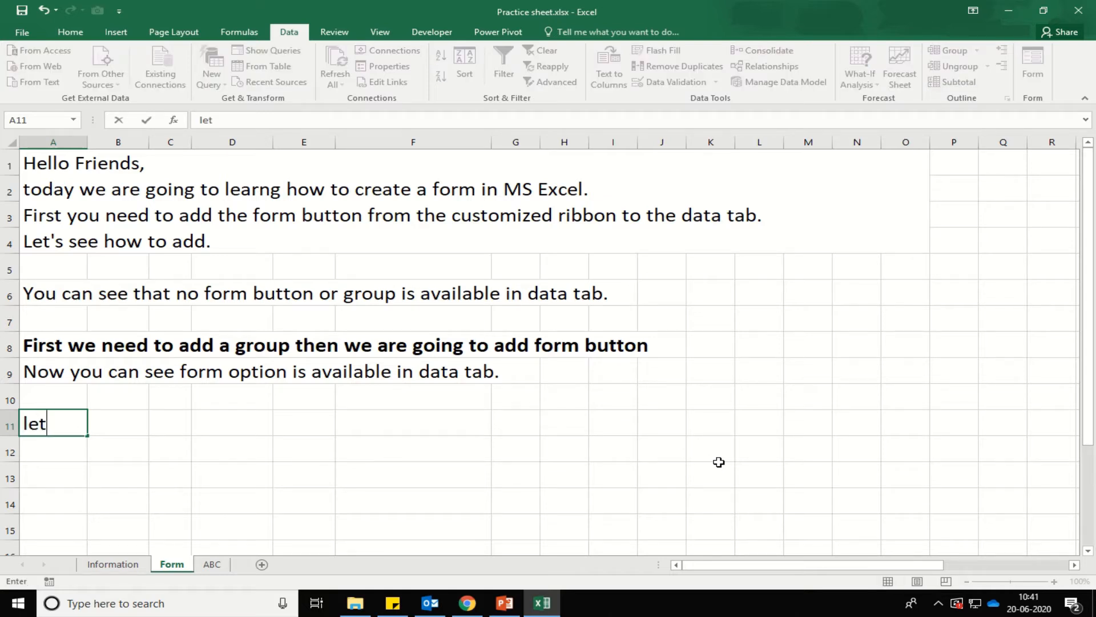
{"action": "type", "text": "'s learn ho"}
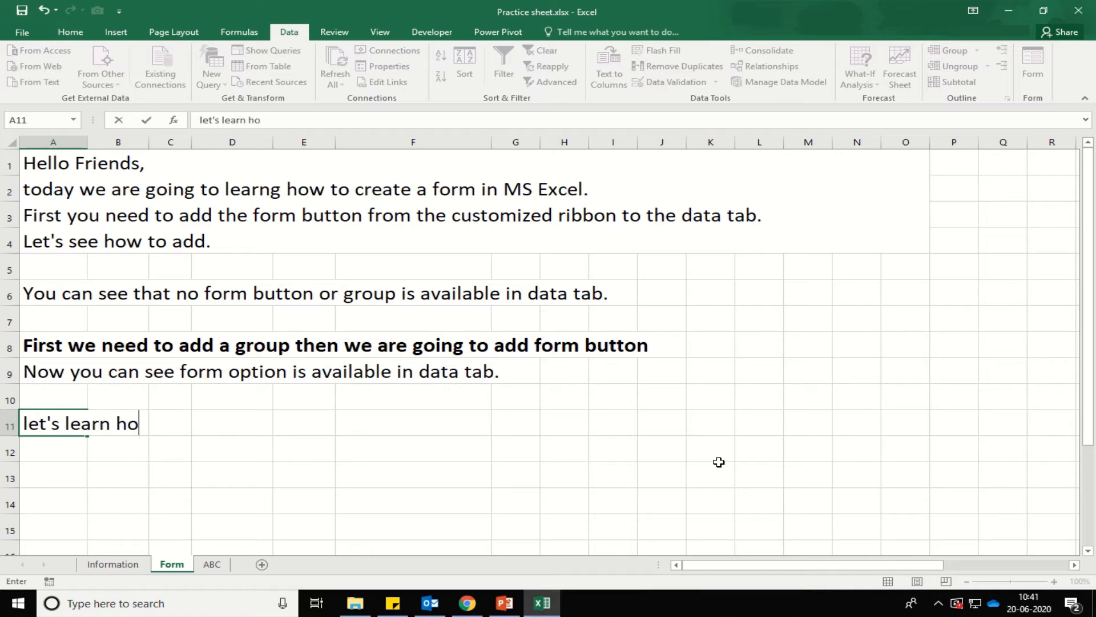
{"action": "type", "text": "w to use it"}
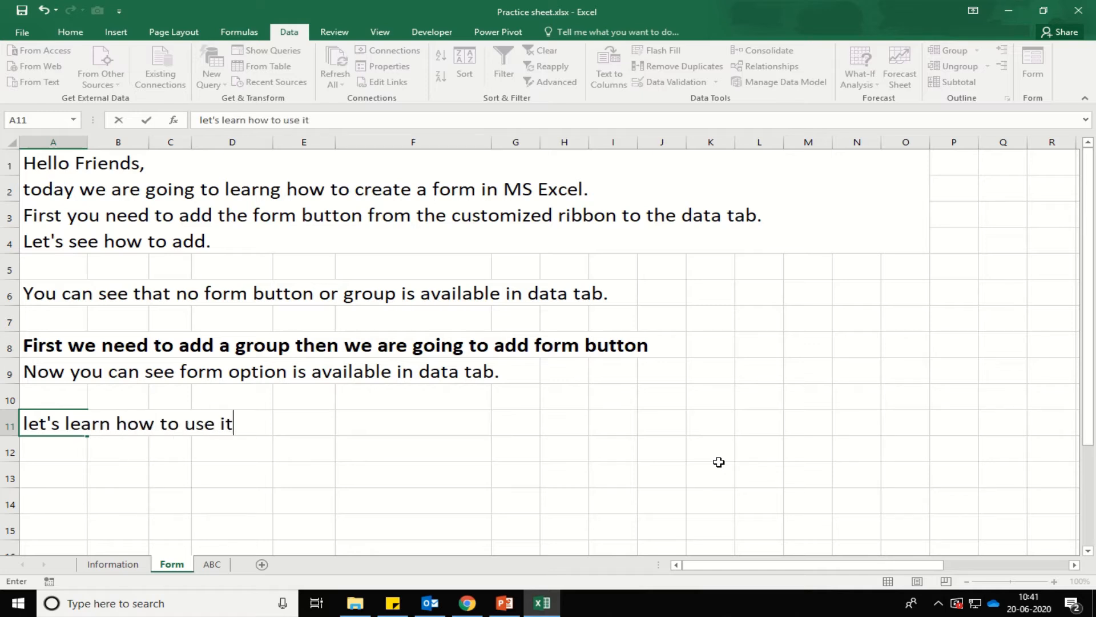
{"action": "key", "text": "Return"}
{"action": "key", "text": "Right"}
{"action": "key", "text": "Right"}
{"action": "key", "text": "Right"}
{"action": "key", "text": "Right"}
{"action": "key", "text": "Right"}
{"action": "key", "text": "Right"}
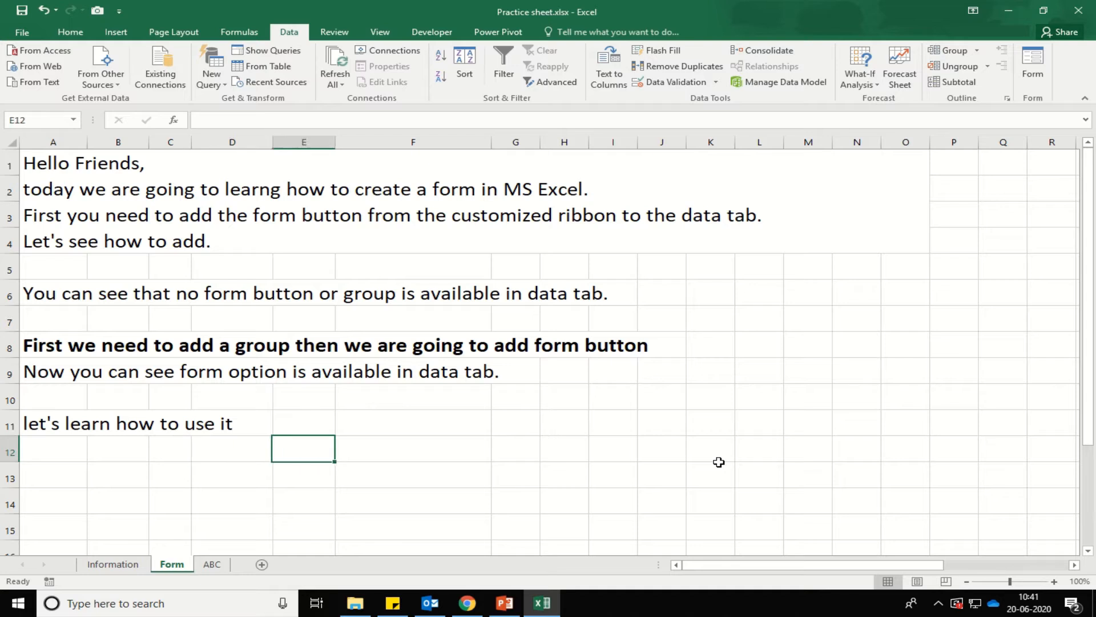
{"action": "key", "text": "Left"}
{"action": "key", "text": "Left"}
{"action": "key", "text": "Left"}
{"action": "key", "text": "Left"}
{"action": "key", "text": "Left"}
{"action": "key", "text": "Left"}
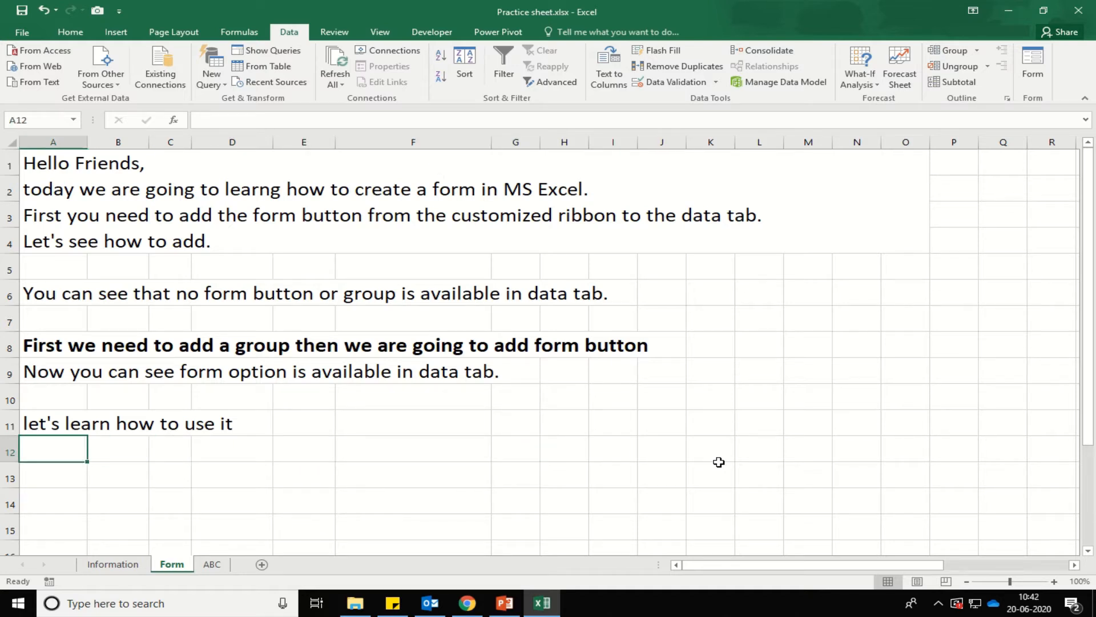
{"action": "key", "text": "Down"}
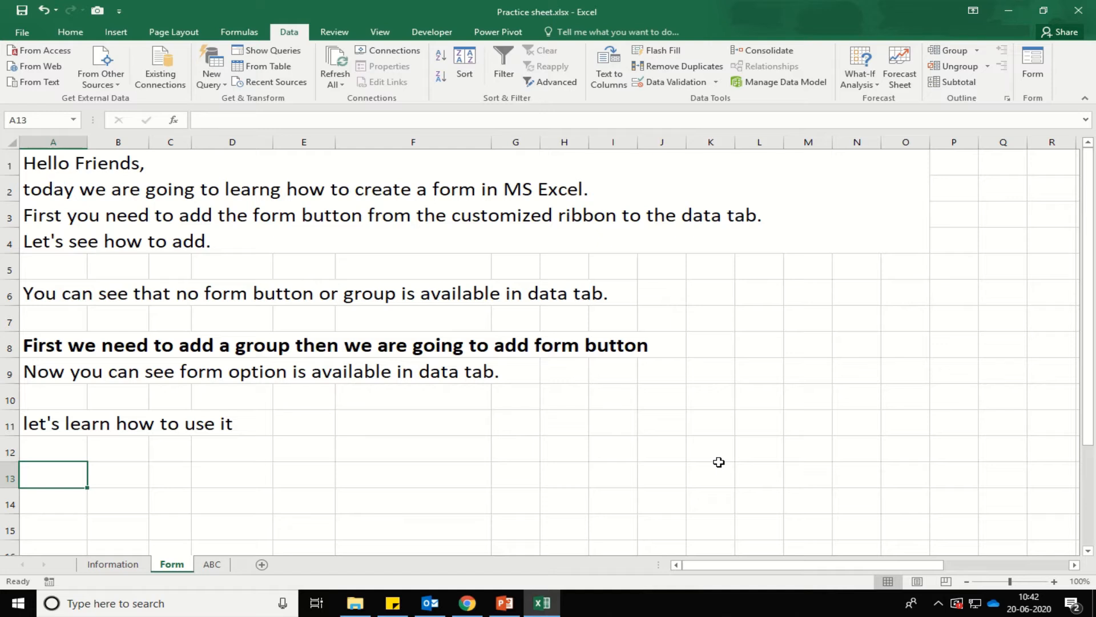
{"action": "key", "text": "Right"}
{"action": "key", "text": "Right"}
{"action": "key", "text": "Right"}
{"action": "key", "text": "Right"}
{"action": "key", "text": "Right"}
{"action": "key", "text": "Right"}
{"action": "key", "text": "Right"}
{"action": "key", "text": "Right"}
{"action": "key", "text": "Right"}
{"action": "key", "text": "Right"}
{"action": "key", "text": "Right"}
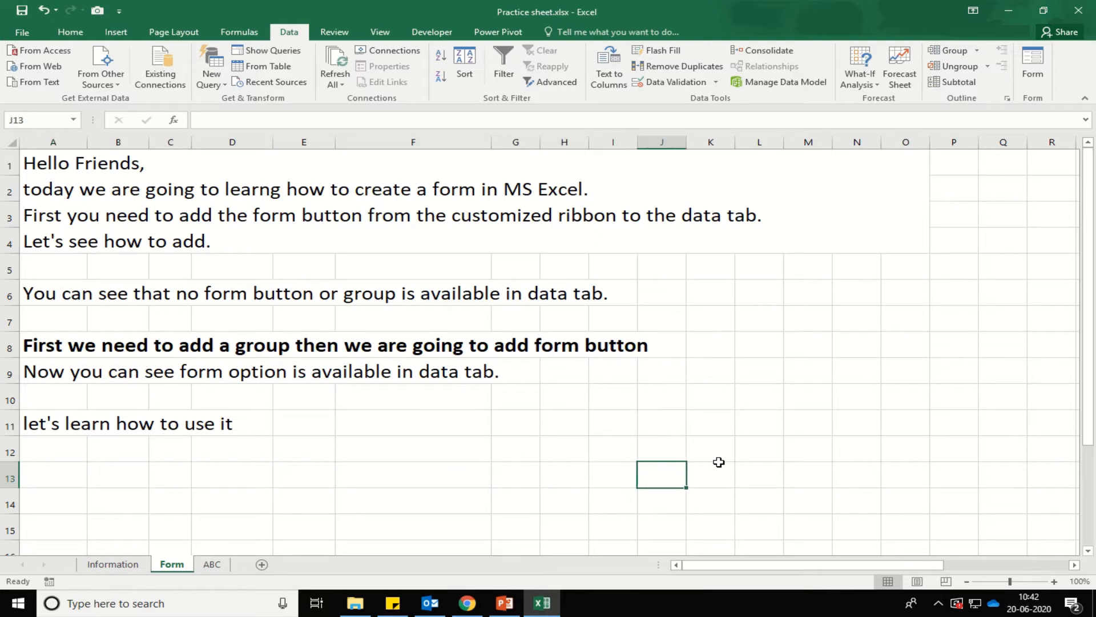
{"action": "key", "text": "Right"}
{"action": "key", "text": "Right"}
{"action": "key", "text": "Right"}
{"action": "key", "text": "Right"}
{"action": "key", "text": "Right"}
{"action": "key", "text": "ctrl+Up"}
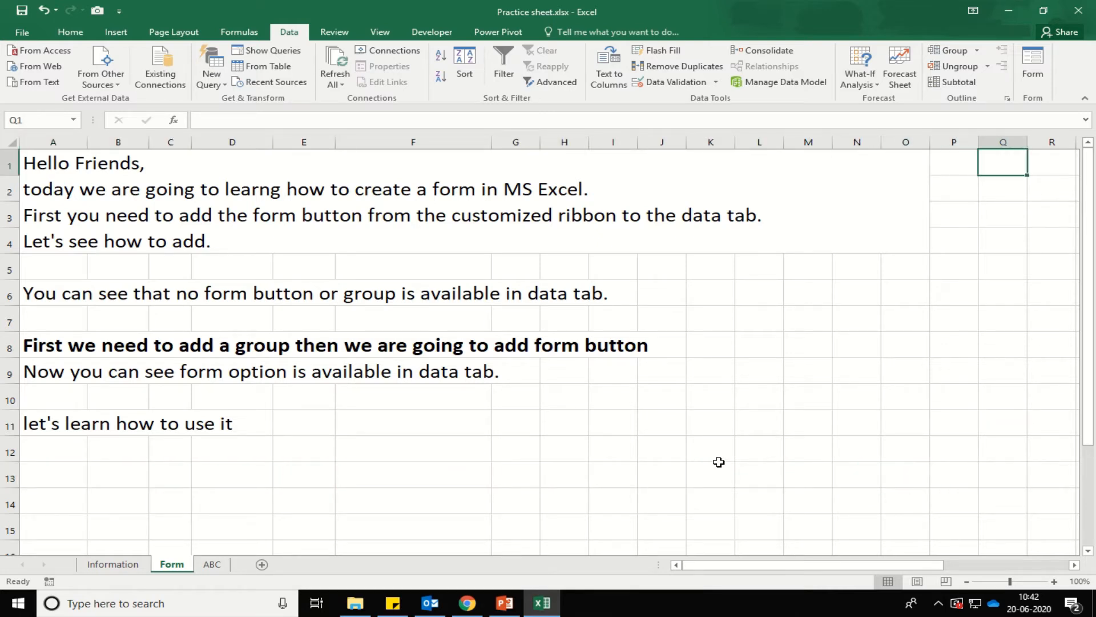
{"action": "key", "text": "Right"}
{"action": "key", "text": "Right"}
{"action": "key", "text": "Right"}
{"action": "key", "text": "Right"}
{"action": "key", "text": "Right"}
{"action": "key", "text": "Right"}
{"action": "key", "text": "Right"}
{"action": "key", "text": "Right"}
{"action": "key", "text": "Right"}
{"action": "key", "text": "Right"}
{"action": "key", "text": "Left"}
{"action": "key", "text": "Left"}
{"action": "key", "text": "Left"}
{"action": "key", "text": "Left"}
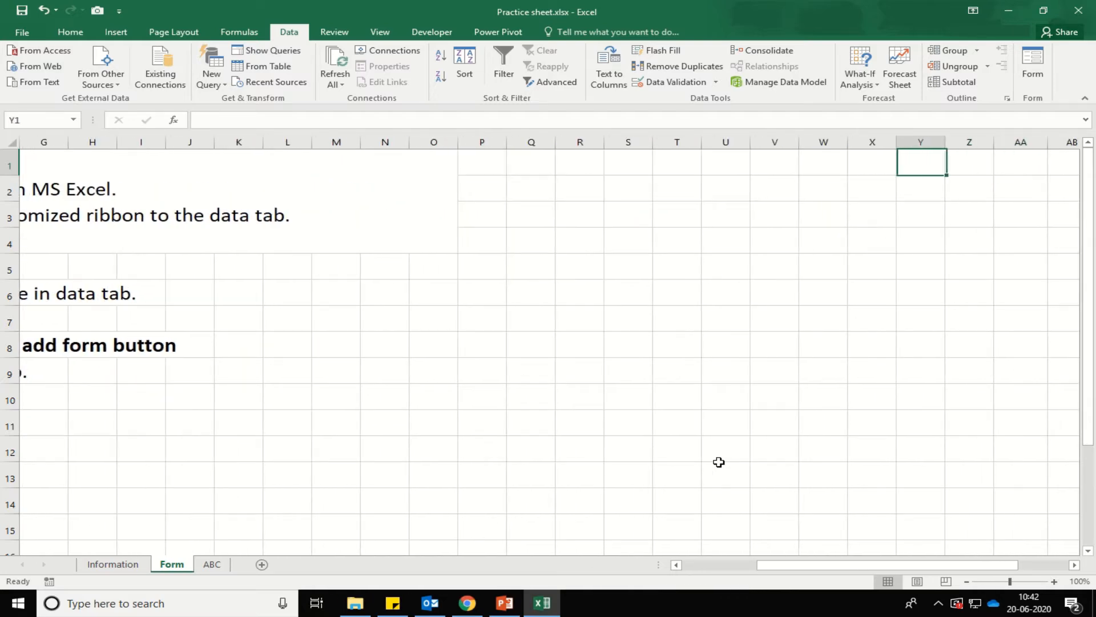
{"action": "key", "text": "Left"}
{"action": "key", "text": "Left"}
{"action": "key", "text": "Left"}
{"action": "key", "text": "Left"}
{"action": "key", "text": "Left"}
{"action": "key", "text": "Left"}
{"action": "key", "text": "Left"}
{"action": "key", "text": "Left"}
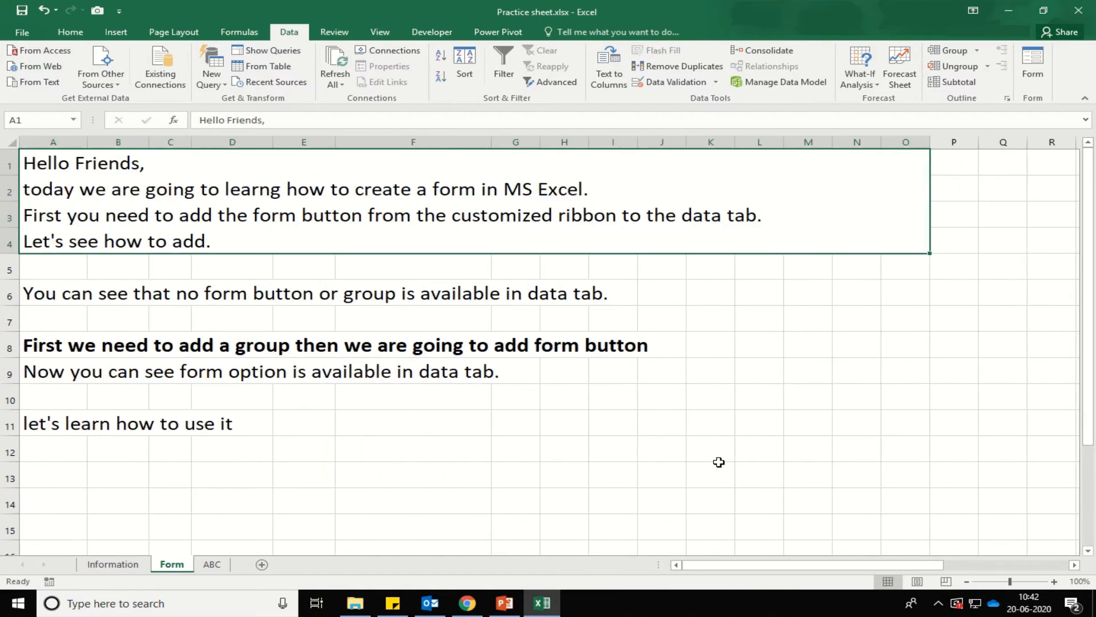
{"action": "key", "text": "Down"}
{"action": "key", "text": "Down"}
{"action": "key", "text": "Down"}
{"action": "key", "text": "Down"}
{"action": "key", "text": "Down"}
{"action": "key", "text": "Down"}
{"action": "key", "text": "Down"}
{"action": "key", "text": "Down"}
{"action": "key", "text": "Down"}
{"action": "key", "text": "Down"}
{"action": "key", "text": "Down"}
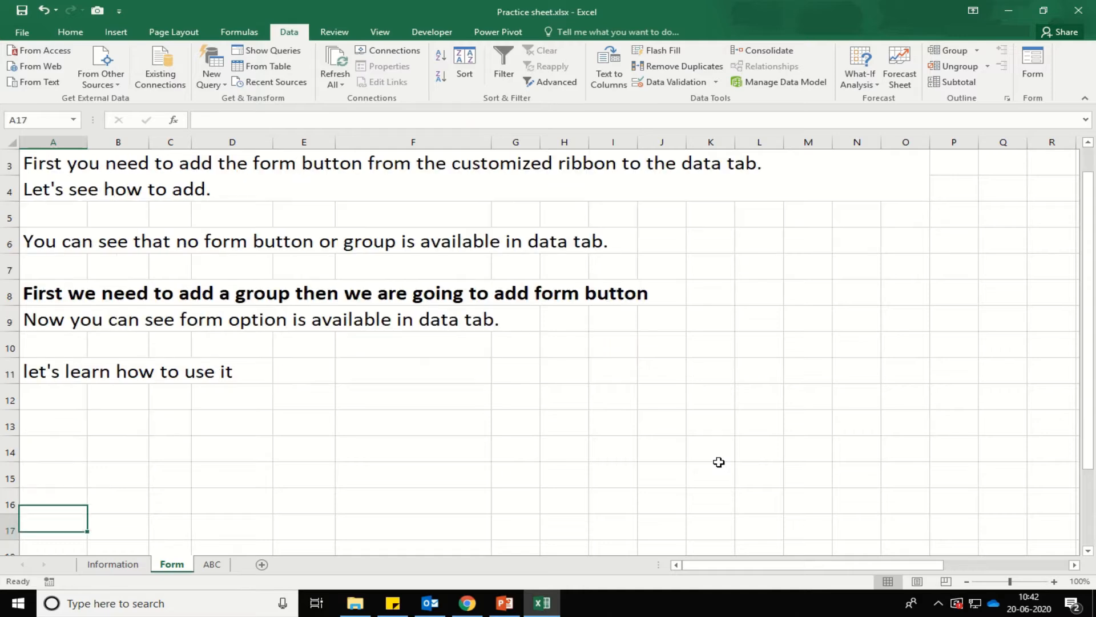
{"action": "key", "text": "Up"}
{"action": "key", "text": "Up"}
Put the heading 'Sr. No.' in cell A13.
{"action": "type", "text": "Sr."}
{"action": "key", "text": "Tab"}
{"action": "type", "text": "No."}
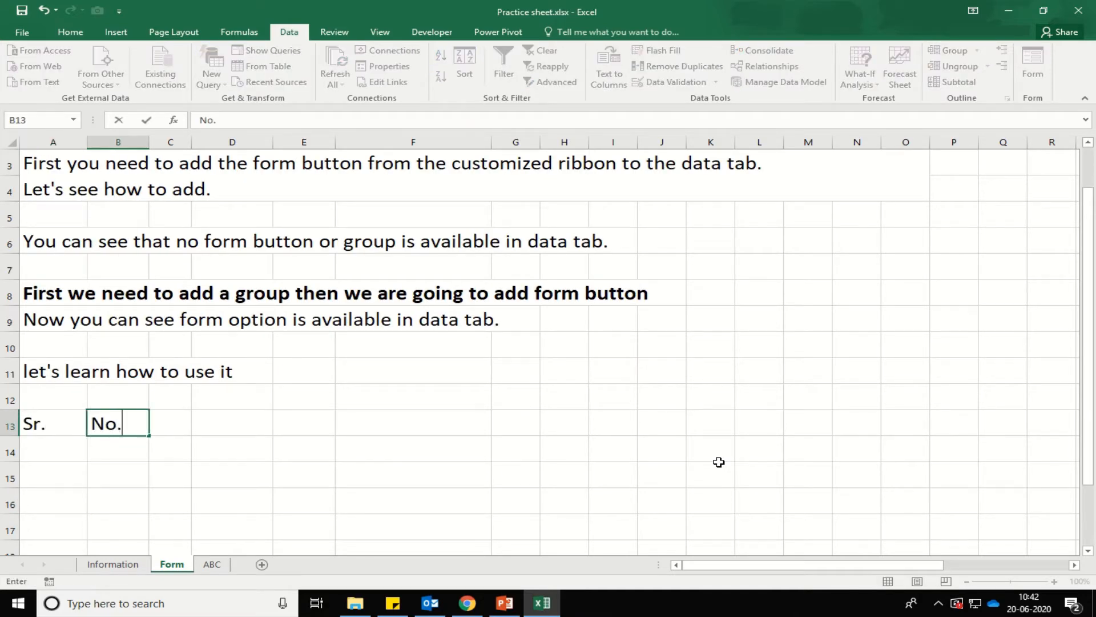
{"action": "key", "text": "Tab"}
{"action": "key", "text": "Left"}
{"action": "key", "text": "F2"}
{"action": "key", "text": "BackSpace"}
{"action": "key", "text": "BackSpace"}
{"action": "key", "text": "shift+Tab"}
{"action": "key", "text": "F2"}
{"action": "type", "text": "No."}
Fill B13:E13 with the headings Name, Age, City and Contact Number.
{"action": "key", "text": "Tab"}
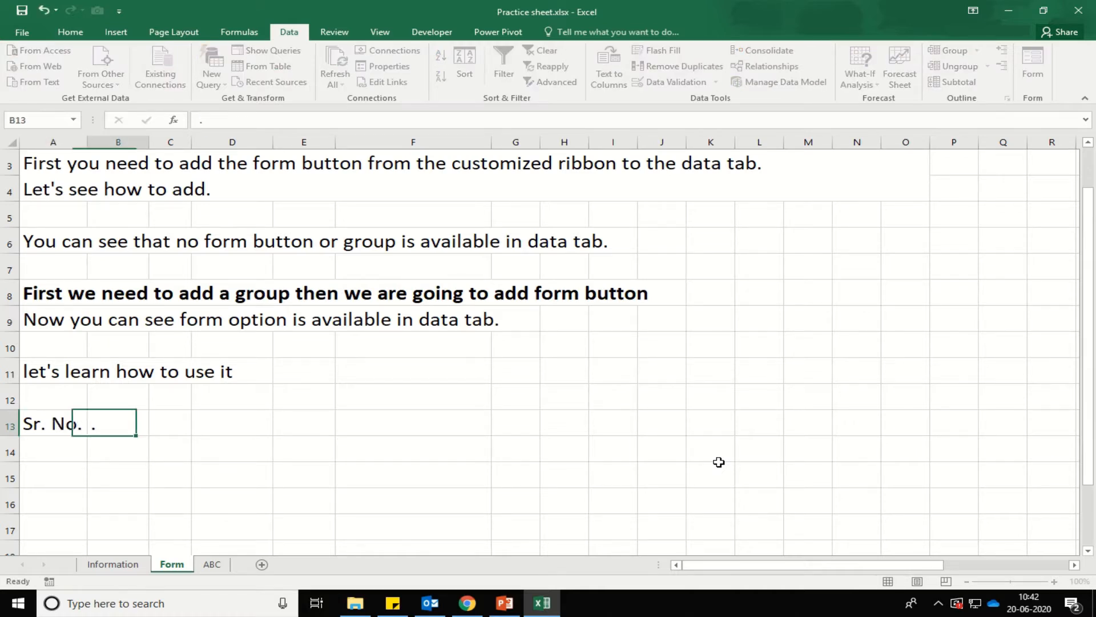
{"action": "type", "text": "Name"}
{"action": "key", "text": "Tab"}
{"action": "type", "text": "Age"}
{"action": "key", "text": "Tab"}
{"action": "type", "text": "City"}
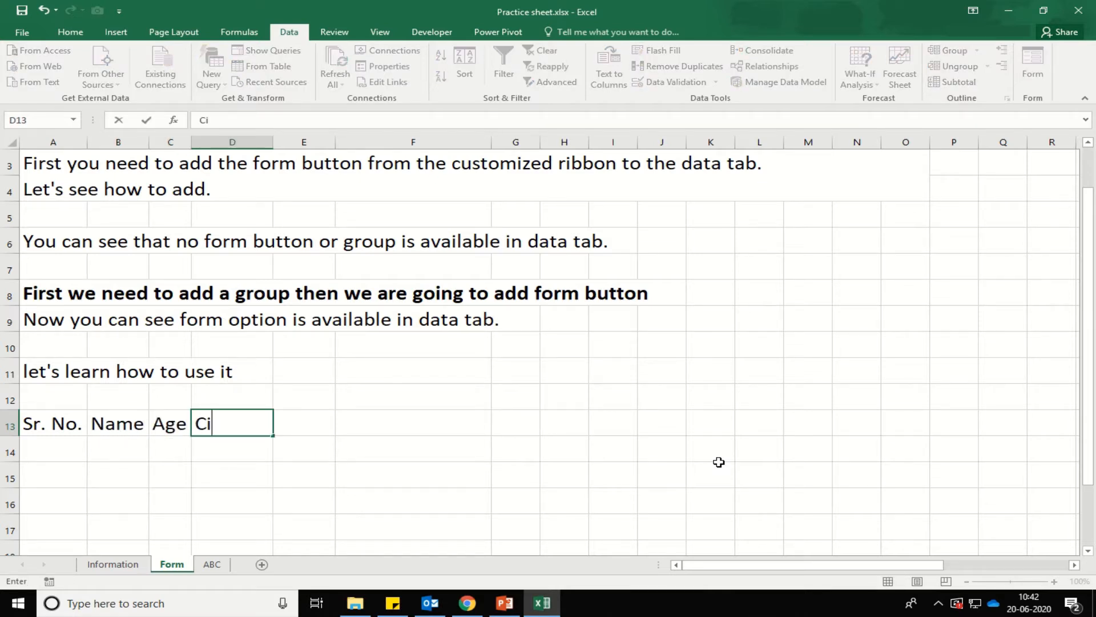
{"action": "key", "text": "Tab"}
{"action": "type", "text": "Cont"}
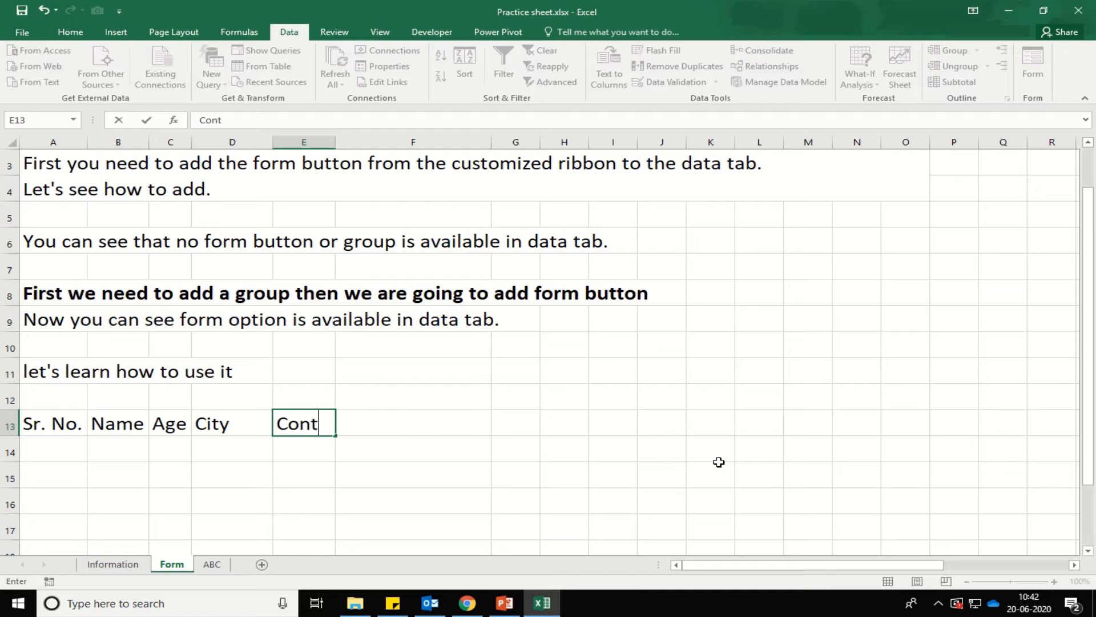
{"action": "type", "text": "act Number"}
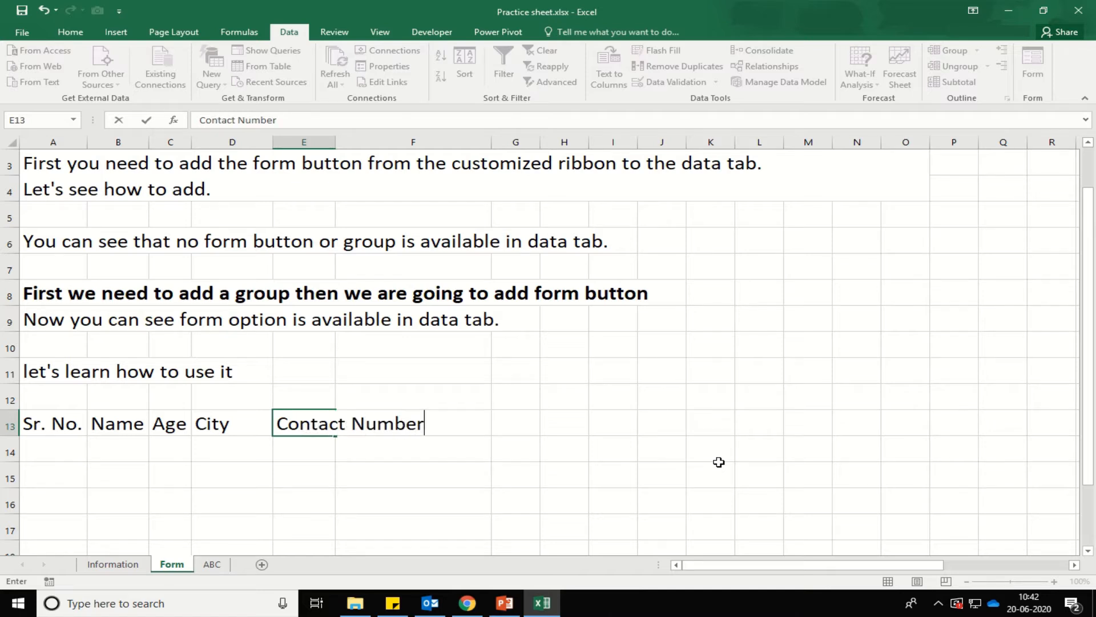
{"action": "key", "text": "Return"}
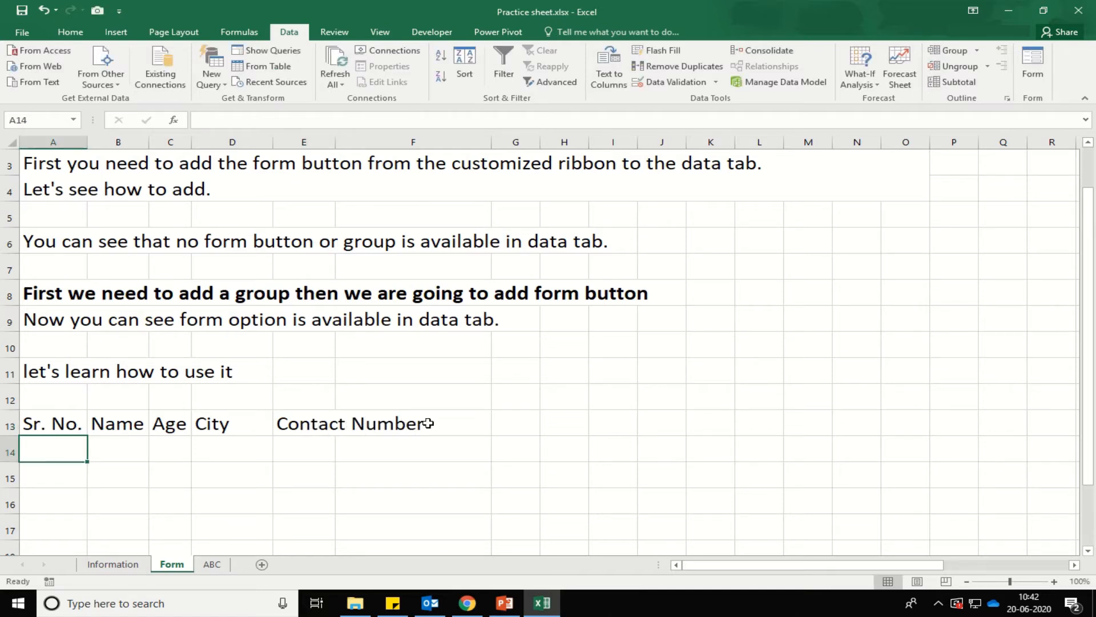
Merge A6:O6 and left-align the note in row 6.
{"action": "left_click_drag", "start_coordinate": [41, 432], "coordinate": [315, 424]}
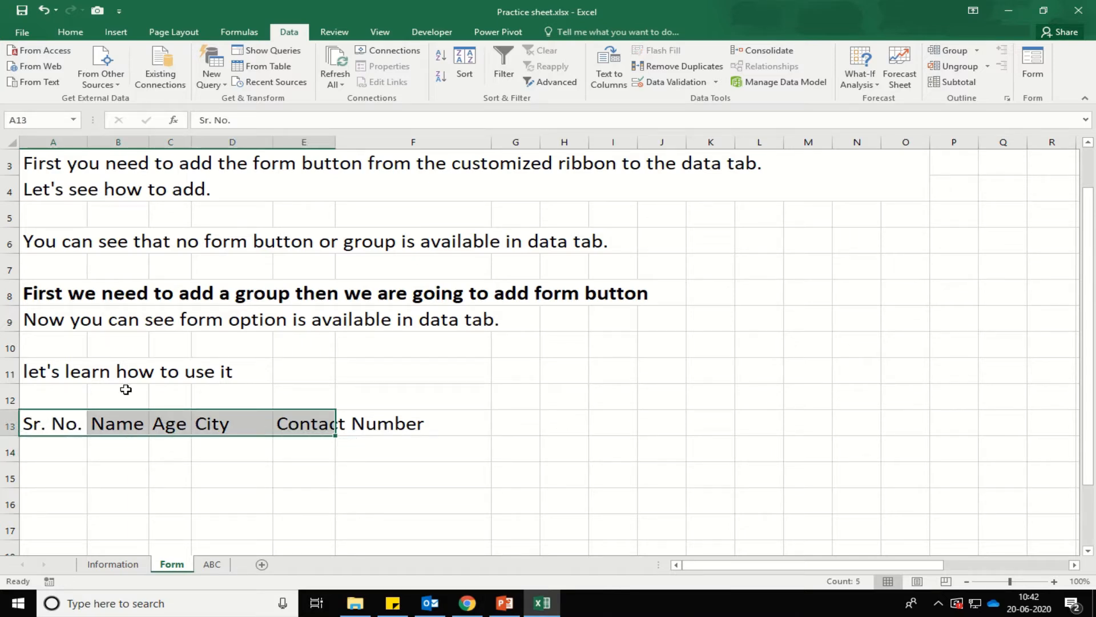
{"action": "left_click", "coordinate": [106, 344]}
{"action": "left_click", "coordinate": [58, 240]}
{"action": "left_click_drag", "start_coordinate": [59, 240], "coordinate": [911, 242]}
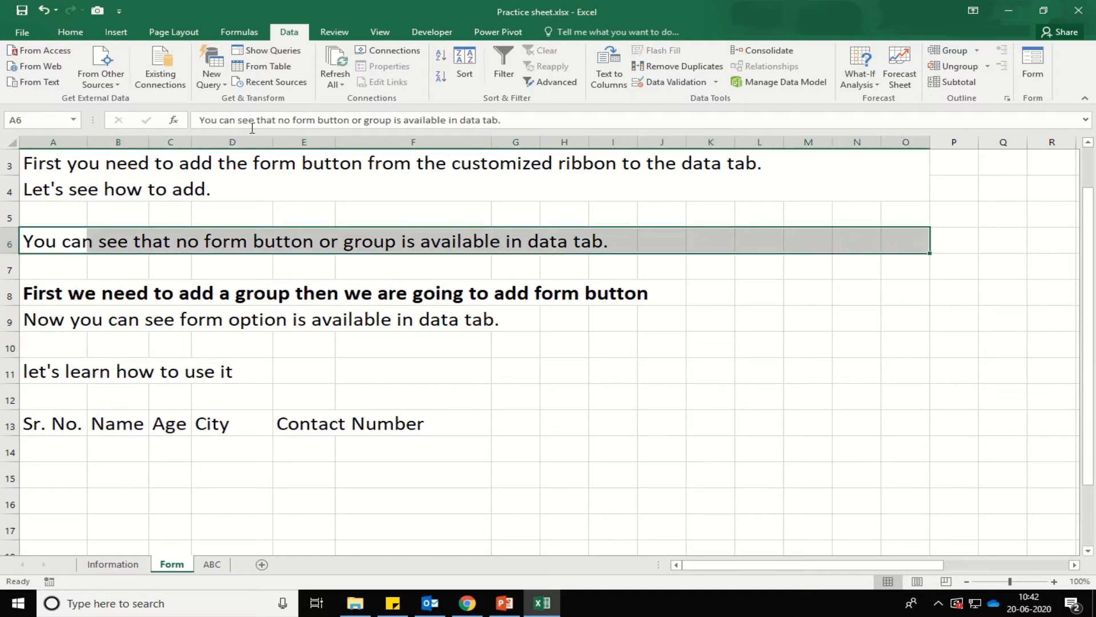
{"action": "left_click", "coordinate": [71, 33]}
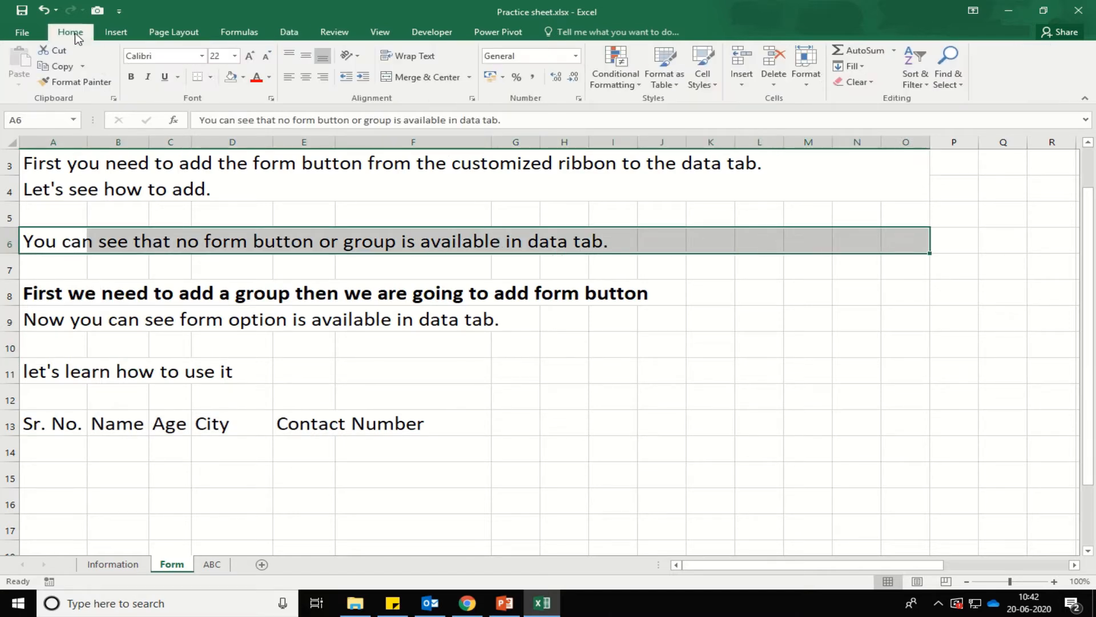
{"action": "left_click", "coordinate": [409, 80]}
{"action": "left_click", "coordinate": [289, 76]}
Copy row 6's merged left-aligned formatting onto the notes in rows 8, 9 and 11.
{"action": "left_click", "coordinate": [80, 81]}
{"action": "mouse_move", "coordinate": [37, 292]}
{"action": "left_mouse_down"}
{"action": "mouse_move", "coordinate": [158, 309]}
{"action": "mouse_move", "coordinate": [879, 319]}
{"action": "left_mouse_up"}
{"action": "left_click_drag", "start_coordinate": [48, 367], "coordinate": [900, 367]}
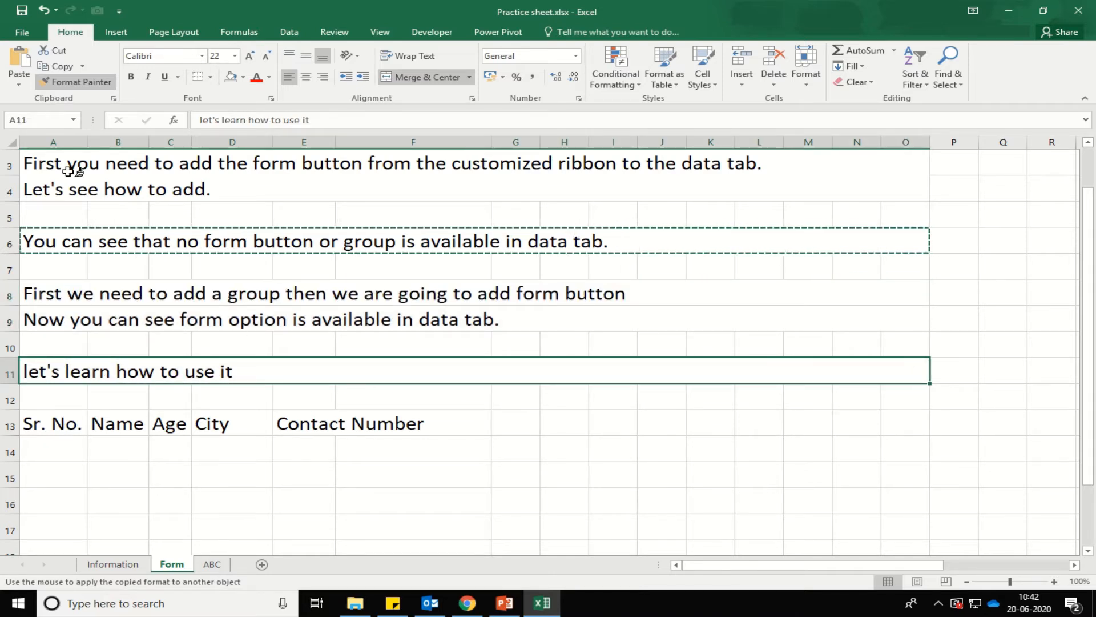
{"action": "left_click", "coordinate": [76, 81]}
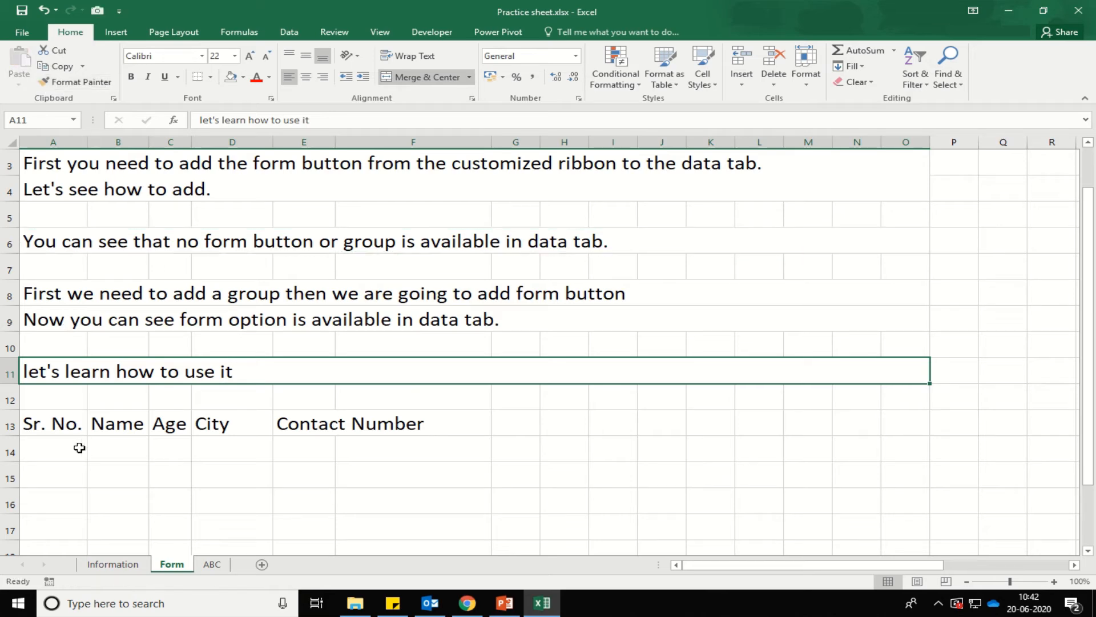
Auto-fit all column widths across the whole sheet.
{"action": "left_click", "coordinate": [60, 430]}
{"action": "left_click", "coordinate": [14, 143]}
{"action": "double_click", "coordinate": [86, 147]}
{"action": "left_click", "coordinate": [118, 423]}
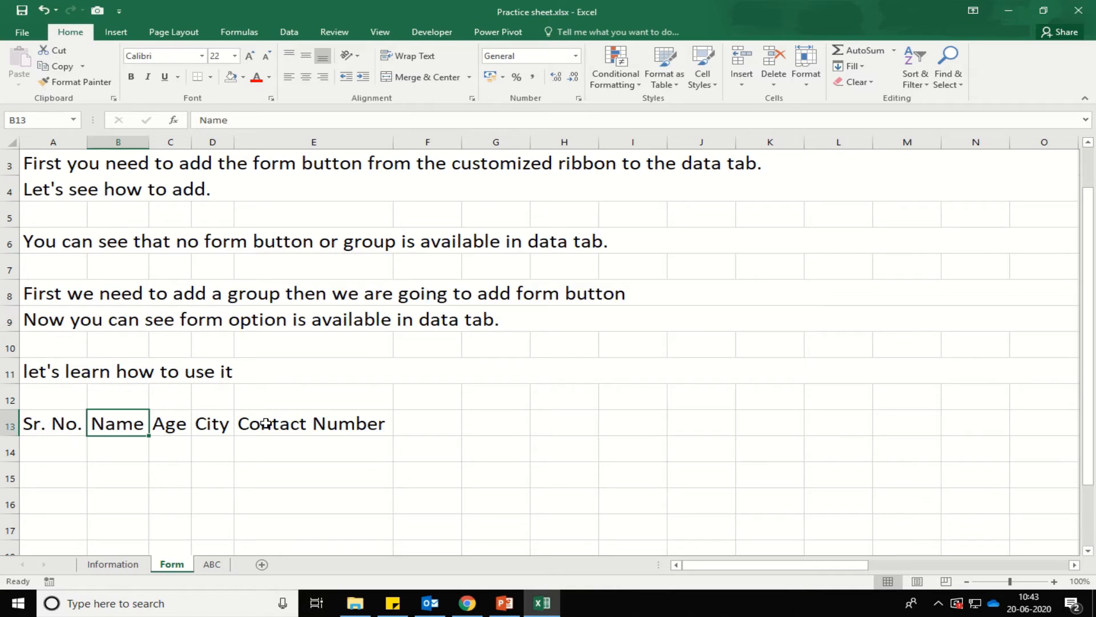
Give header cells A13:E13 All Borders, bold text and a yellow fill.
{"action": "left_click", "coordinate": [579, 426]}
{"action": "left_click_drag", "start_coordinate": [61, 429], "coordinate": [352, 423]}
{"action": "left_click", "coordinate": [210, 77]}
{"action": "left_click", "coordinate": [251, 194]}
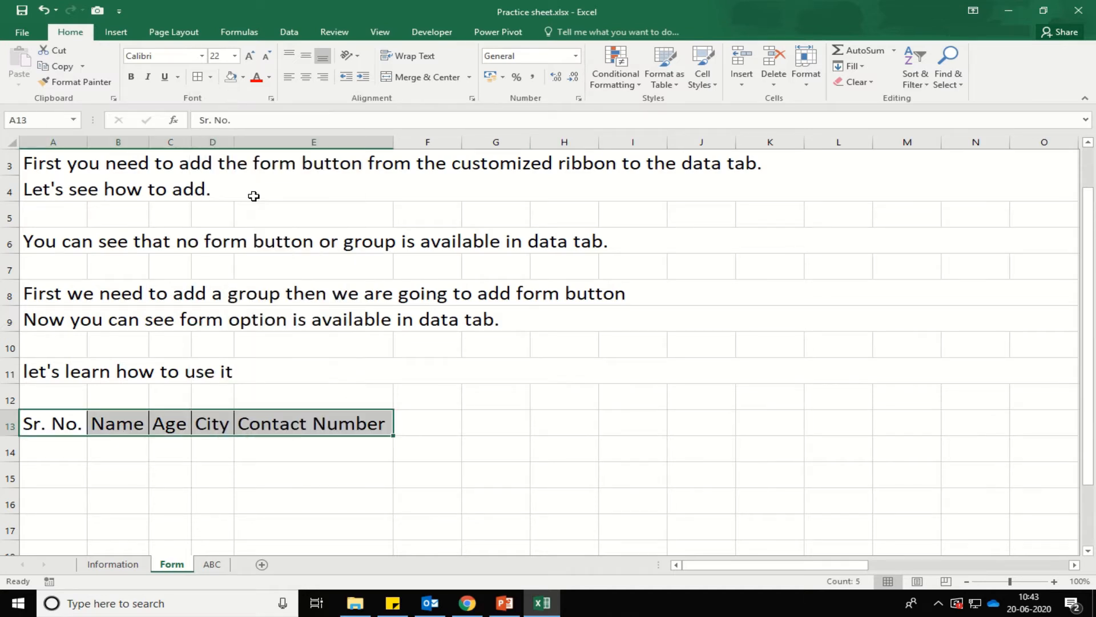
{"action": "left_click", "coordinate": [133, 78]}
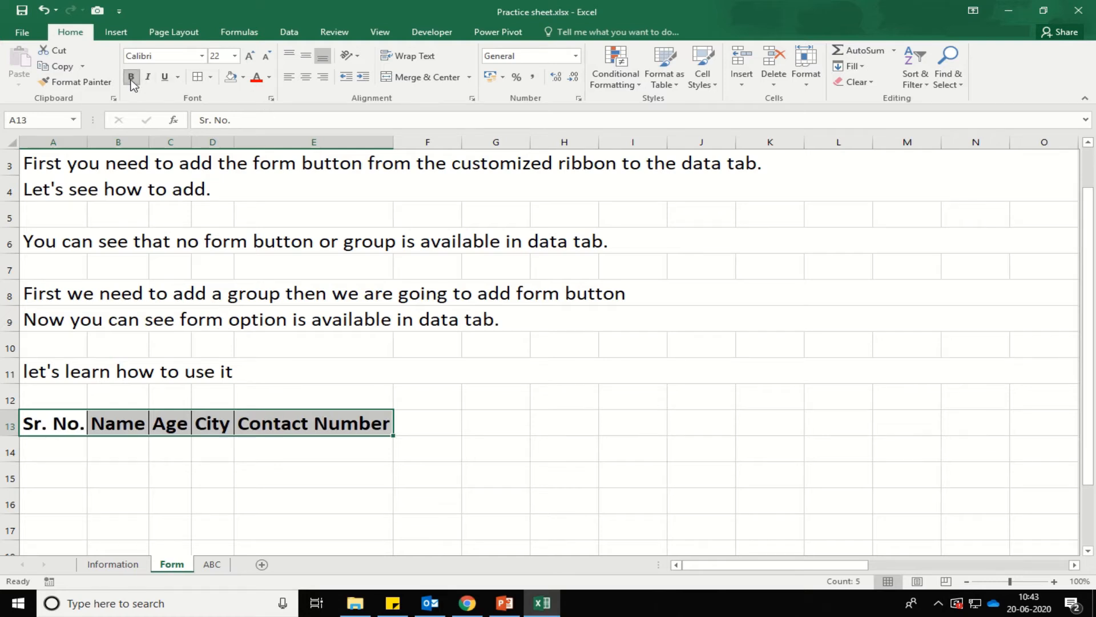
{"action": "left_click", "coordinate": [243, 78]}
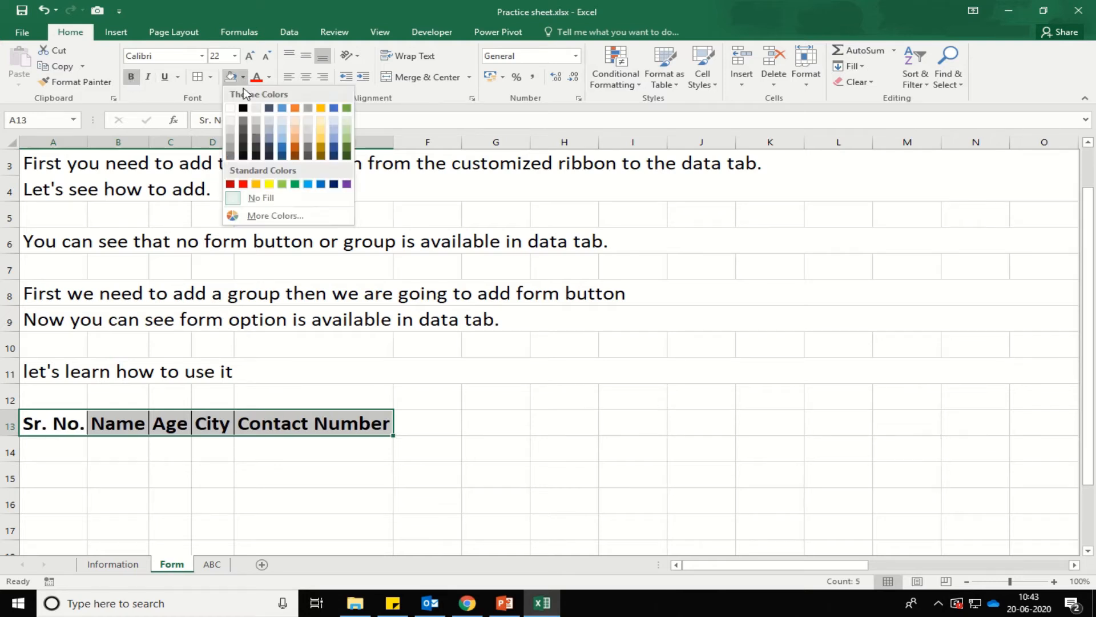
{"action": "left_click", "coordinate": [269, 184]}
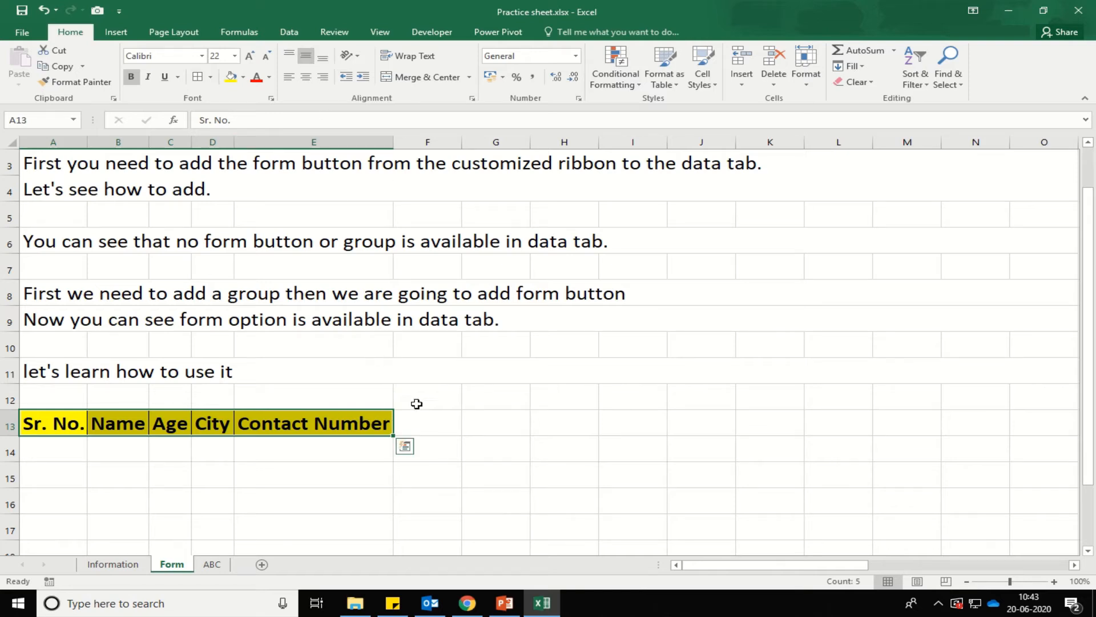
{"action": "left_click", "coordinate": [586, 427]}
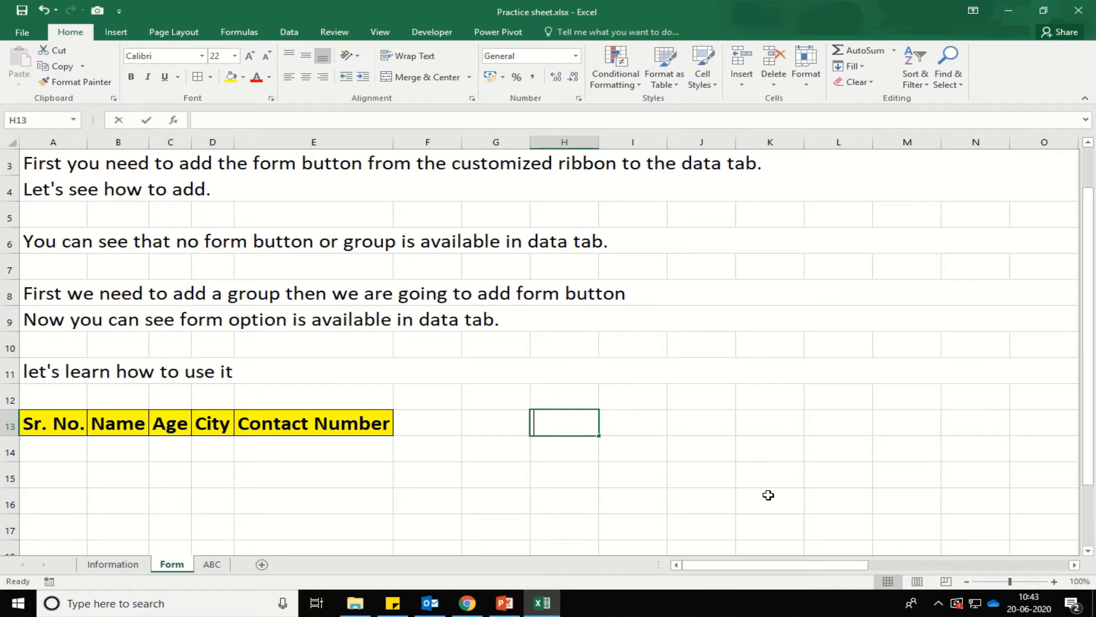
Enter the note 'now select the table' in cell H13.
{"action": "type", "text": "fir"}
{"action": "key", "text": "BackSpace"}
{"action": "key", "text": "BackSpace"}
{"action": "key", "text": "BackSpace"}
{"action": "type", "text": "now select"}
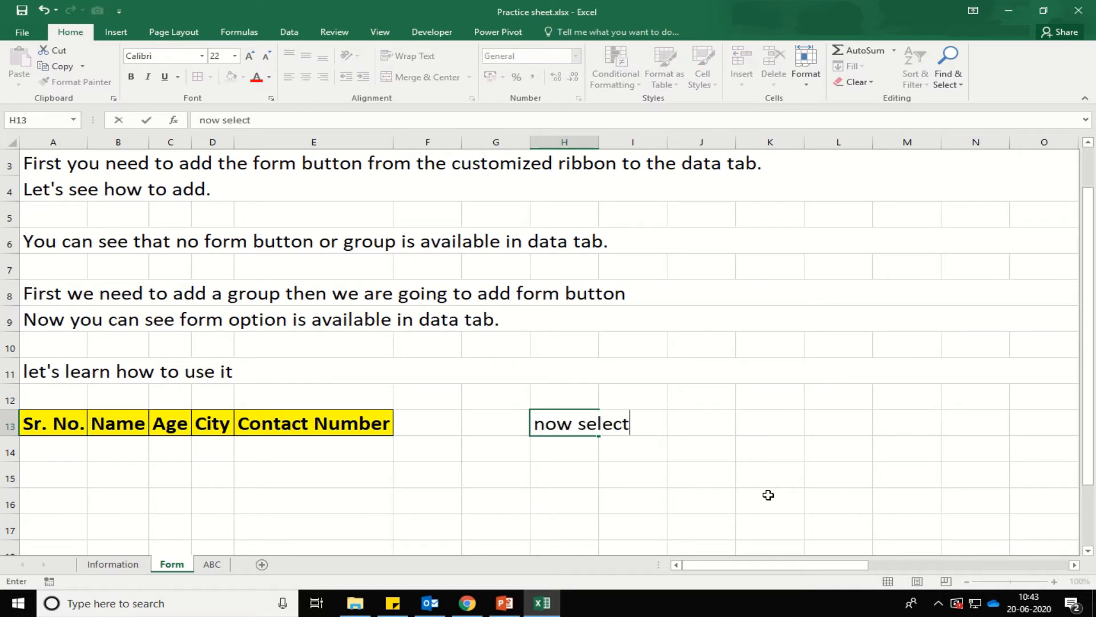
{"action": "type", "text": " the table"}
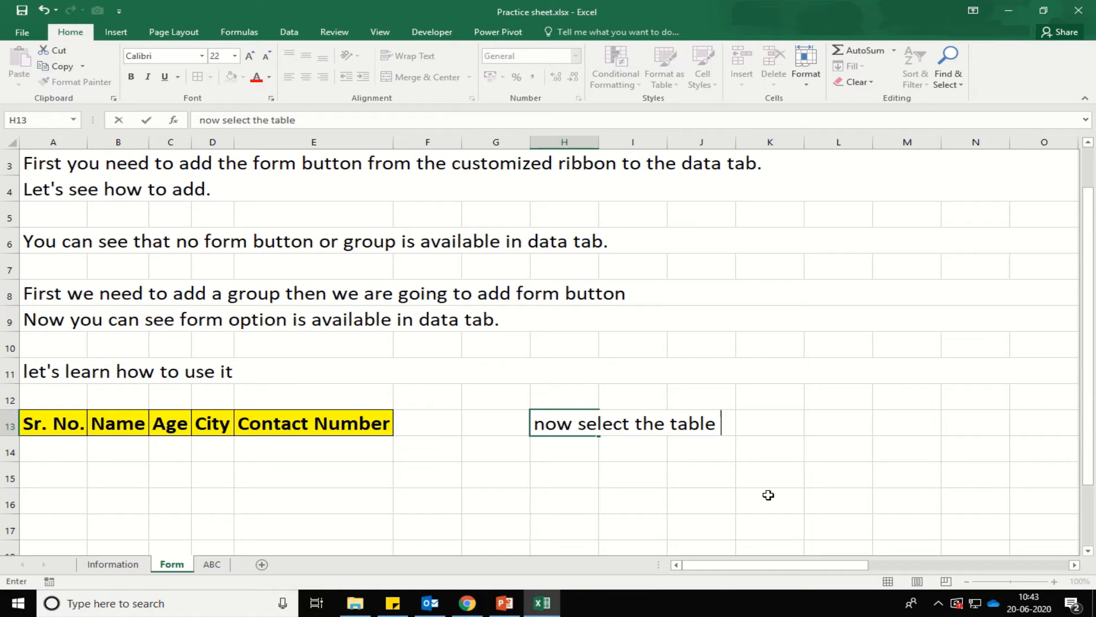
{"action": "key", "text": "BackSpace"}
{"action": "key", "text": "Return"}
Select the header row A13:E13 and bring up the Data tab.
{"action": "key", "text": "Up"}
{"action": "key", "text": "ctrl+Left"}
{"action": "key", "text": "ctrl+Left"}
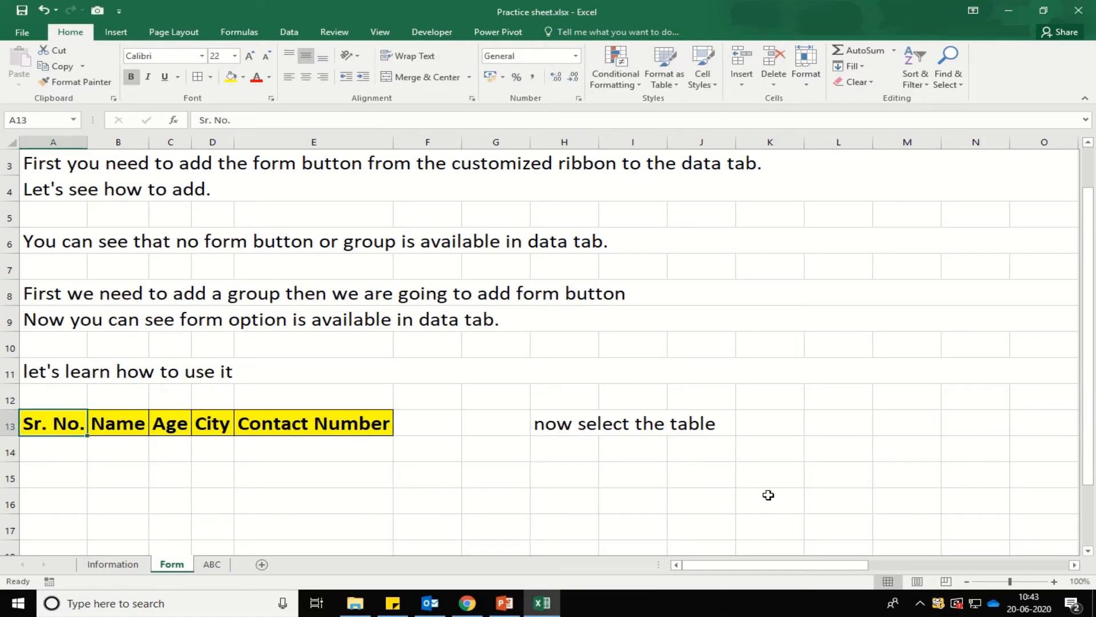
{"action": "key", "text": "shift+Right"}
{"action": "key", "text": "shift+Right"}
{"action": "key", "text": "shift+Right"}
{"action": "key", "text": "shift+Right"}
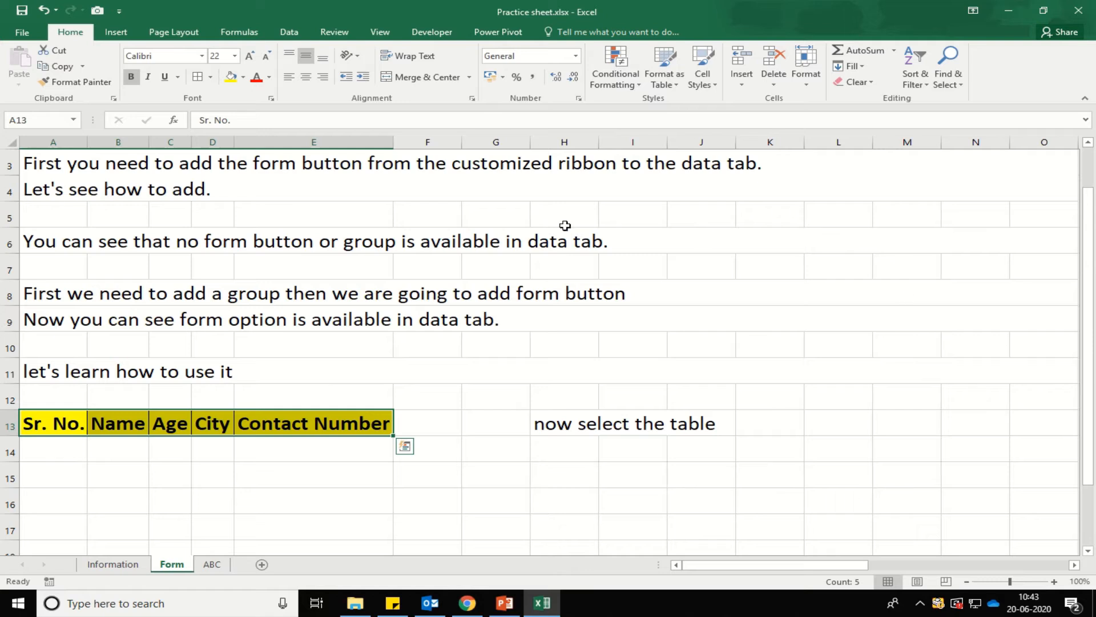
{"action": "left_click", "coordinate": [292, 34]}
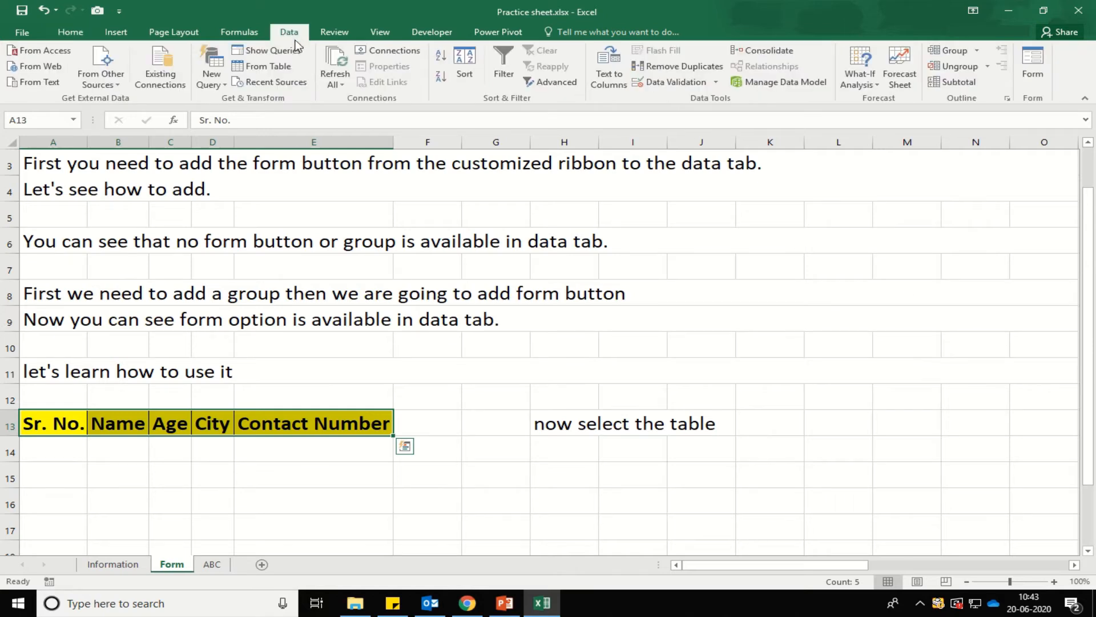
Enter the note 'and click on form button' in cell H14.
{"action": "left_click", "coordinate": [574, 418]}
{"action": "left_click", "coordinate": [573, 441]}
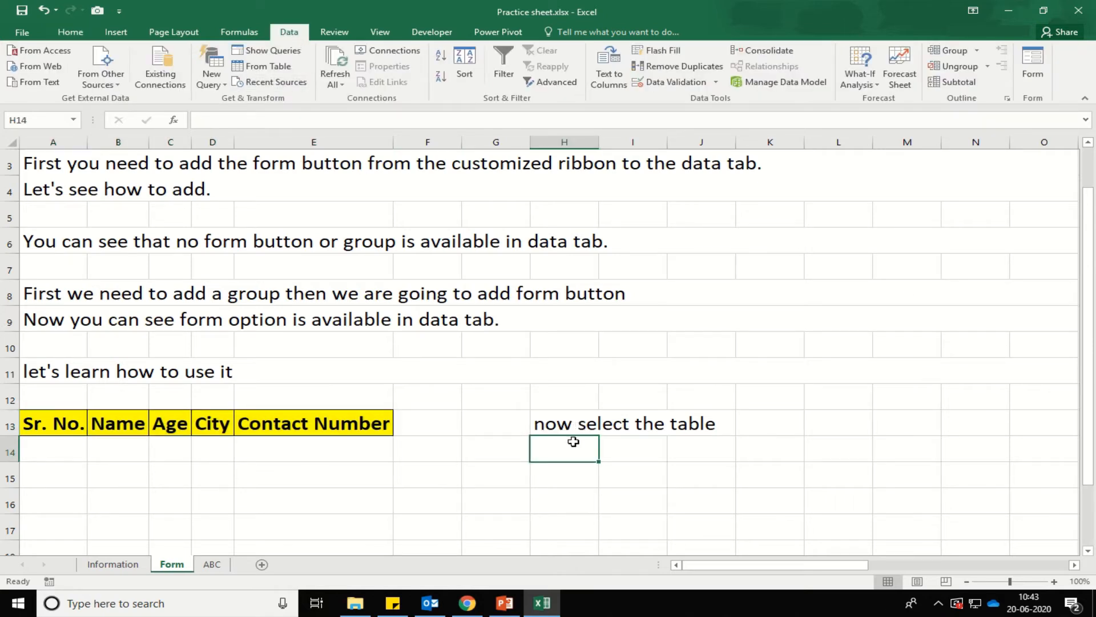
{"action": "type", "text": "and click on"}
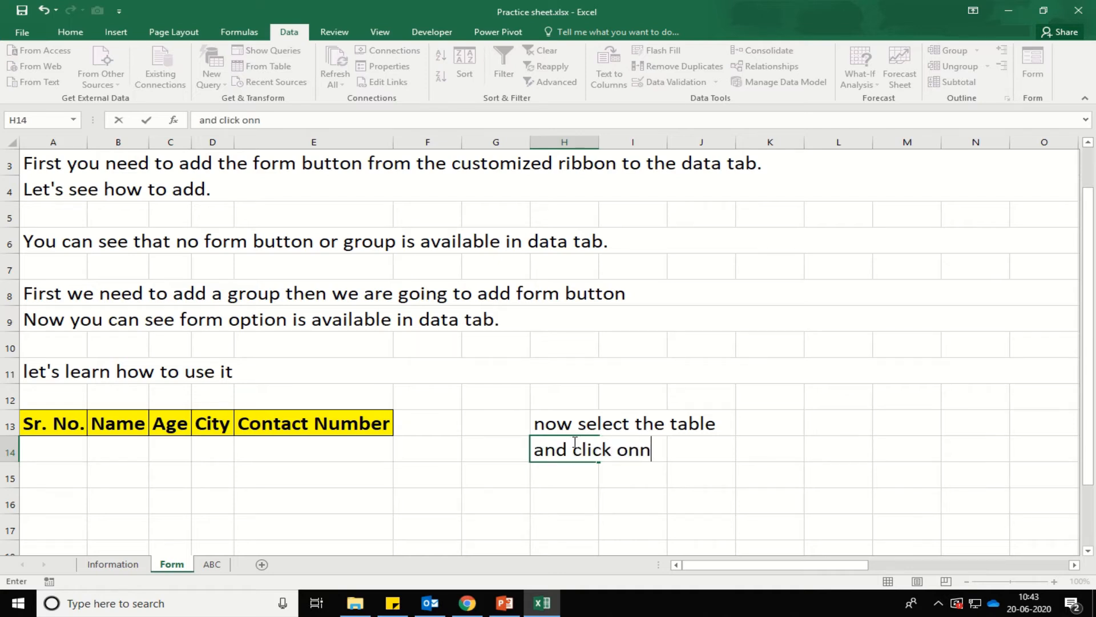
{"action": "type", "text": " form button"}
{"action": "key", "text": "Return"}
Reselect the header row A13:E13.
{"action": "key", "text": "Up"}
{"action": "key", "text": "Up"}
{"action": "key", "text": "ctrl+Left"}
{"action": "key", "text": "ctrl+Left"}
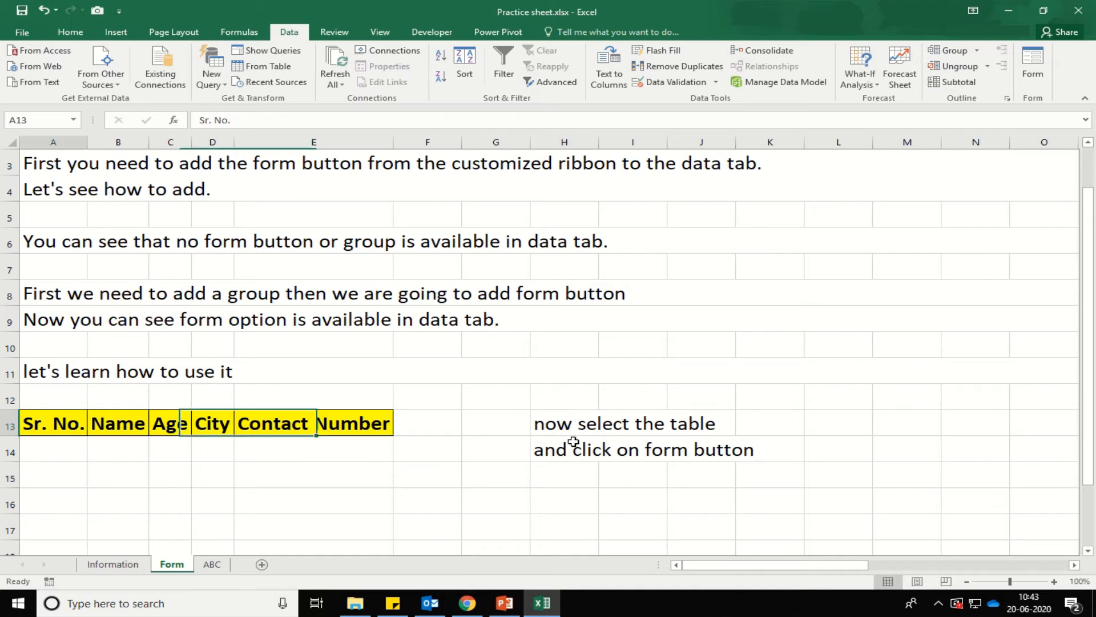
{"action": "key", "text": "ctrl+shift+Right"}
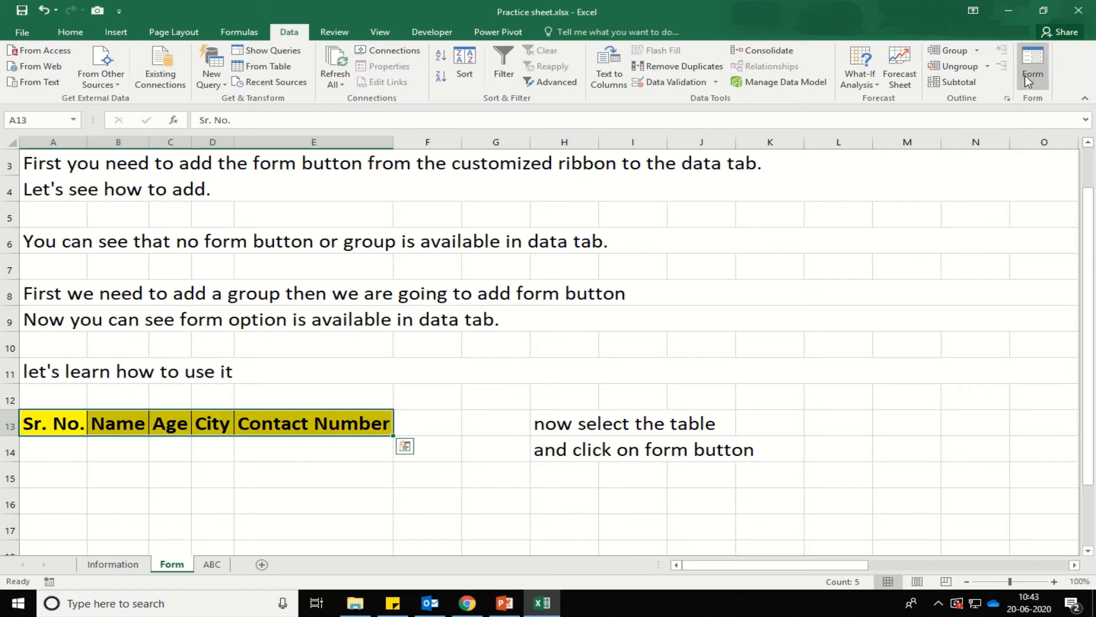
Open the Data Form and add records 1 and 2 into rows 14 and 15.
{"action": "left_click", "coordinate": [1027, 69]}
{"action": "left_click", "coordinate": [491, 356]}
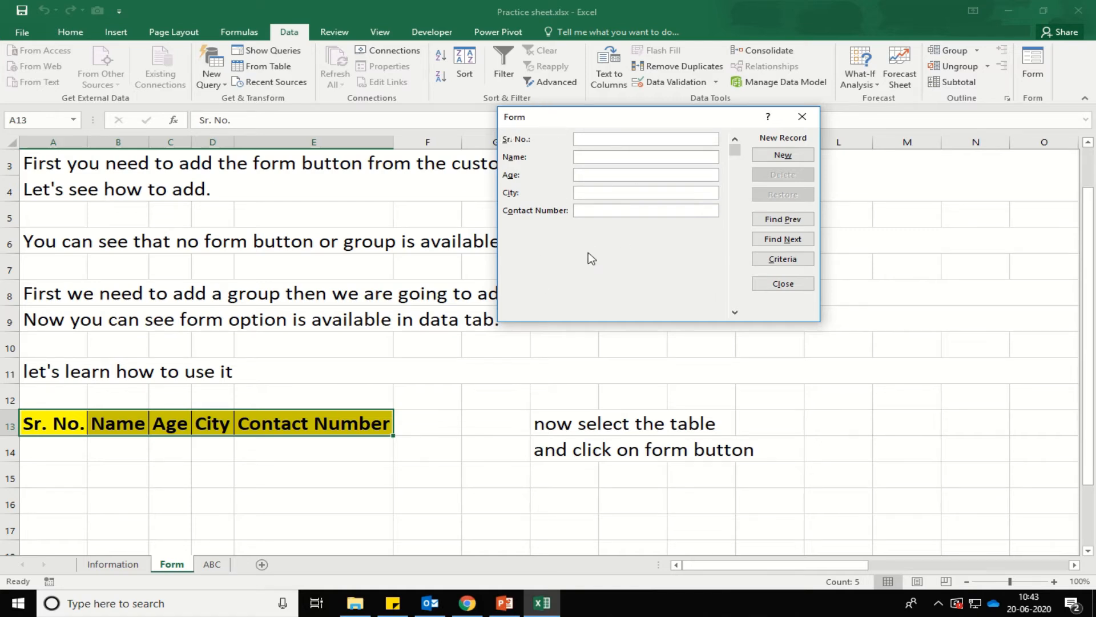
{"action": "type", "text": "1"}
{"action": "key", "text": "Tab"}
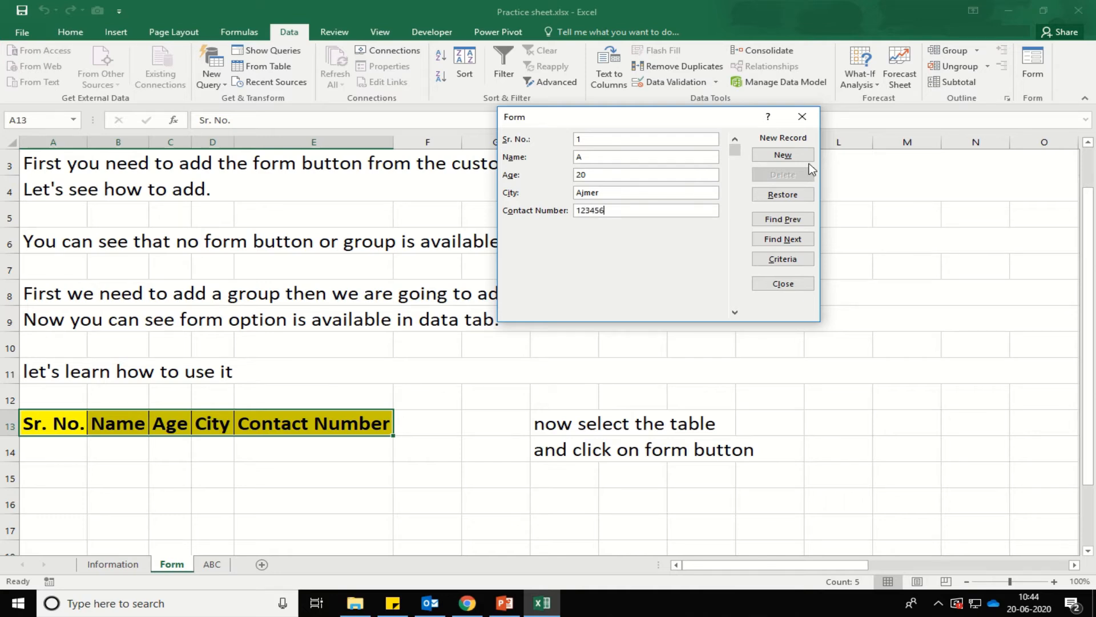
{"action": "key", "text": "Return"}
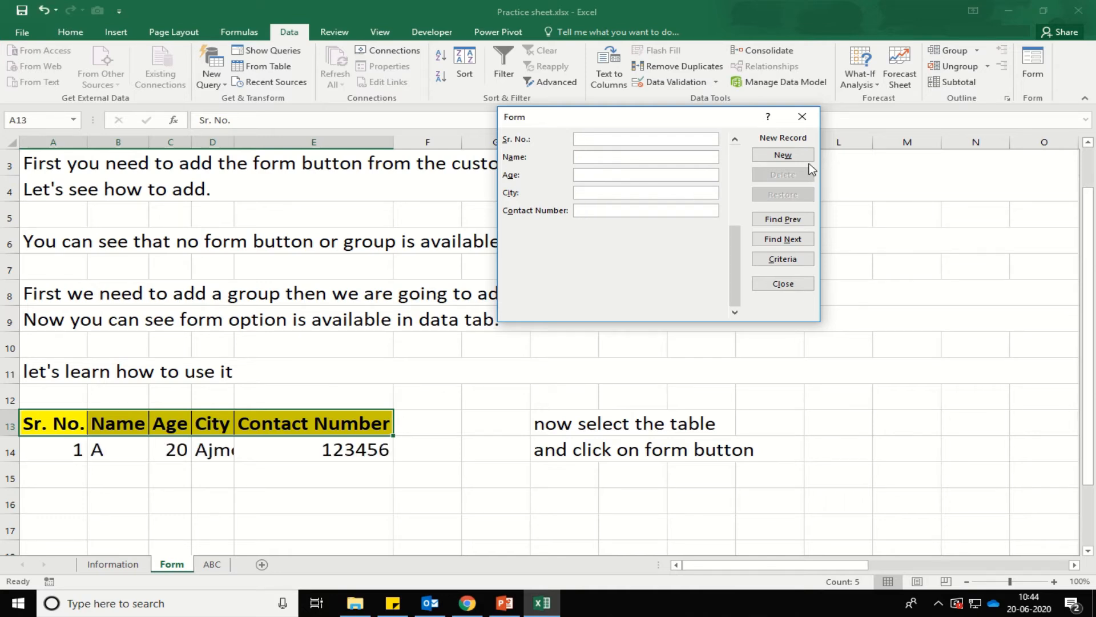
{"action": "type", "text": "2"}
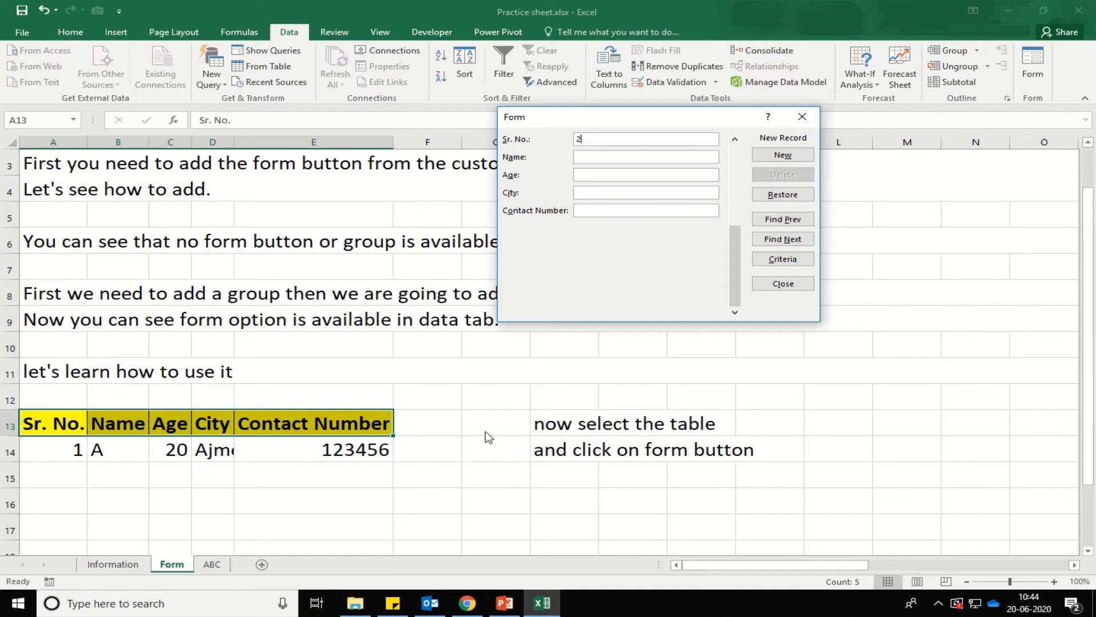
{"action": "key", "text": "Tab"}
{"action": "key", "text": "Return"}
Add records 3 and 4, with name, age, city and contact number, into rows 16–17.
{"action": "type", "text": "3"}
{"action": "key", "text": "Tab"}
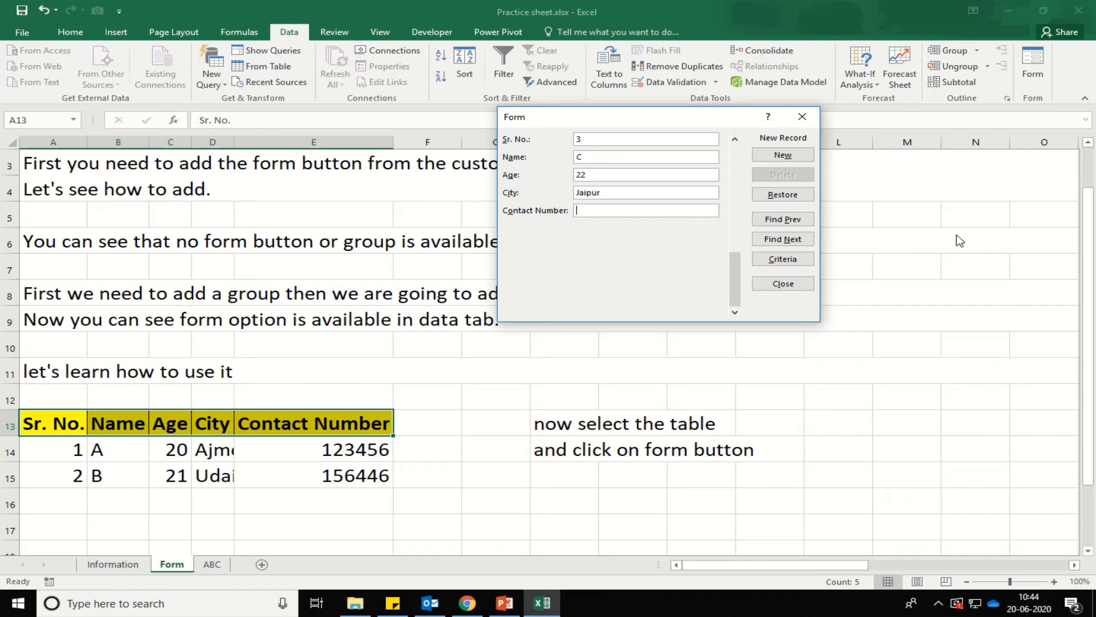
{"action": "type", "text": "6546132"}
{"action": "key", "text": "Return"}
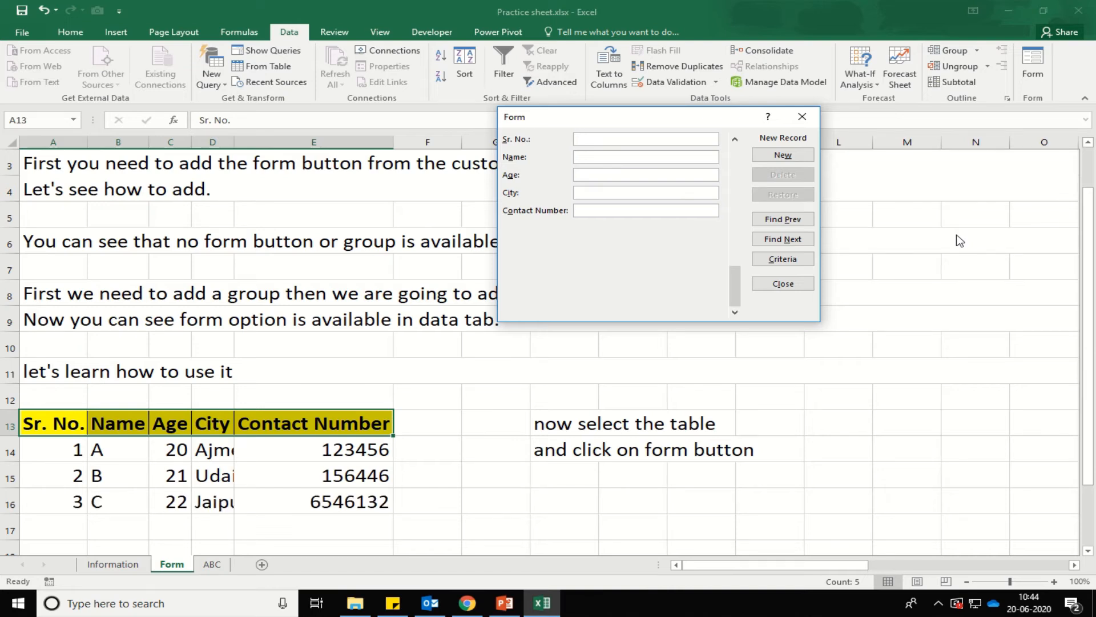
{"action": "type", "text": "4"}
{"action": "key", "text": "Tab"}
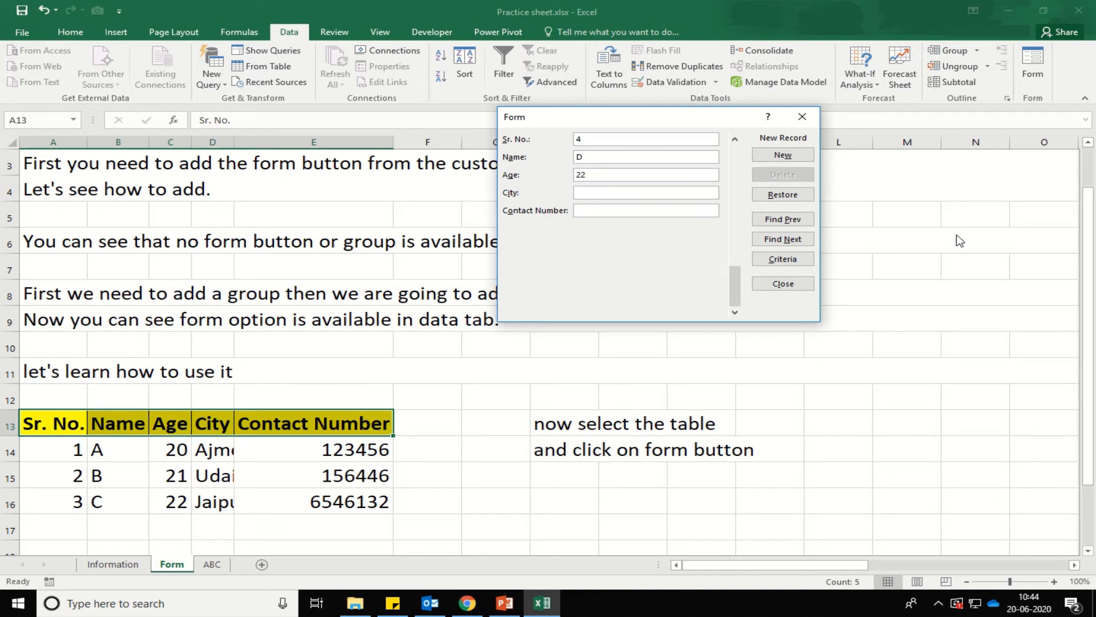
{"action": "key", "text": "Return"}
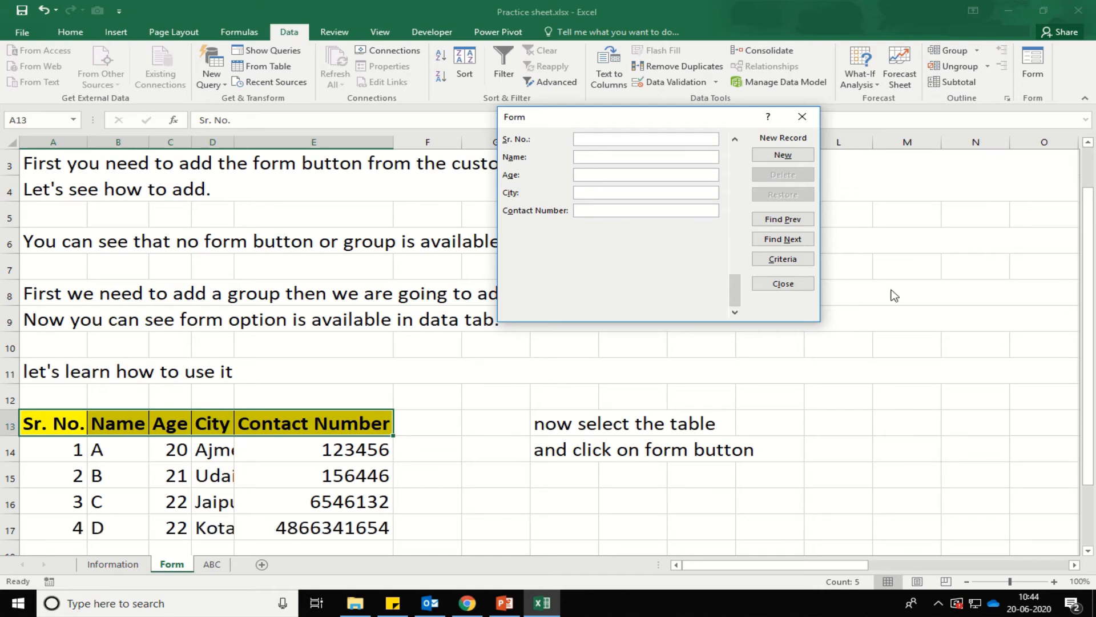
Close the data form and start a note in H15 about filling the data.
{"action": "left_click", "coordinate": [783, 284]}
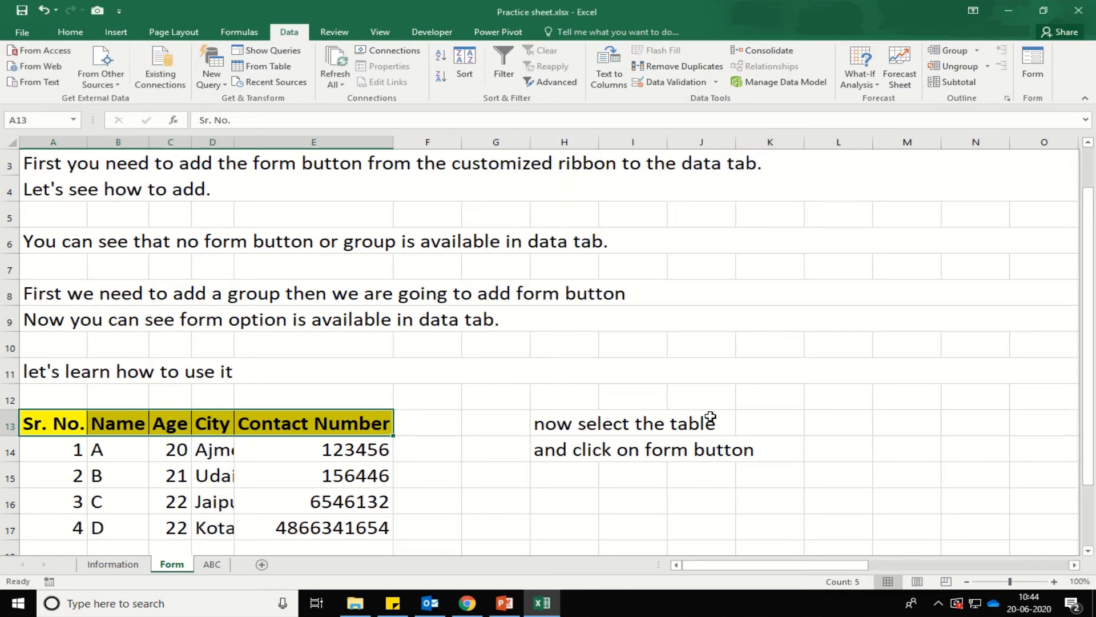
{"action": "left_click", "coordinate": [589, 471]}
{"action": "type", "text": "S"}
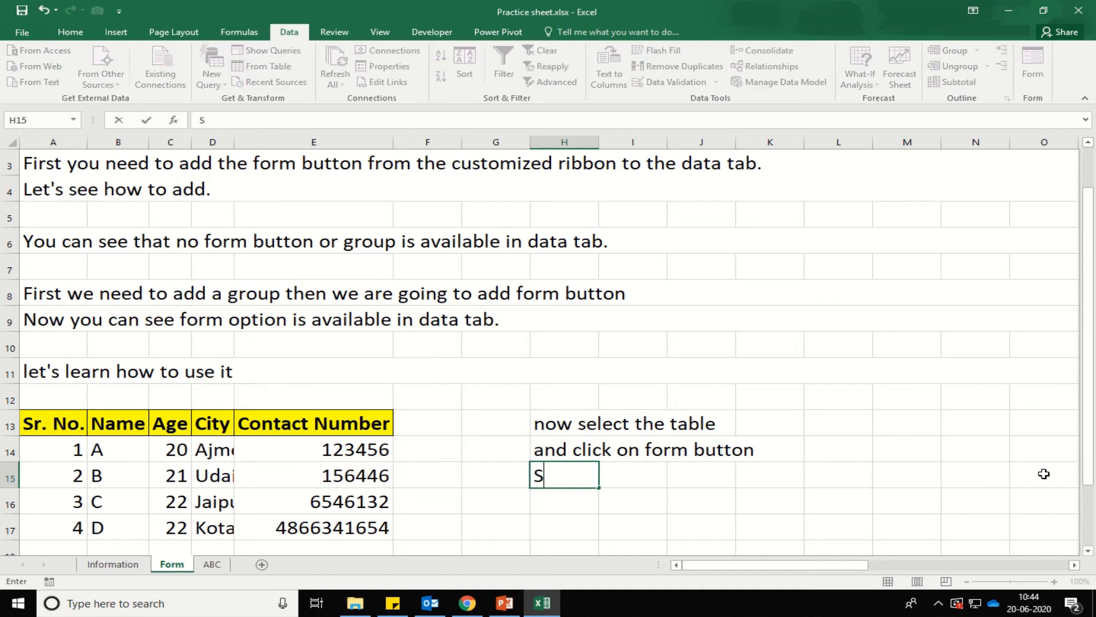
{"action": "type", "text": "imply fill the all data"}
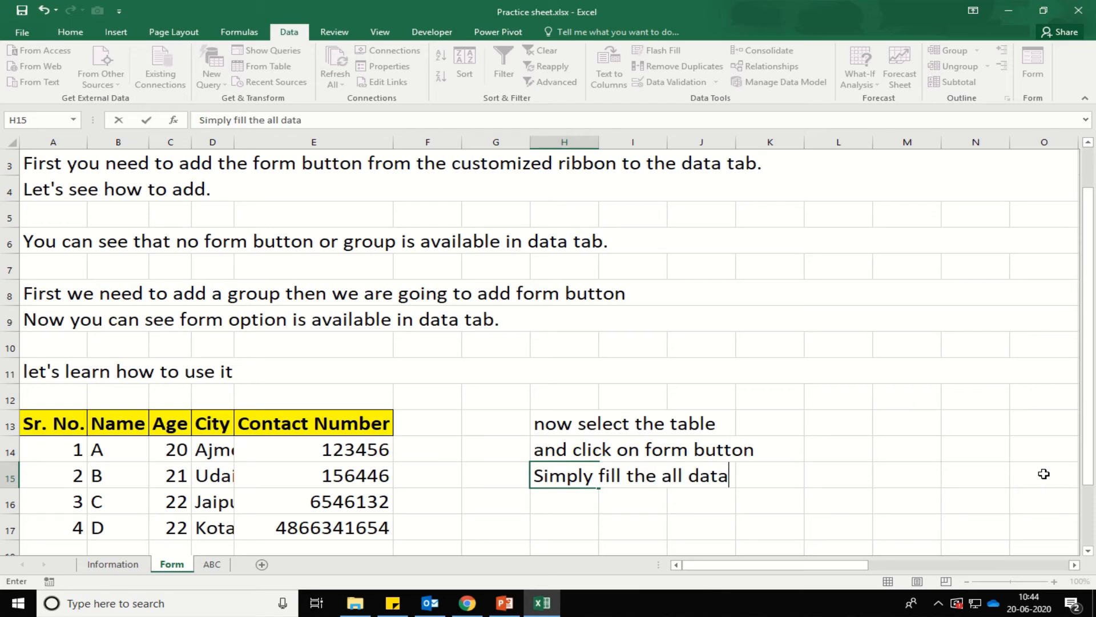
{"action": "key", "text": "BackSpace"}
{"action": "key", "text": "BackSpace"}
{"action": "key", "text": "BackSpace"}
{"action": "key", "text": "BackSpace"}
Finish the H15 note: fill all required data in form, press enter every time.
{"action": "type", "text": "requier"}
{"action": "key", "text": "BackSpace"}
{"action": "type", "text": "red"}
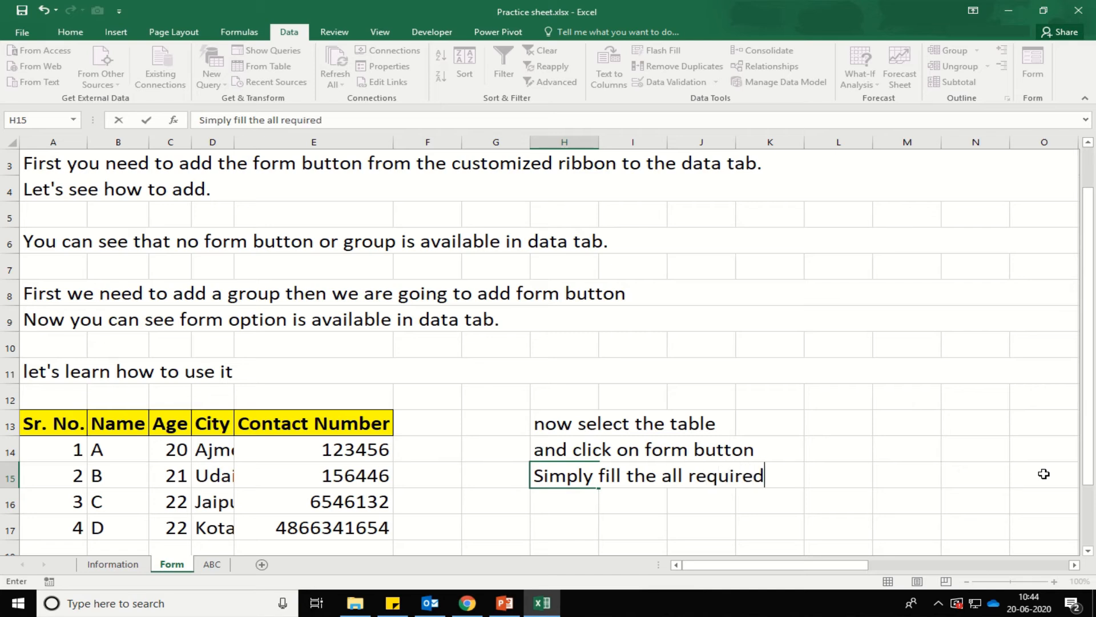
{"action": "type", "text": " data in form"}
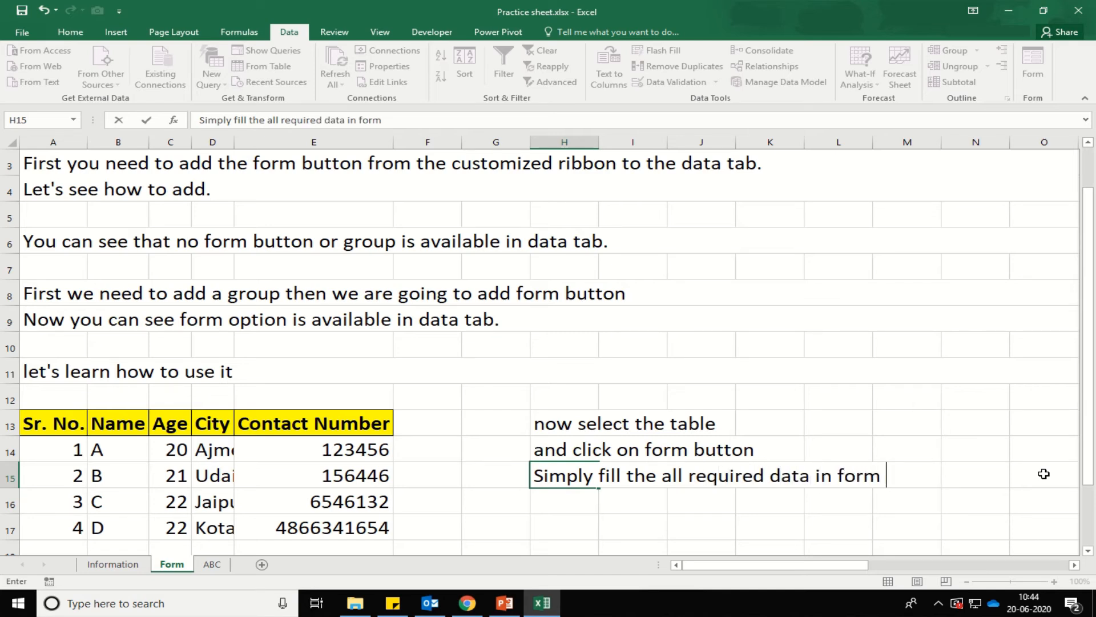
{"action": "key", "text": "BackSpace"}
{"action": "type", "text": "& afte"}
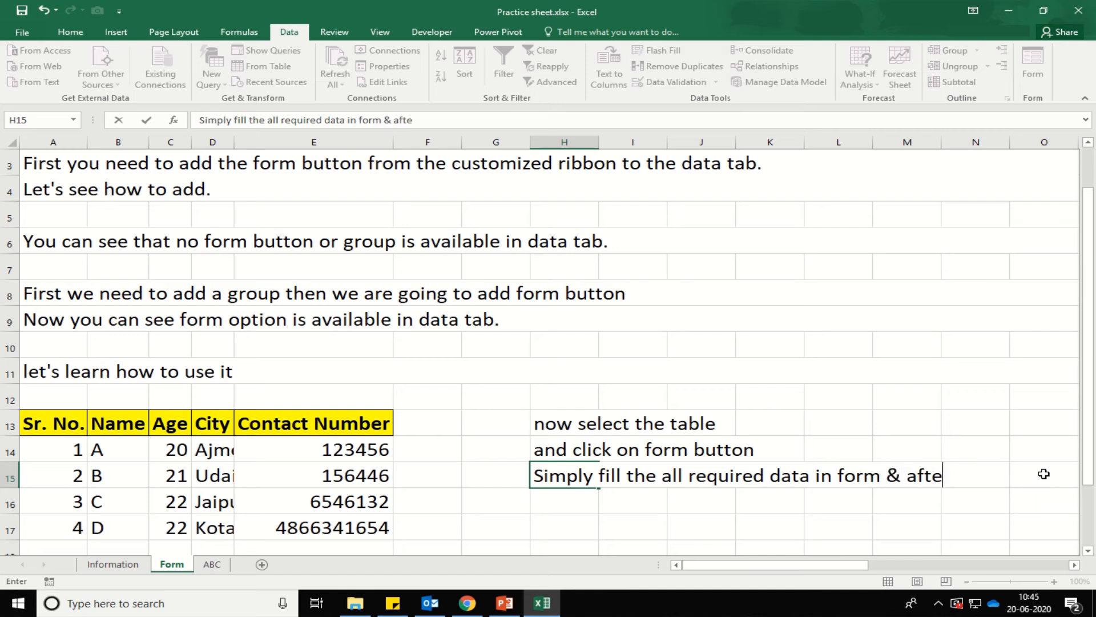
{"action": "type", "text": "r comlete"}
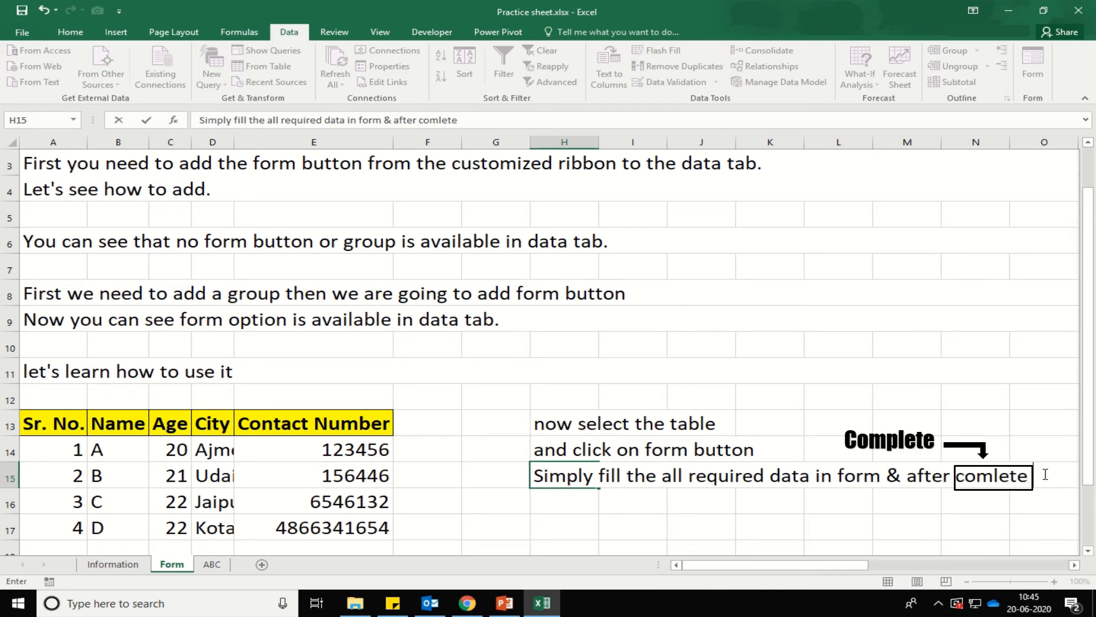
{"action": "type", "text": " press enter"}
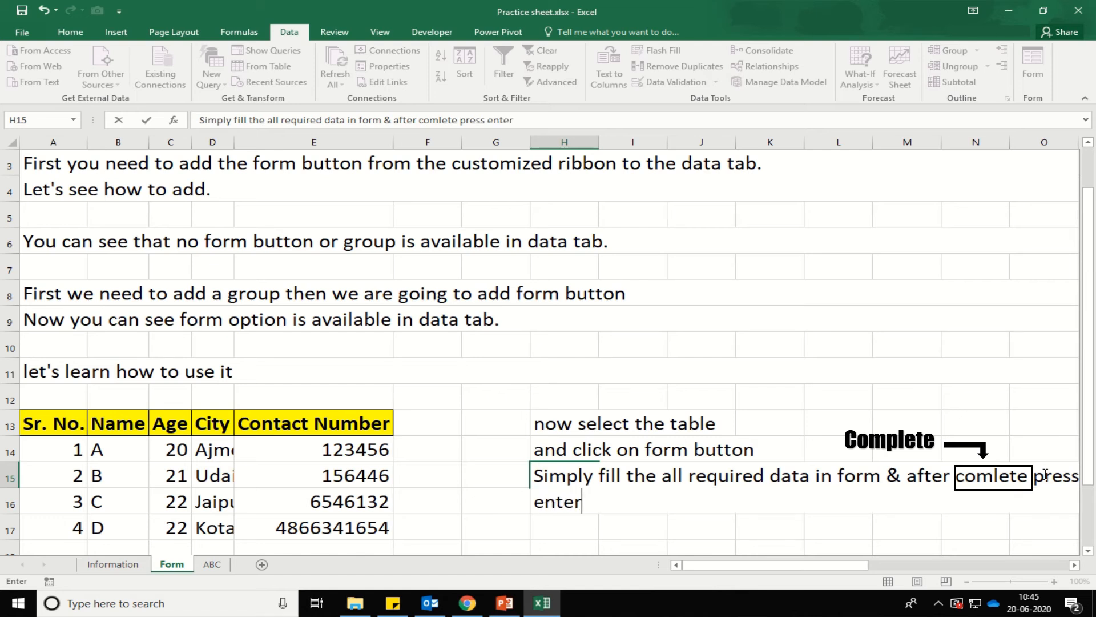
{"action": "type", "text": " every t"}
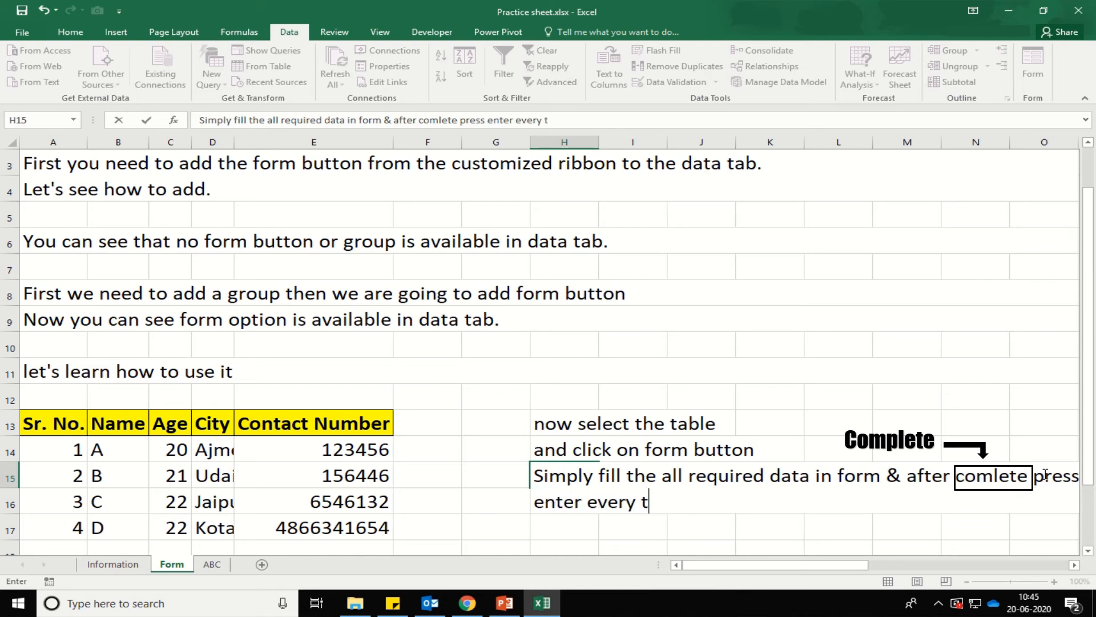
{"action": "type", "text": "ime"}
{"action": "key", "text": "Return"}
{"action": "key", "text": "Up"}
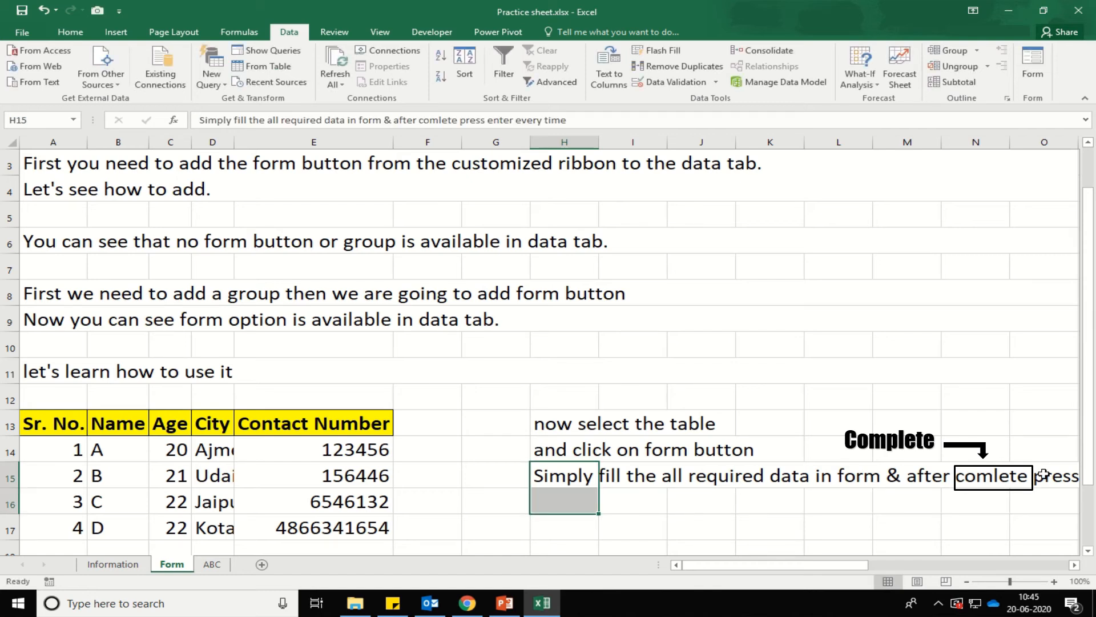
{"action": "key", "text": "Up"}
{"action": "key", "text": "Right"}
{"action": "key", "text": "Right"}
{"action": "key", "text": "Right"}
{"action": "key", "text": "Right"}
{"action": "key", "text": "Right"}
{"action": "key", "text": "Right"}
{"action": "key", "text": "Right"}
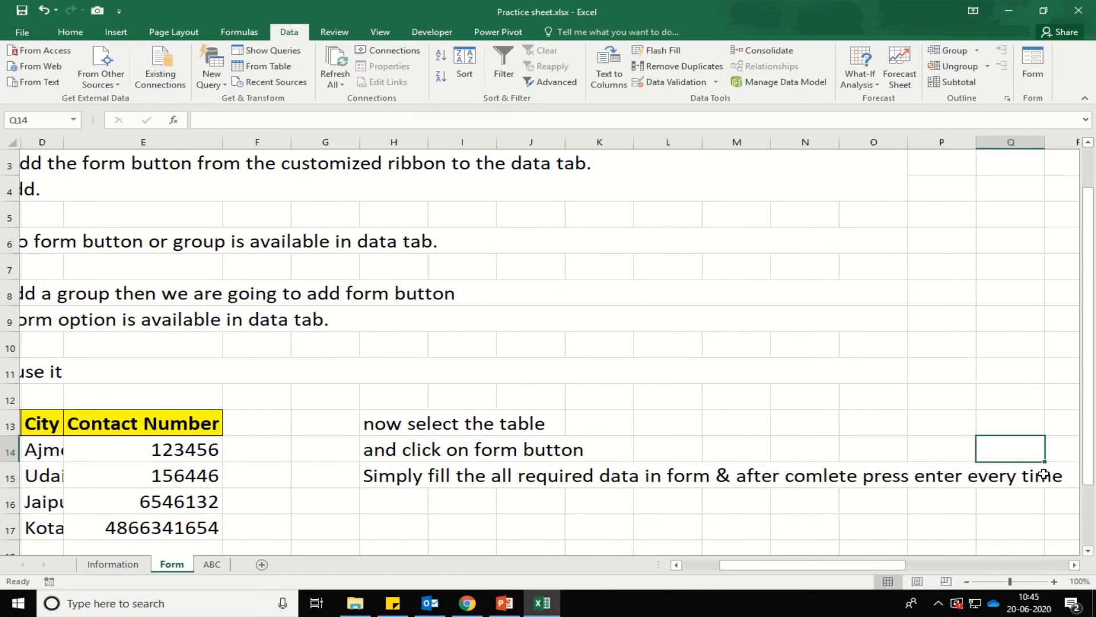
Type 'and you can see the data is automaticlly fillied in table.' in H16, then return to A13.
{"action": "key", "text": "Left"}
{"action": "key", "text": "Left"}
{"action": "key", "text": "Left"}
{"action": "key", "text": "Left"}
{"action": "key", "text": "Left"}
{"action": "key", "text": "Left"}
{"action": "key", "text": "Left"}
{"action": "key", "text": "Down"}
{"action": "key", "text": "Down"}
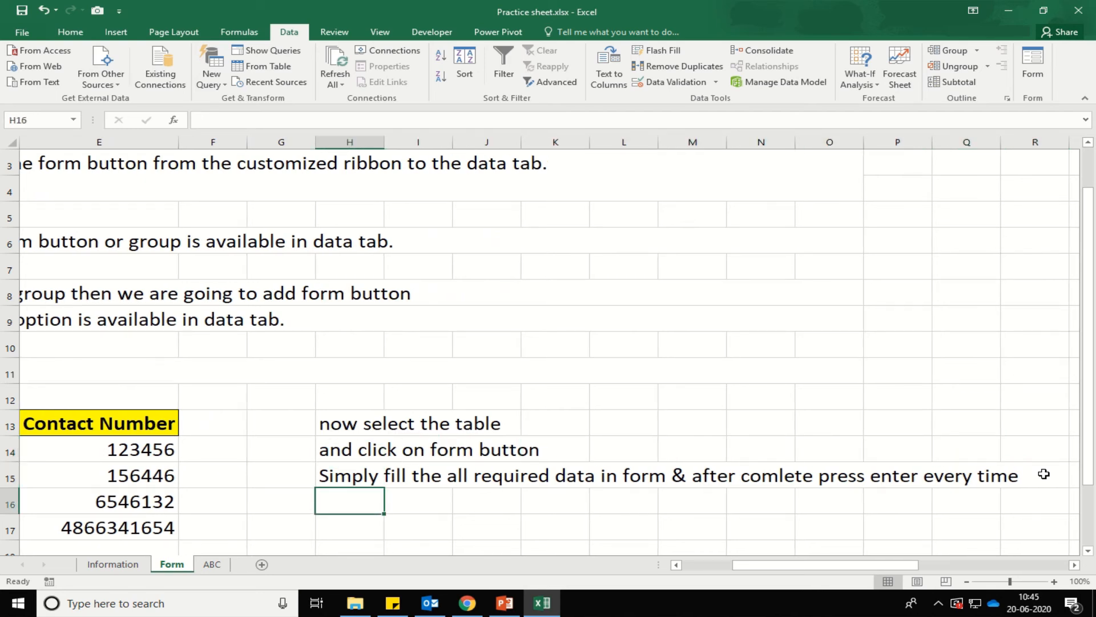
{"action": "type", "text": "and "}
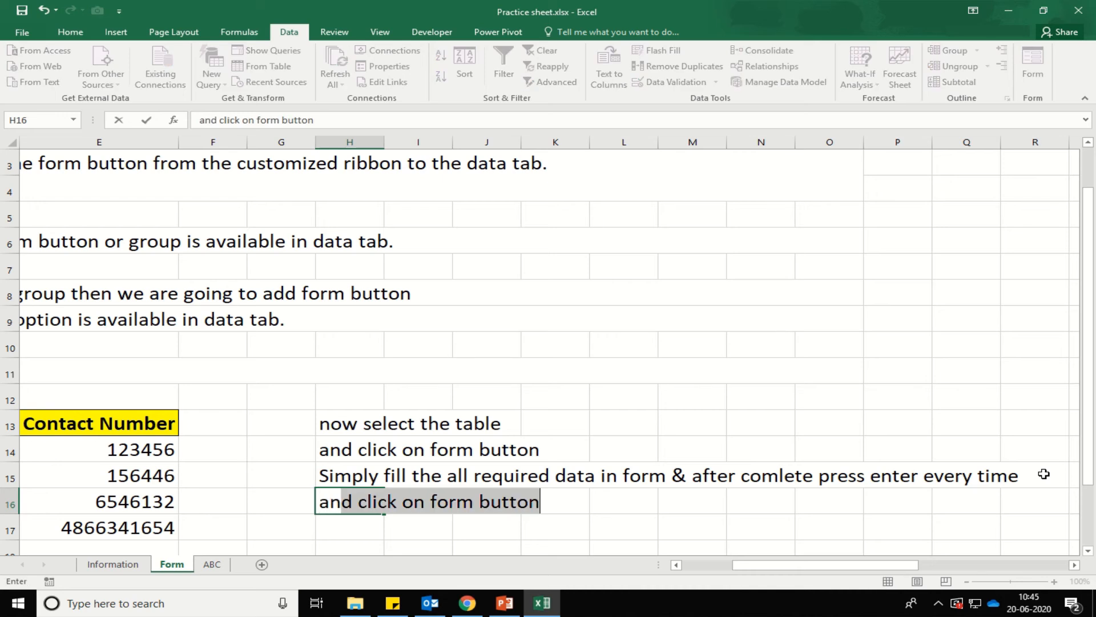
{"action": "type", "text": "you can see "}
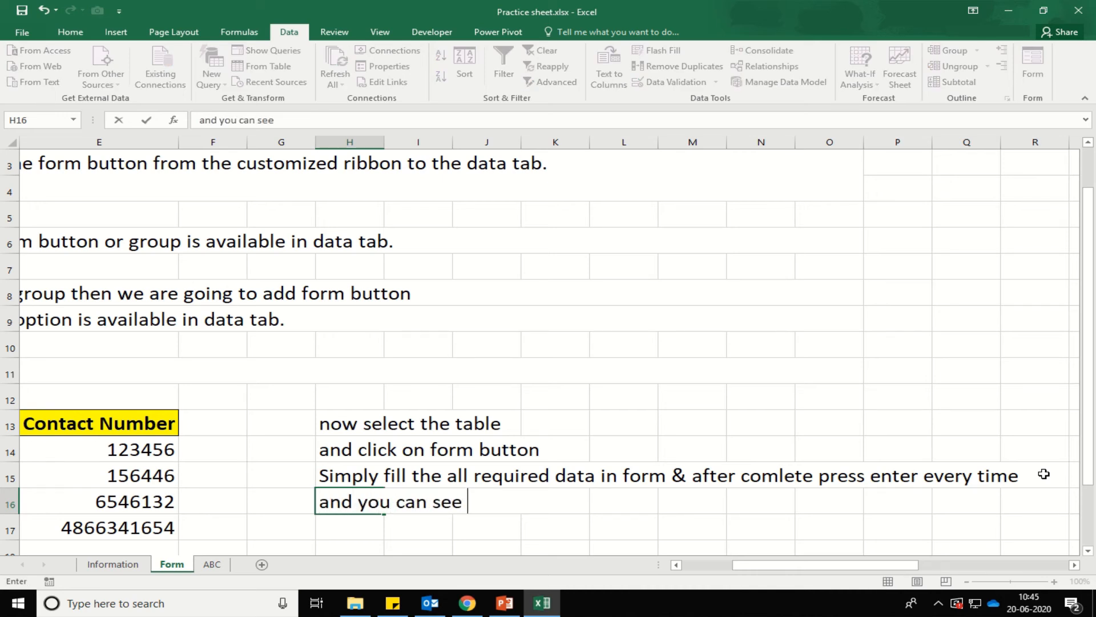
{"action": "type", "text": "the data "}
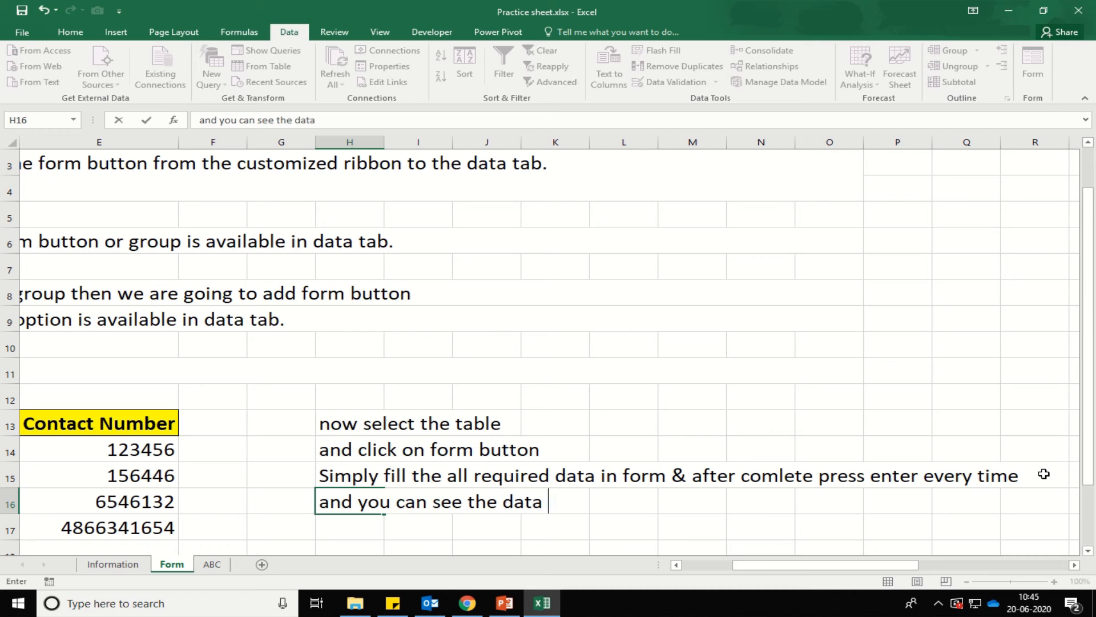
{"action": "type", "text": "is automat"}
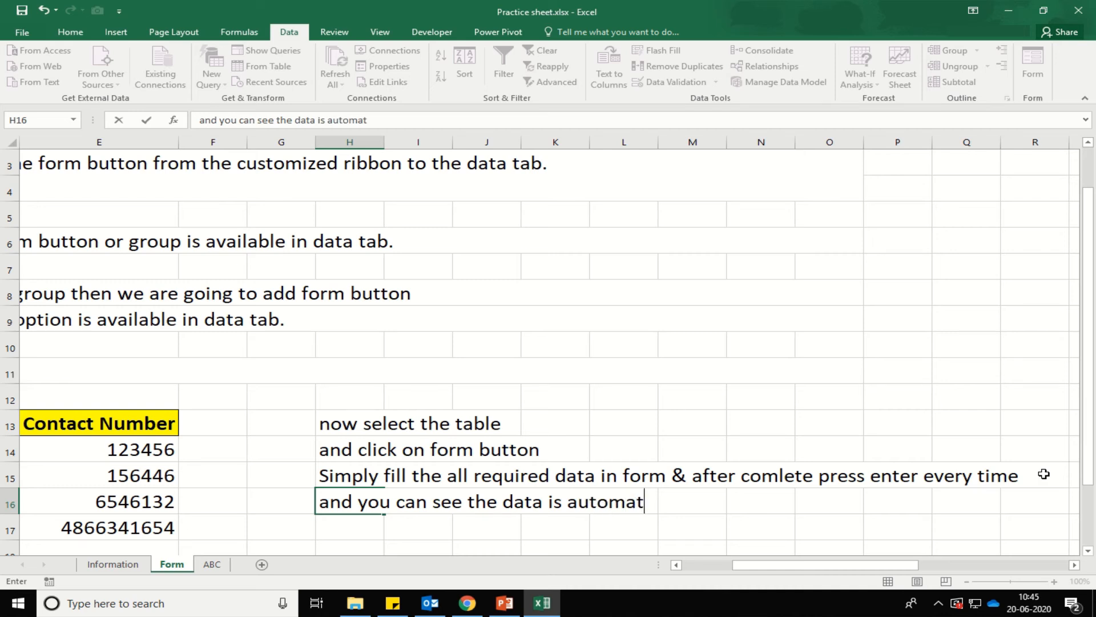
{"action": "type", "text": "icly fil"}
{"action": "key", "text": "BackSpace"}
{"action": "key", "text": "BackSpace"}
{"action": "key", "text": "BackSpace"}
{"action": "key", "text": "BackSpace"}
{"action": "key", "text": "BackSpace"}
{"action": "type", "text": "ly fillin"}
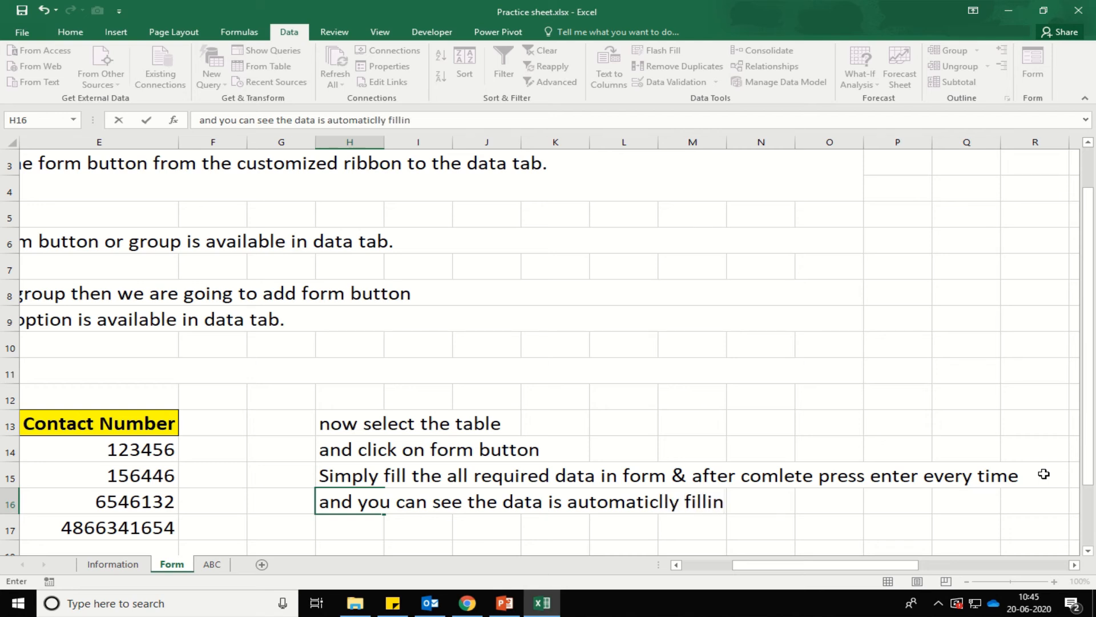
{"action": "key", "text": "BackSpace"}
{"action": "type", "text": "ed in table."}
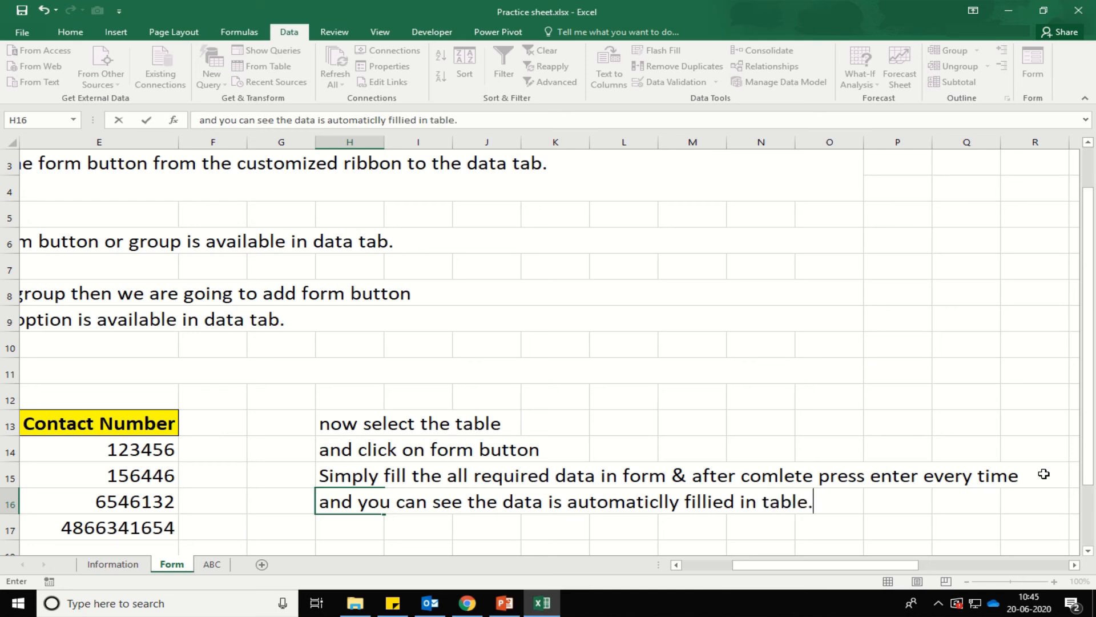
{"action": "key", "text": "Return"}
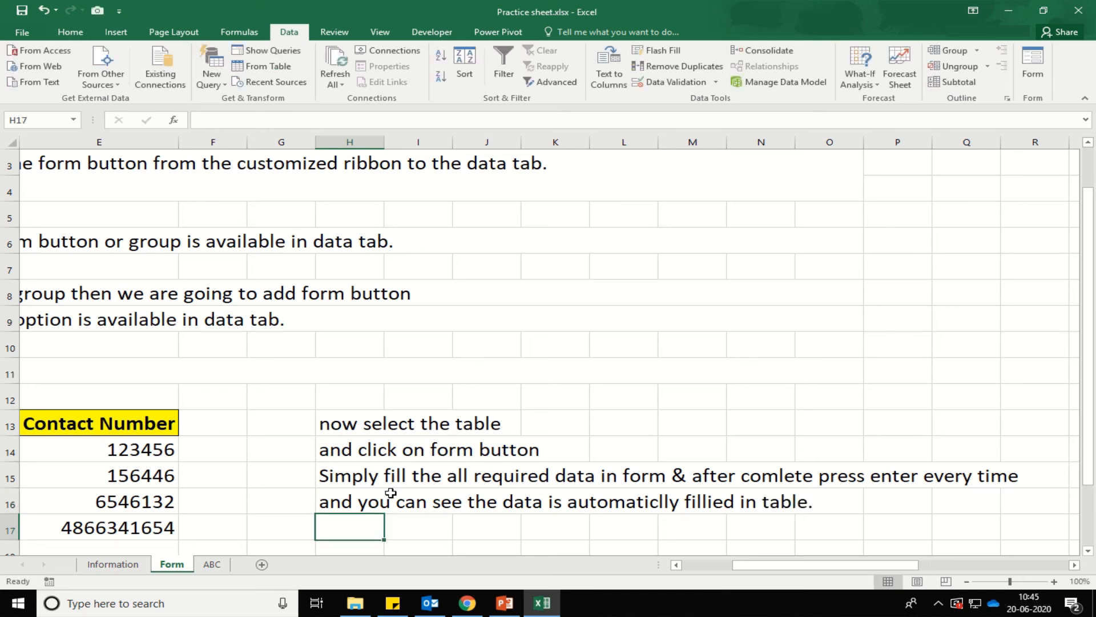
{"action": "key", "text": "Home"}
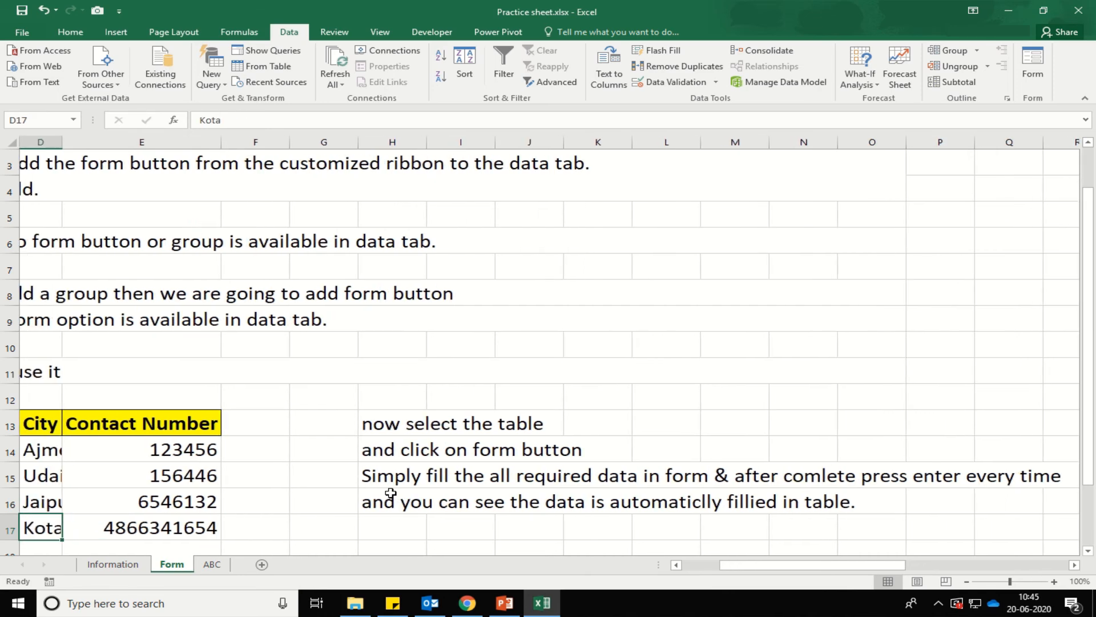
{"action": "key", "text": "ctrl+Up"}
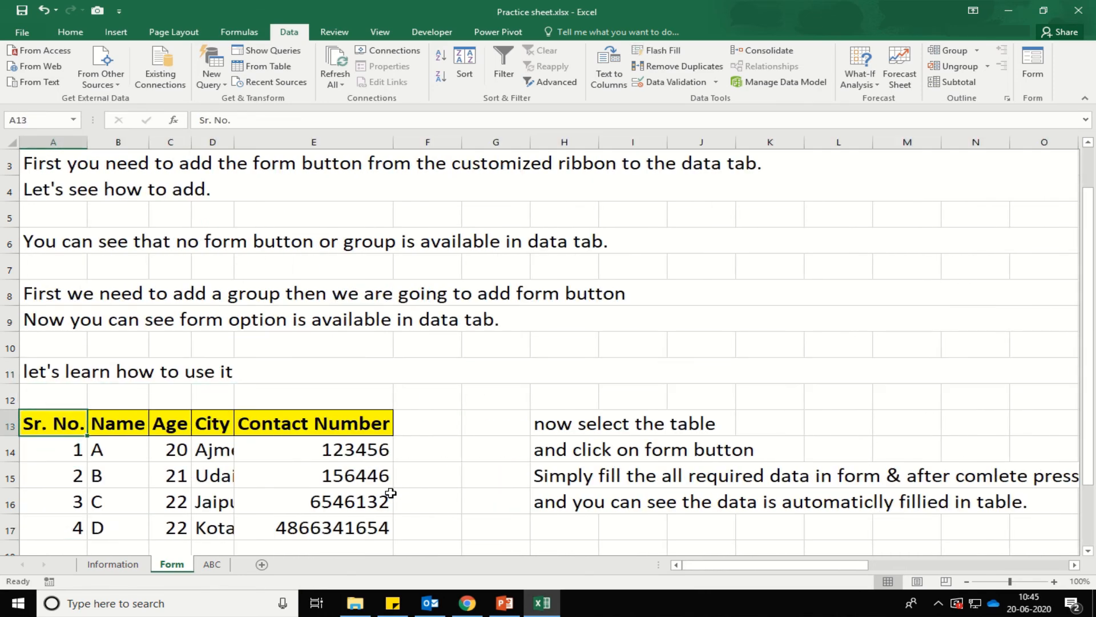
AutoFit all sheet columns, then type 'Now do practice for better learning' in H17.
{"action": "key", "text": "ctrl+a"}
{"action": "key", "text": "alt+h"}
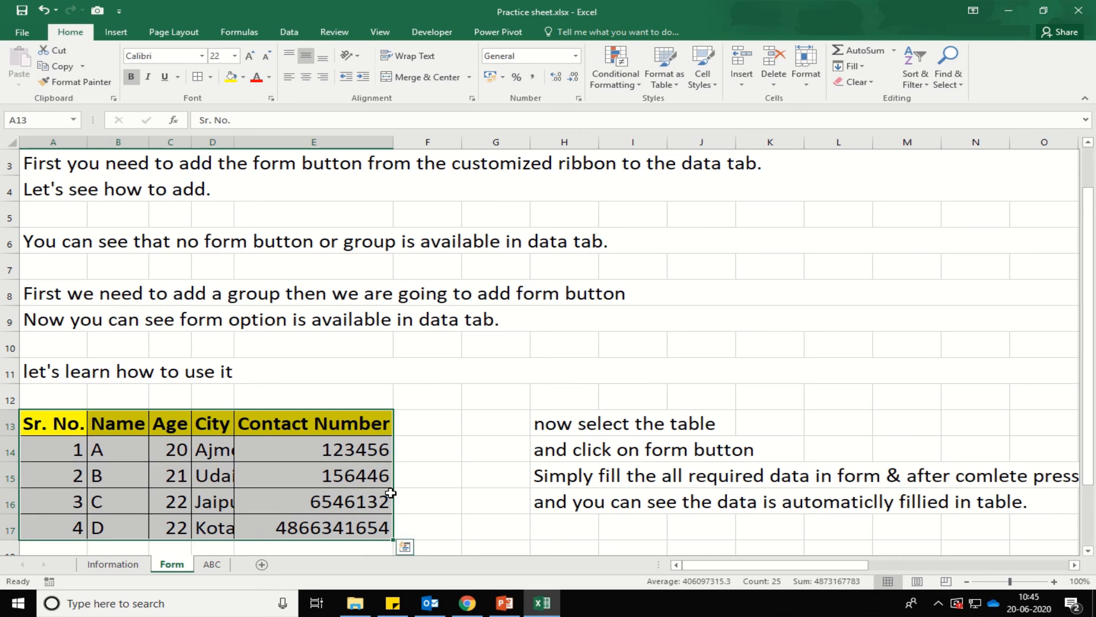
{"action": "key", "text": "Down"}
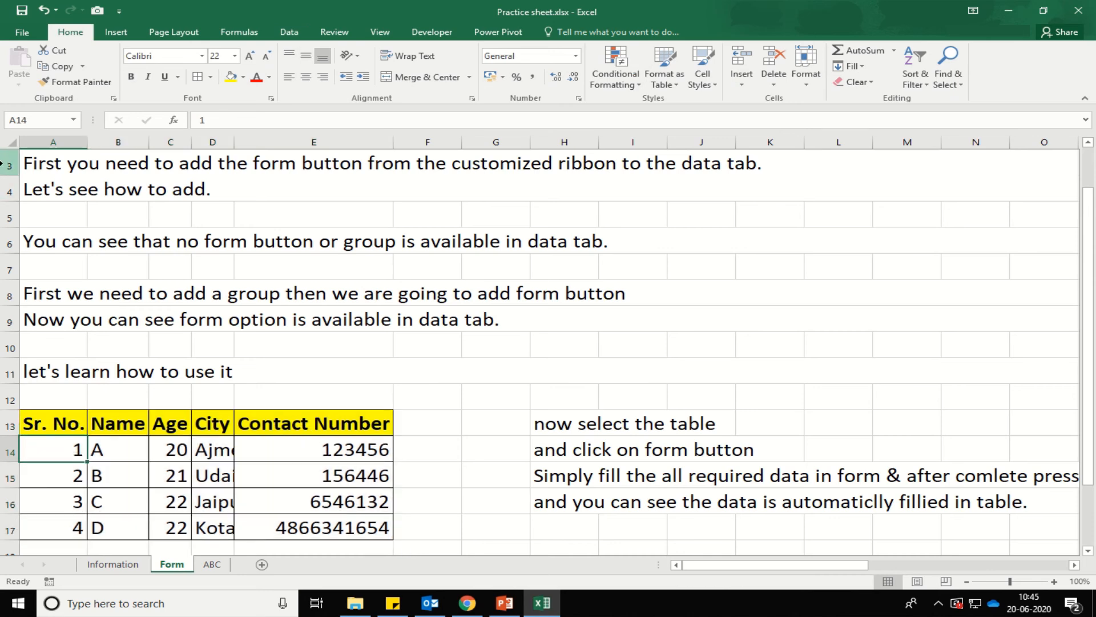
{"action": "left_click", "coordinate": [12, 142]}
{"action": "double_click", "coordinate": [88, 145]}
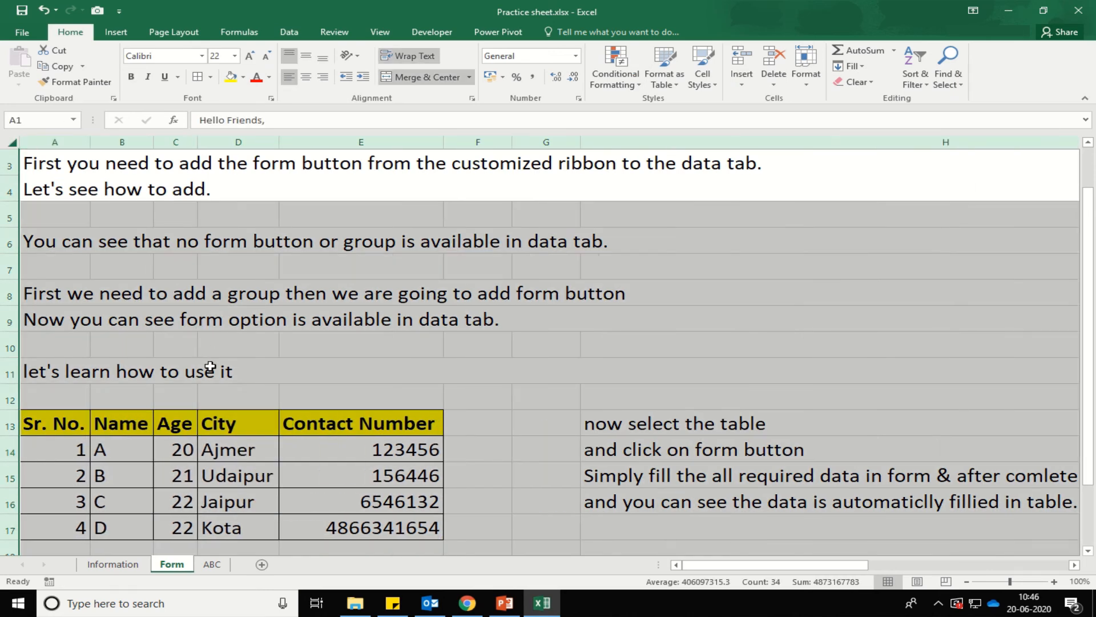
{"action": "left_click", "coordinate": [228, 425]}
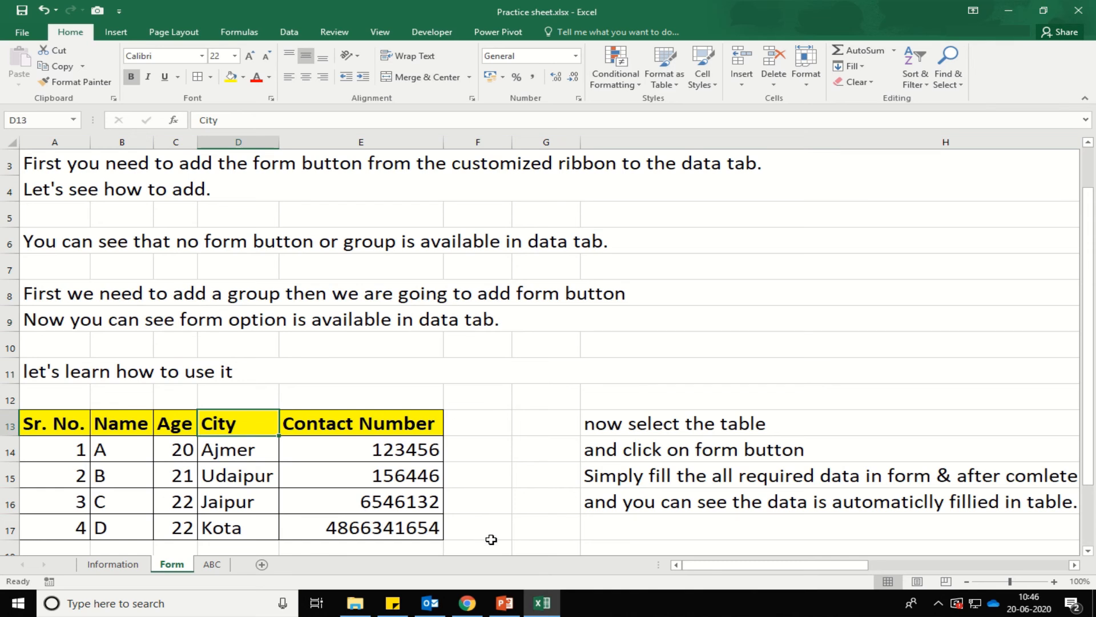
{"action": "left_click", "coordinate": [604, 528]}
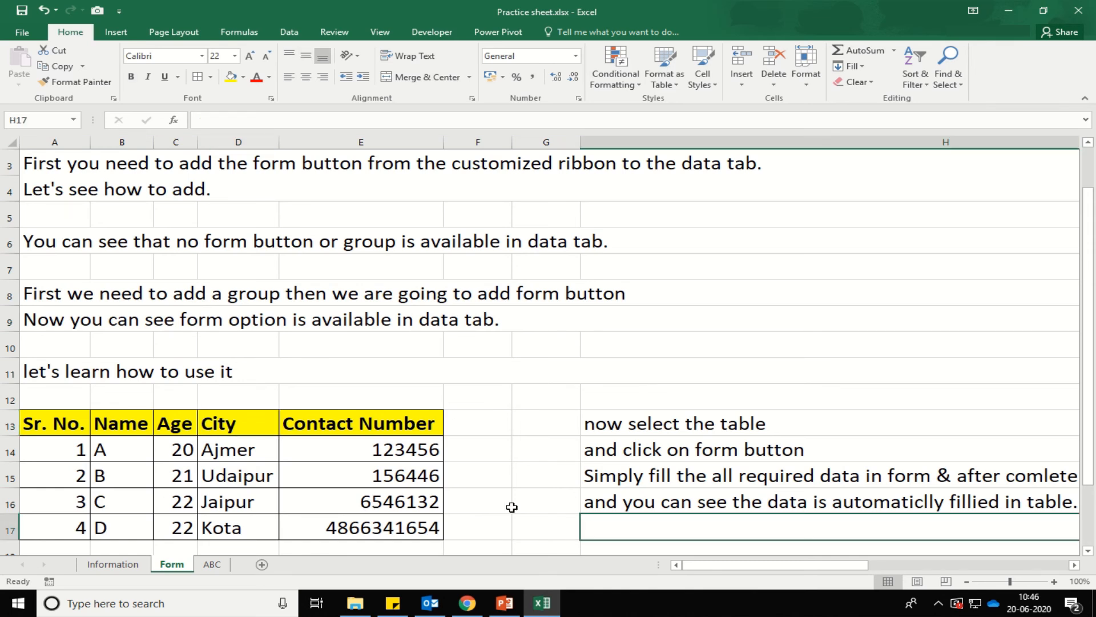
{"action": "type", "text": "Now"}
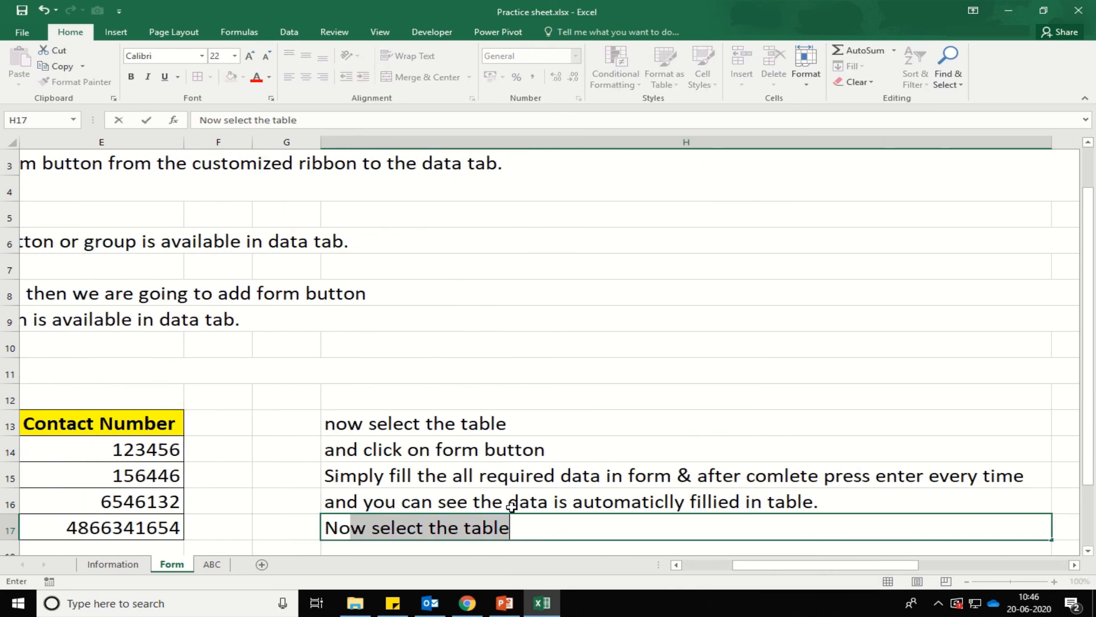
{"action": "type", "text": " do"}
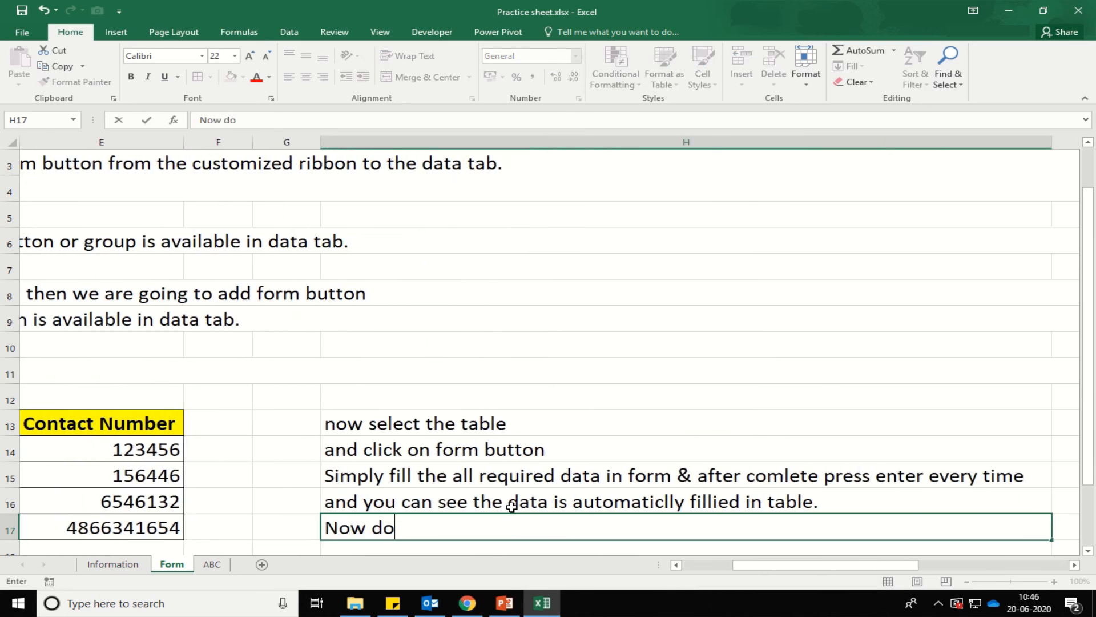
{"action": "type", "text": " practice fo"}
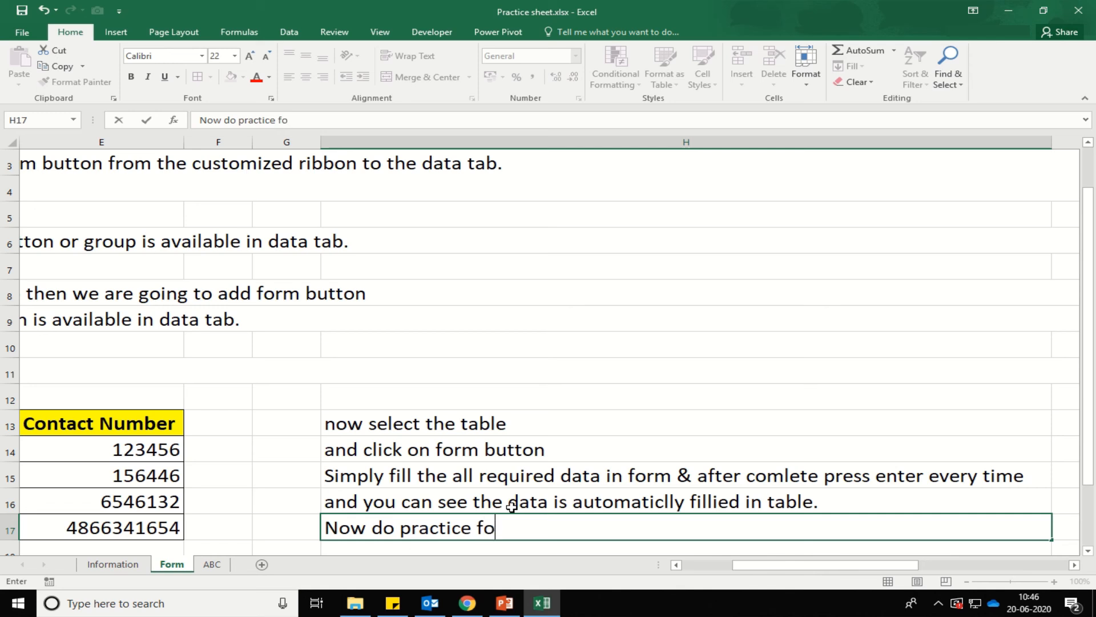
{"action": "type", "text": "r better l"}
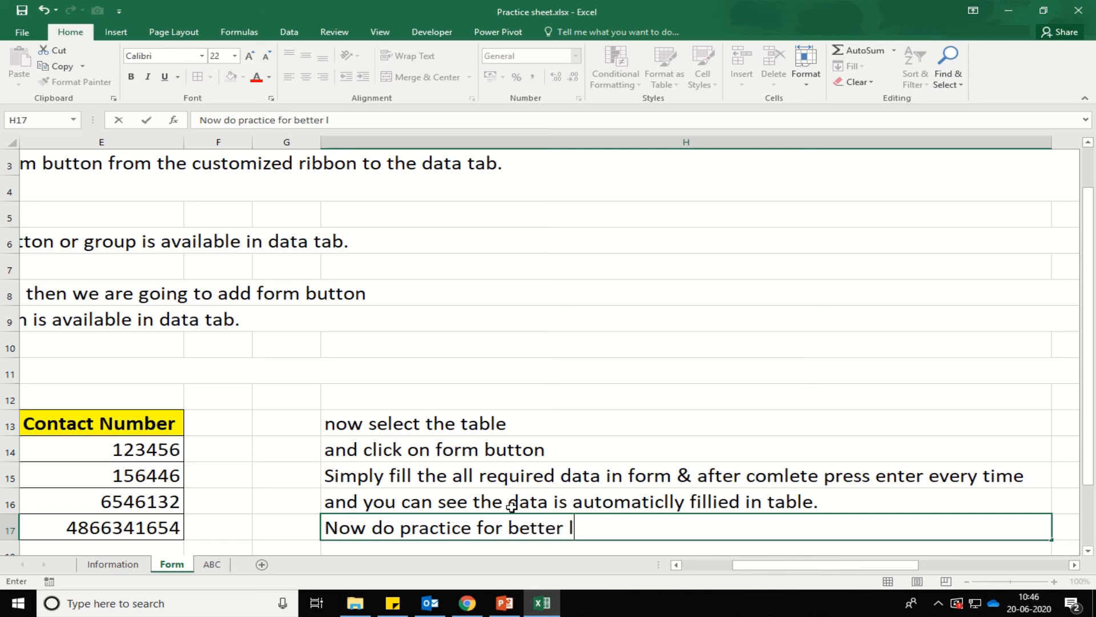
{"action": "type", "text": "earning"}
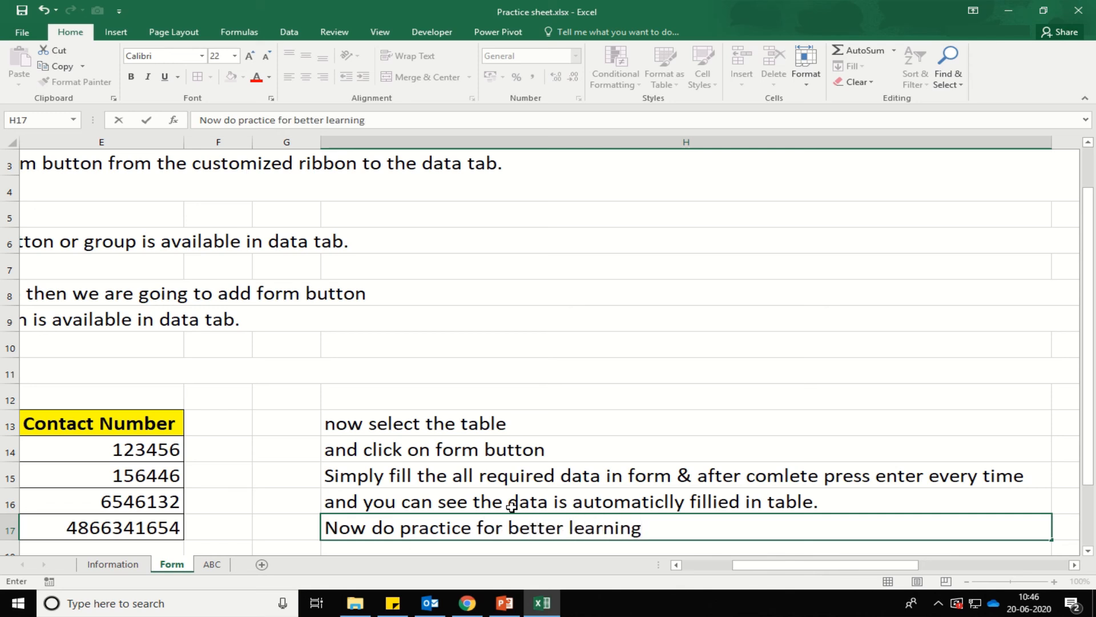
Commit the H17 note 'Now do practice for better learning' and return to the sheet's top.
{"action": "key", "text": "Return"}
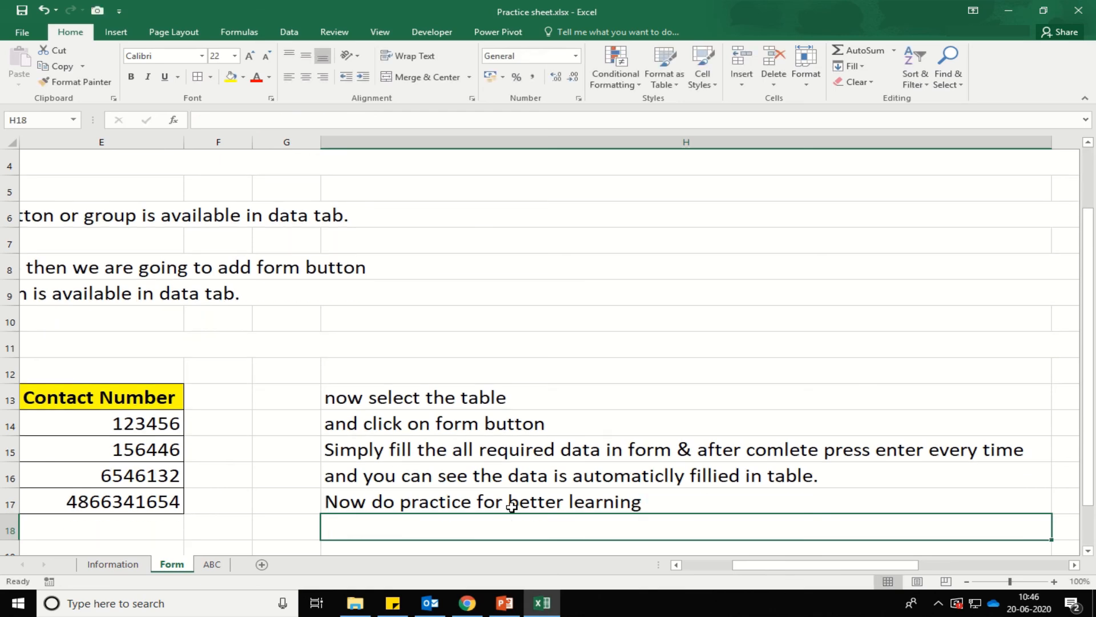
{"action": "key", "text": "Home"}
{"action": "key", "text": "Up"}
{"action": "key", "text": "Up"}
{"action": "key", "text": "Up"}
{"action": "key", "text": "Up"}
{"action": "key", "text": "Up"}
{"action": "key", "text": "Up"}
{"action": "key", "text": "Up"}
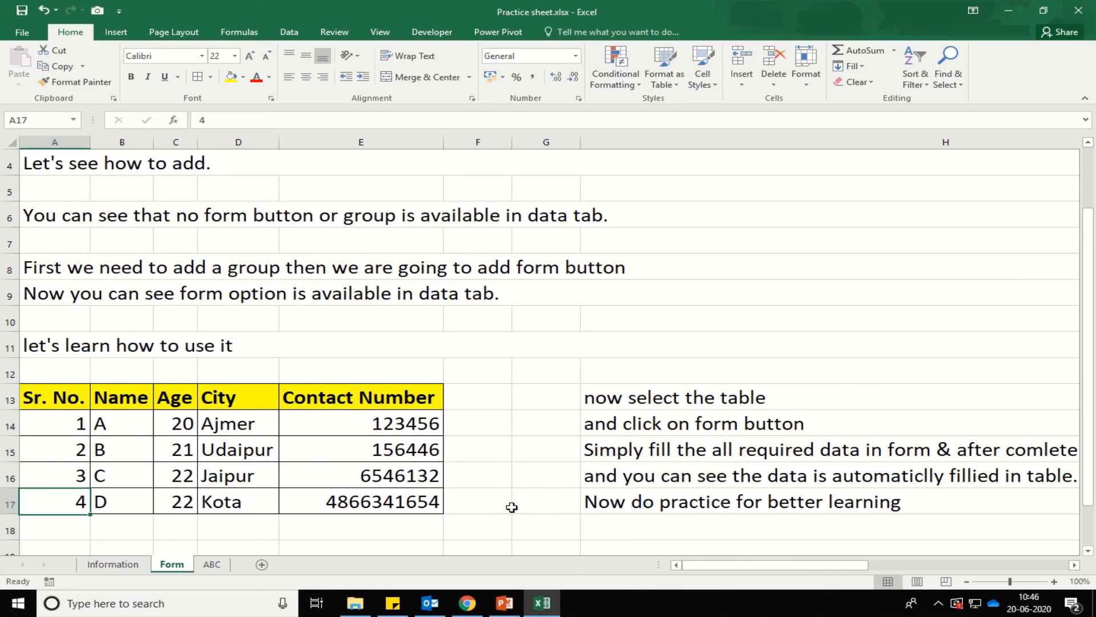
{"action": "key", "text": "Up"}
{"action": "key", "text": "Up"}
{"action": "key", "text": "Up"}
{"action": "key", "text": "Up"}
{"action": "key", "text": "Up"}
{"action": "key", "text": "Up"}
{"action": "key", "text": "Up"}
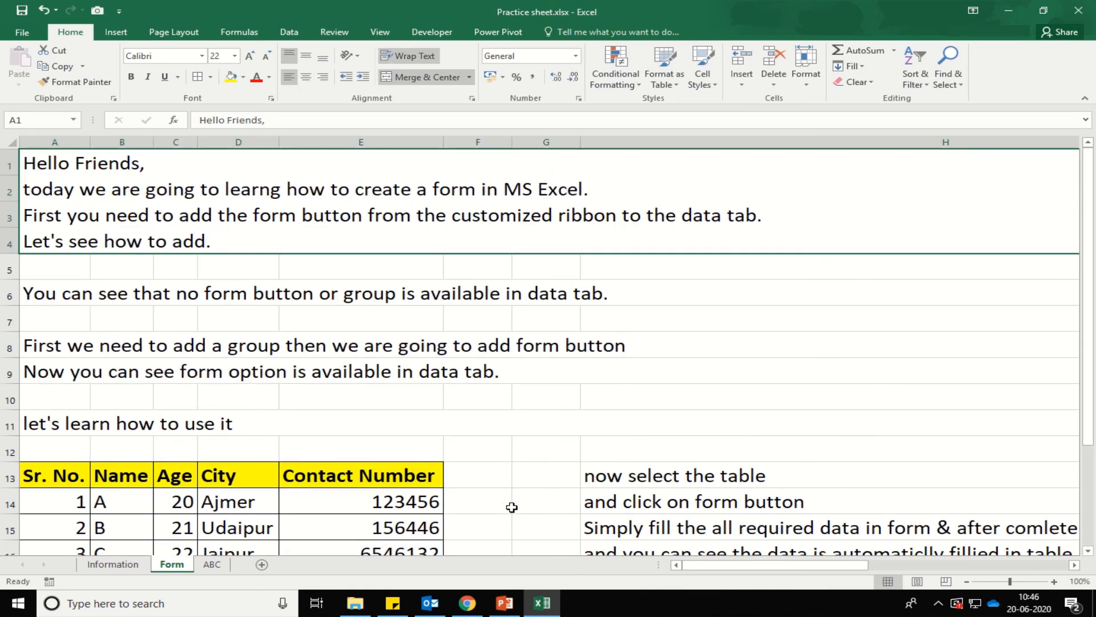
{"action": "scroll", "coordinate": [512, 506], "scroll_direction": "down", "scroll_amount": 1}
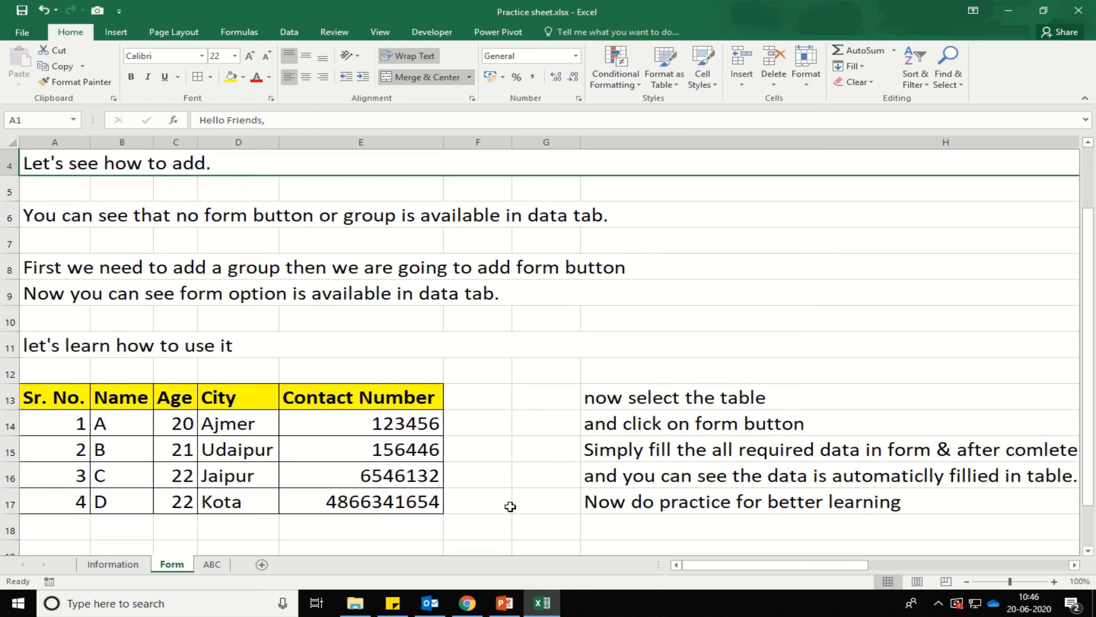
{"action": "scroll", "coordinate": [510, 506], "scroll_direction": "down", "scroll_amount": 1, "text": "ctrl"}
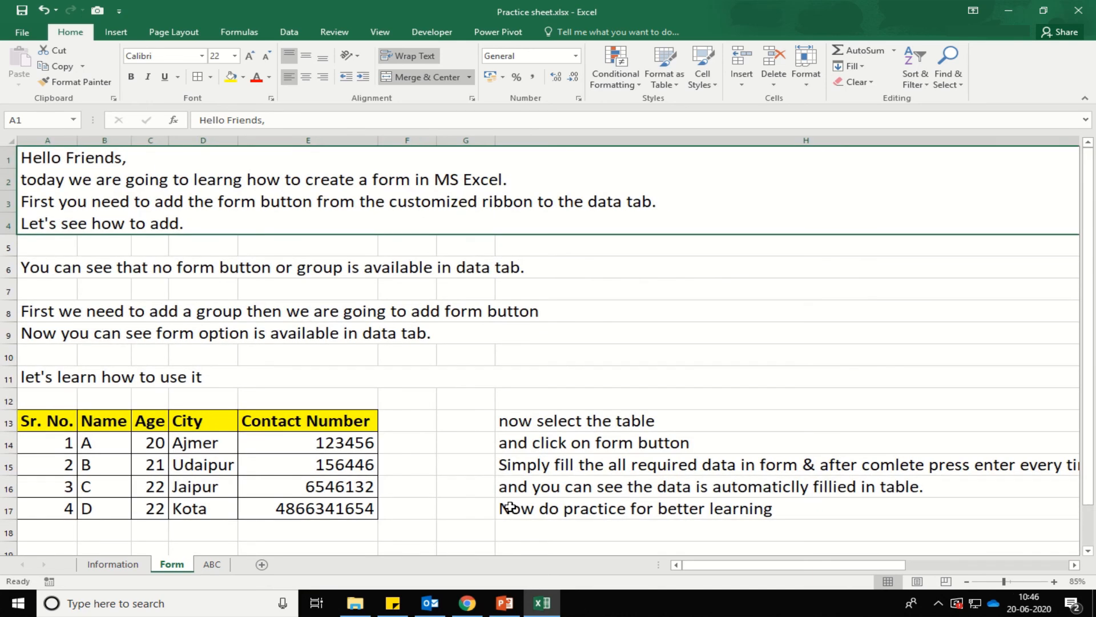
{"action": "scroll", "coordinate": [481, 486], "scroll_direction": "down", "scroll_amount": 1, "text": "ctrl"}
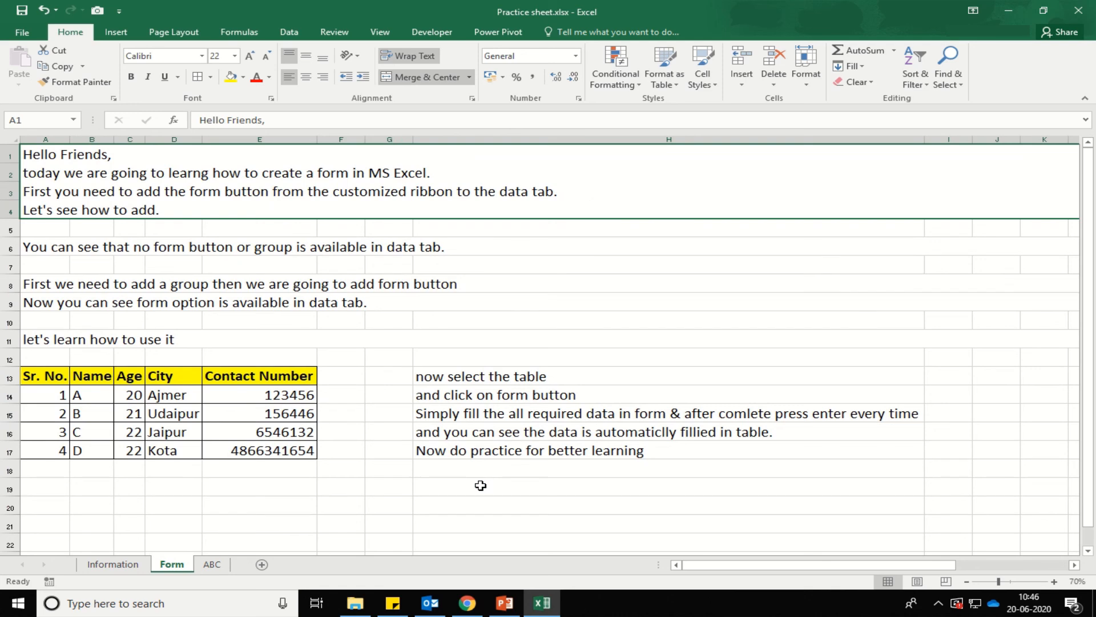